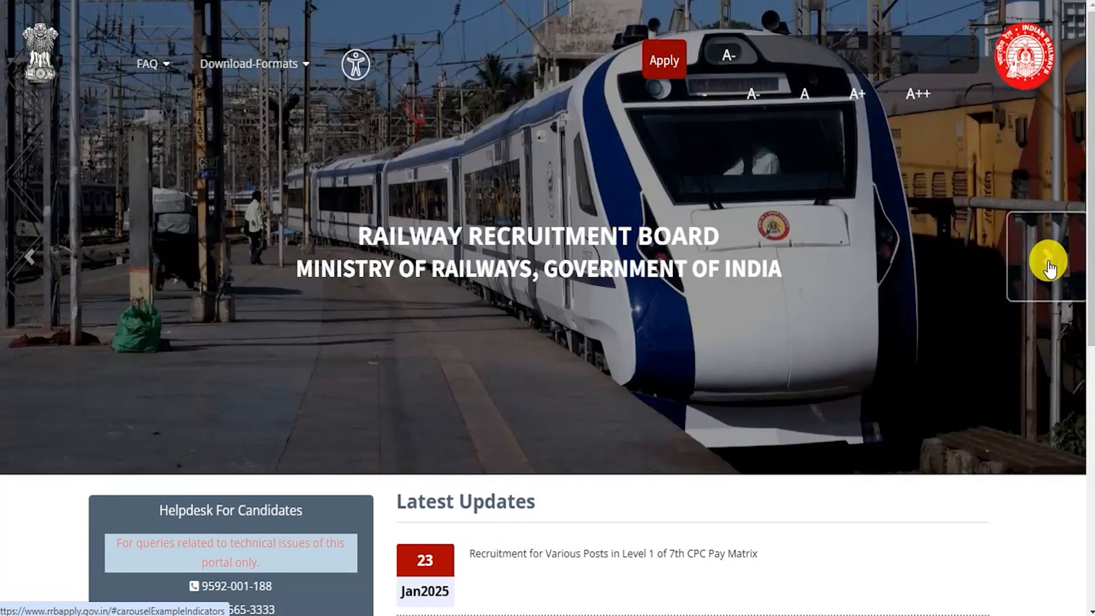
Advance the homepage banner to the blue-and-yellow train crossing grassland
left_click(1049, 263)
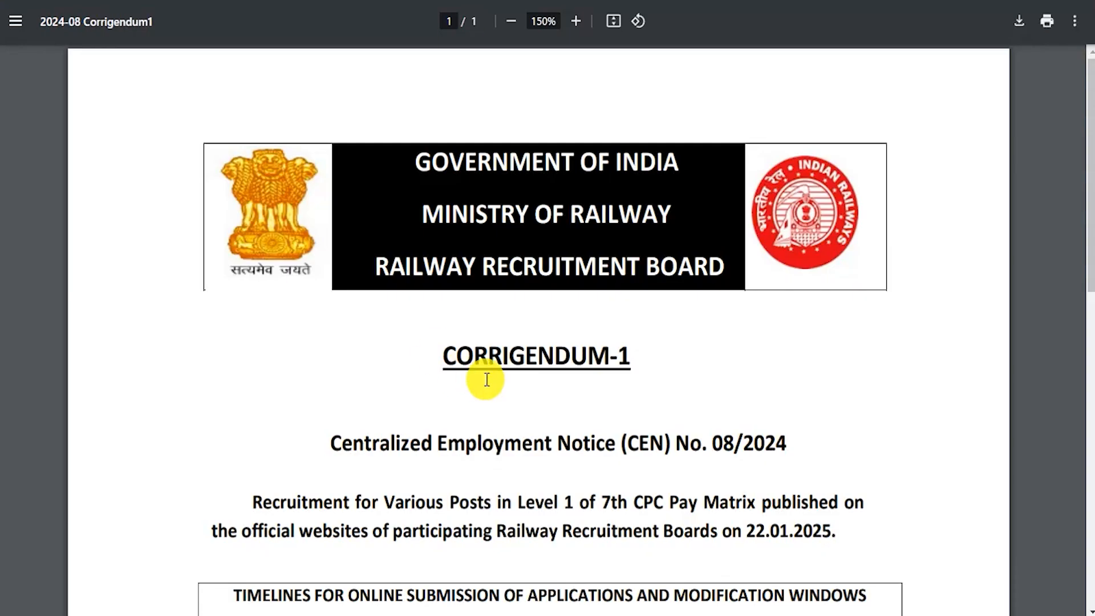
Scroll to the Corrigendum1 timelines table and highlight the old closing date 22.02.2025 (23:59 Hrs)
scroll(487, 378, "down", 5)
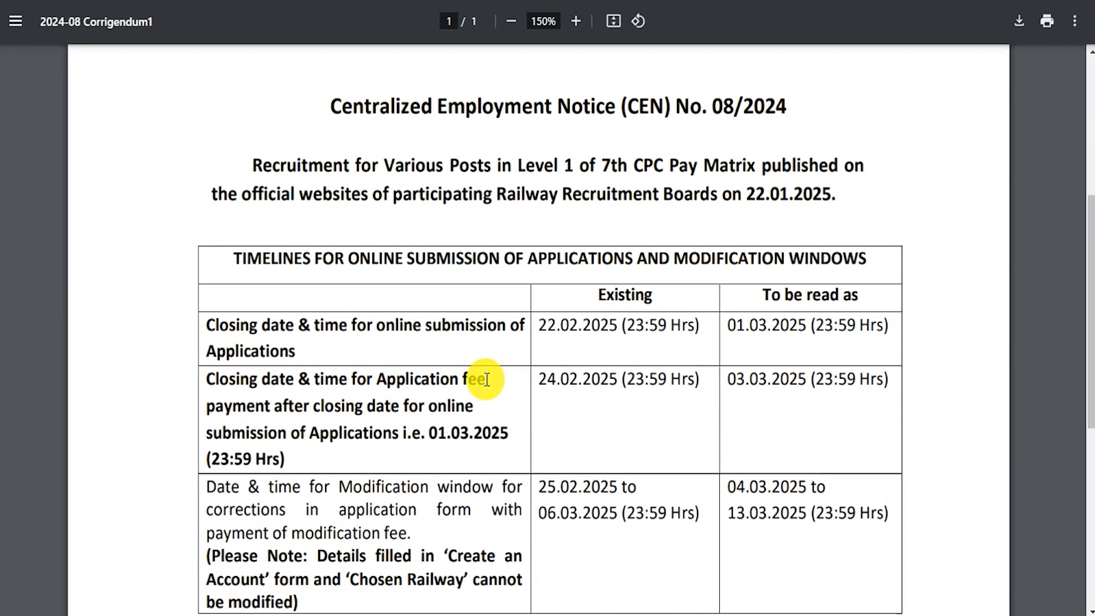
scroll(486, 378, "down", 2)
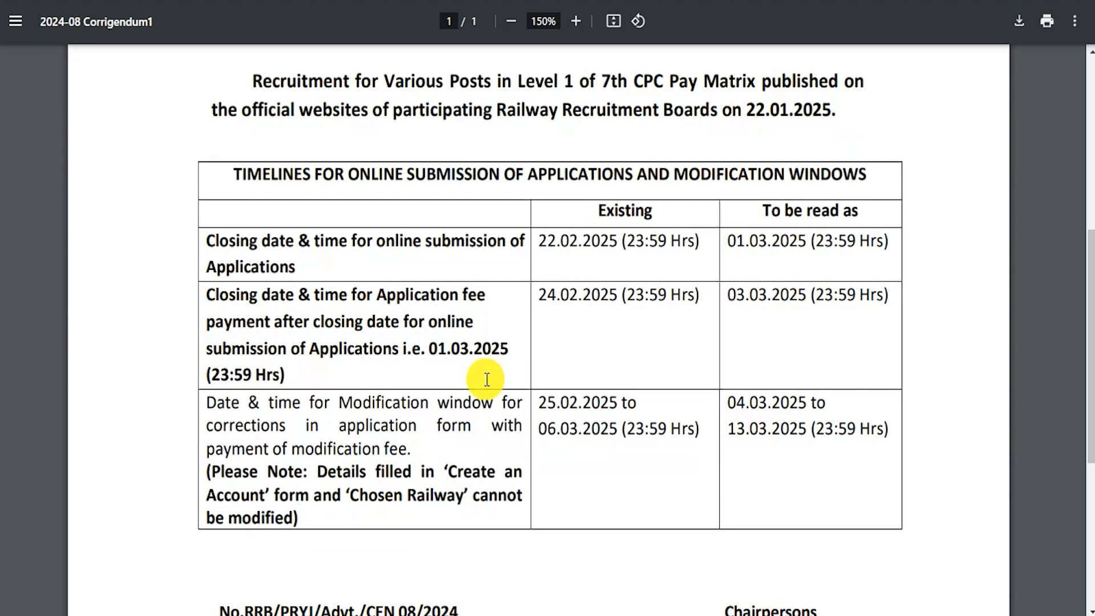
left_click_drag(539, 240, 746, 242)
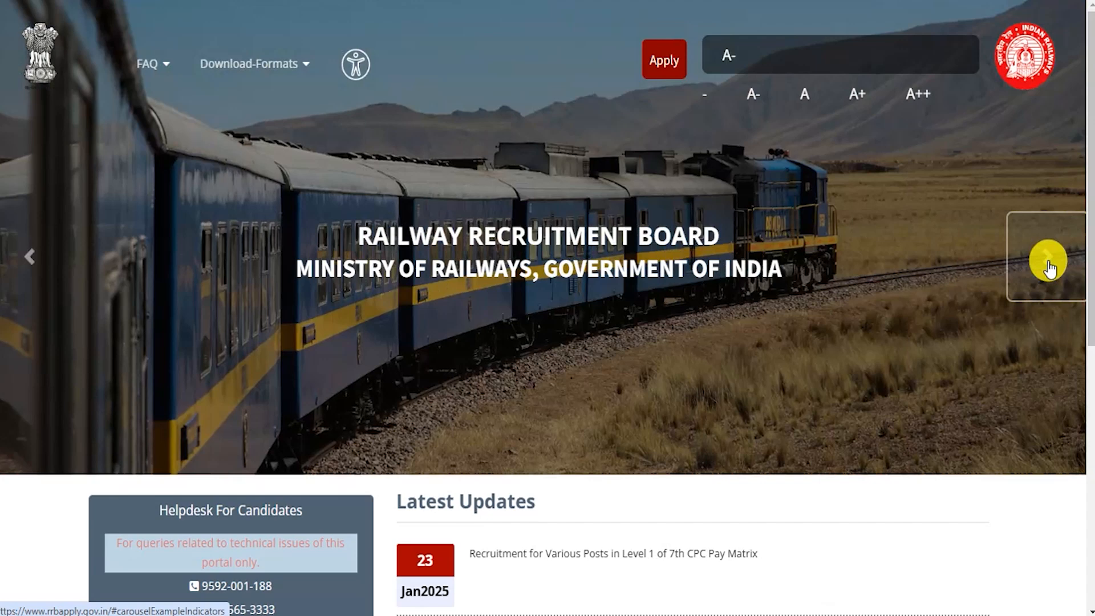
left_click(1048, 263)
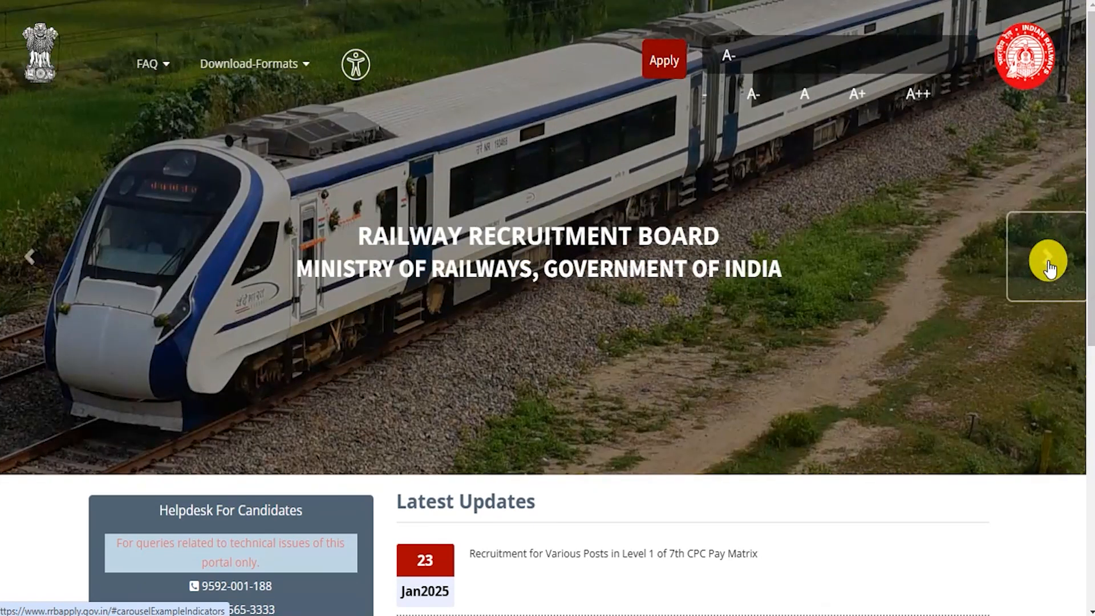
left_click(1048, 264)
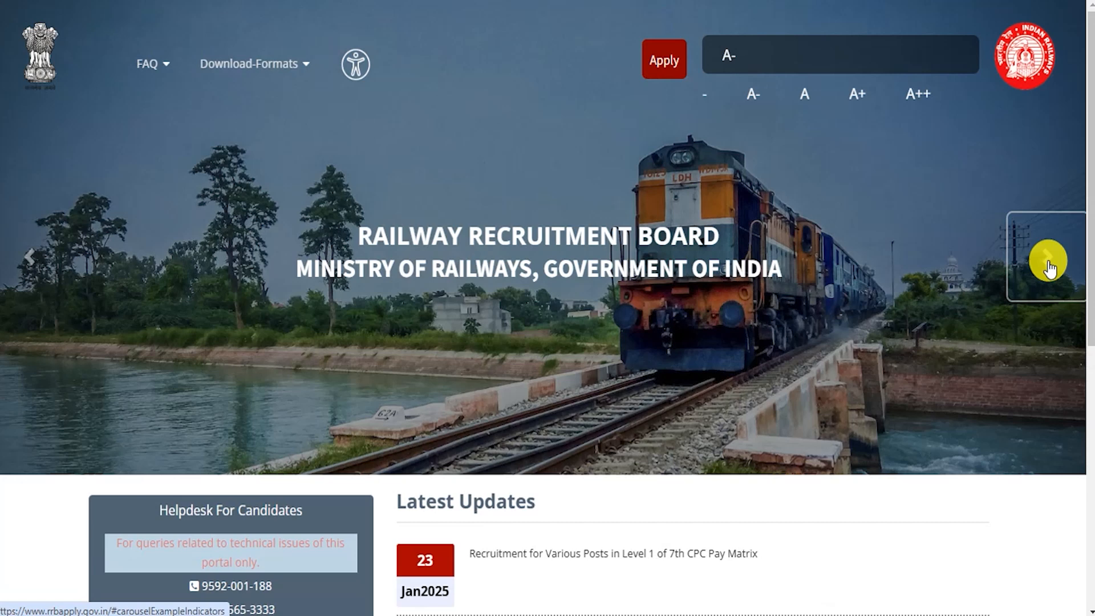
left_click(1047, 264)
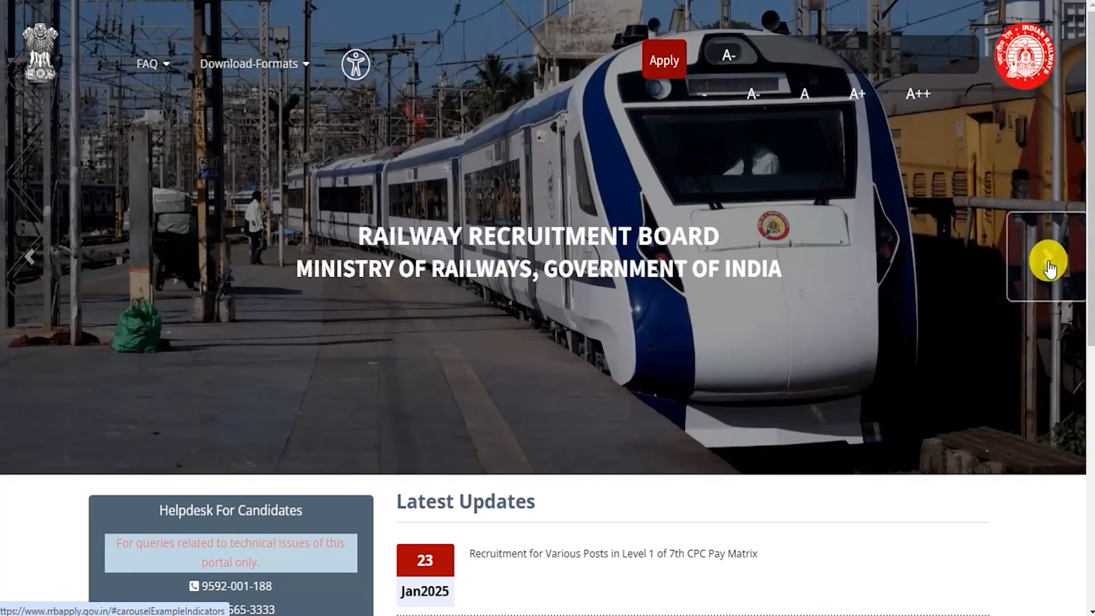
left_click(1048, 264)
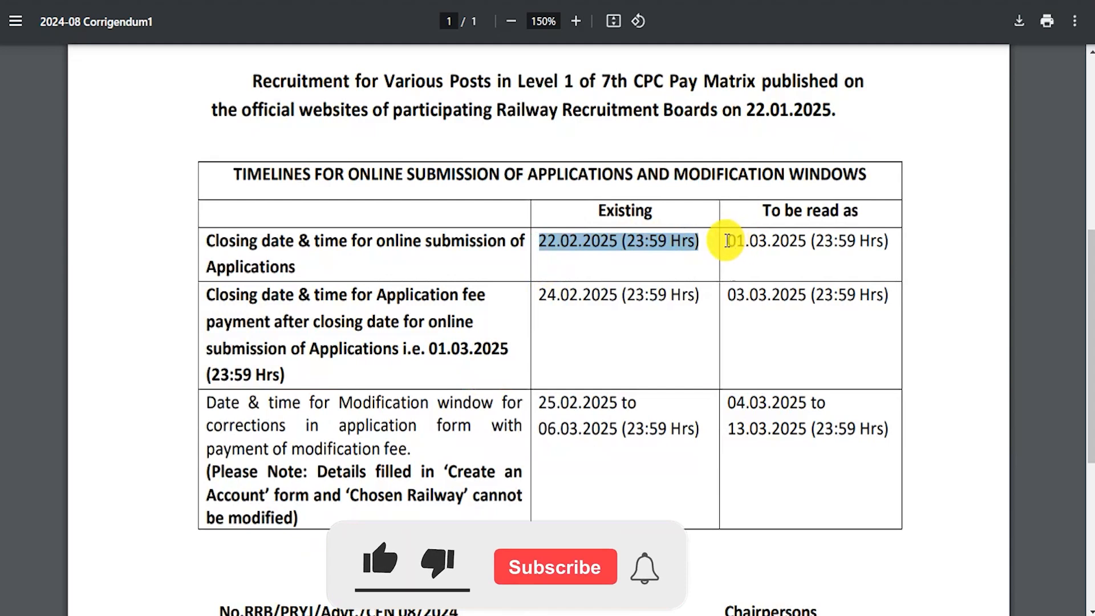
left_click_drag(727, 241, 890, 243)
left_click(741, 242)
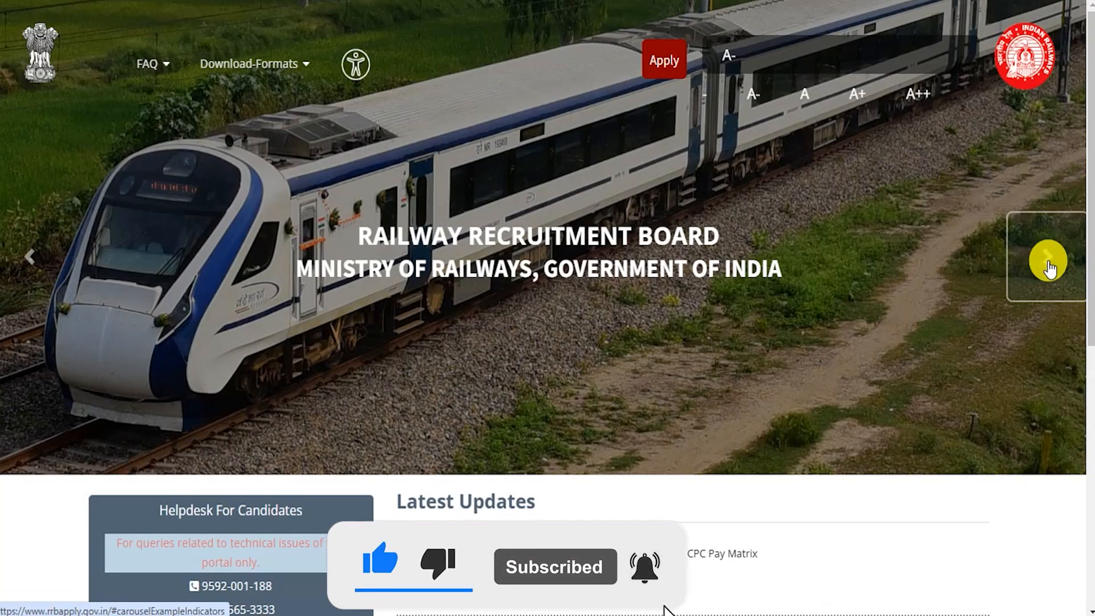
left_click(1047, 262)
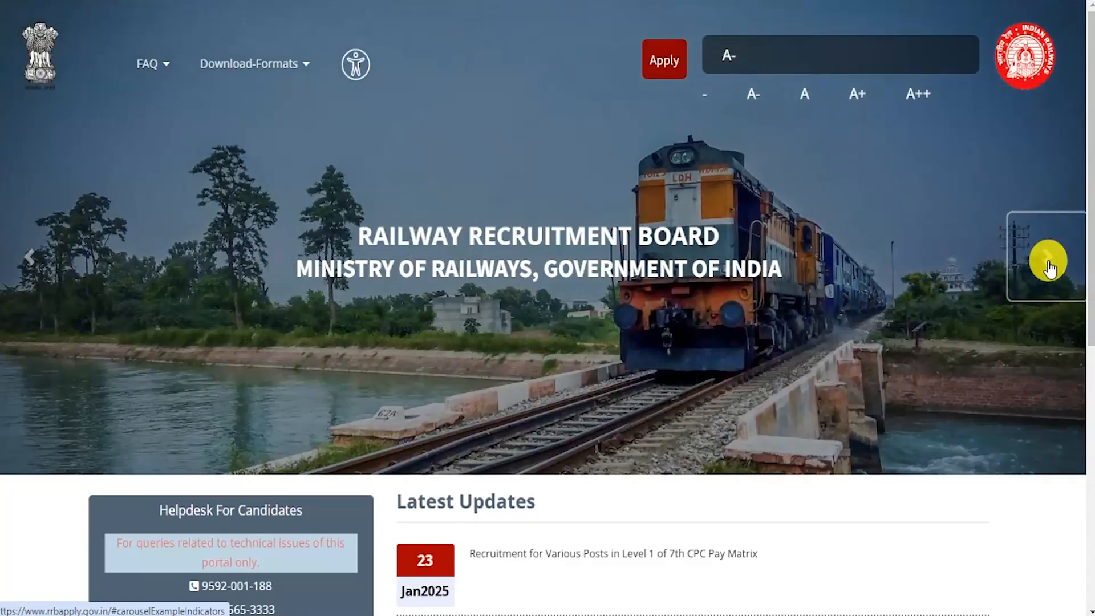
left_click(1047, 262)
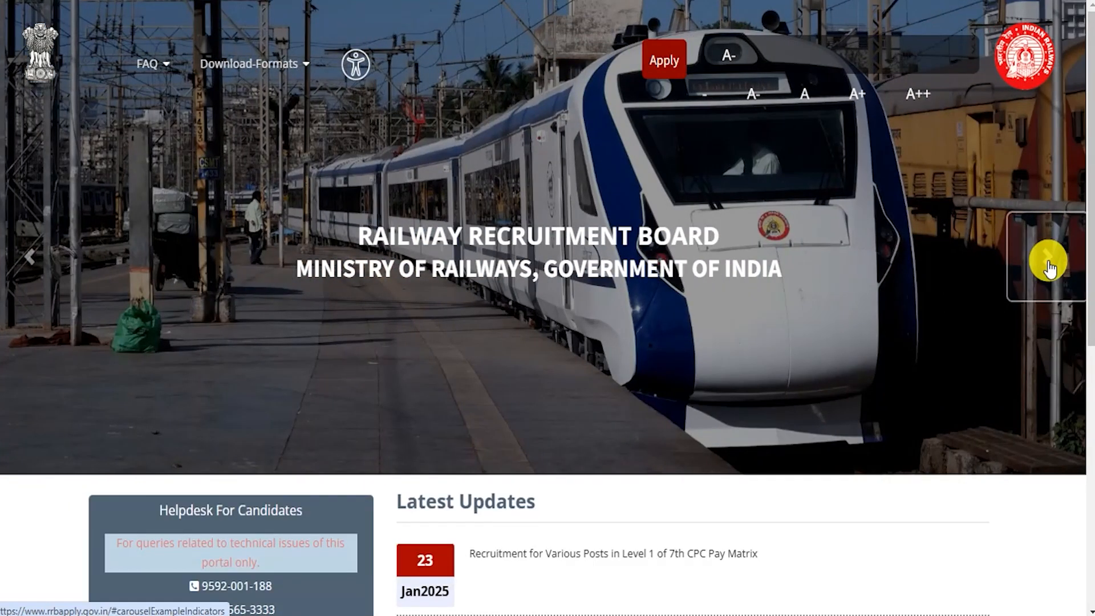
left_click(1048, 263)
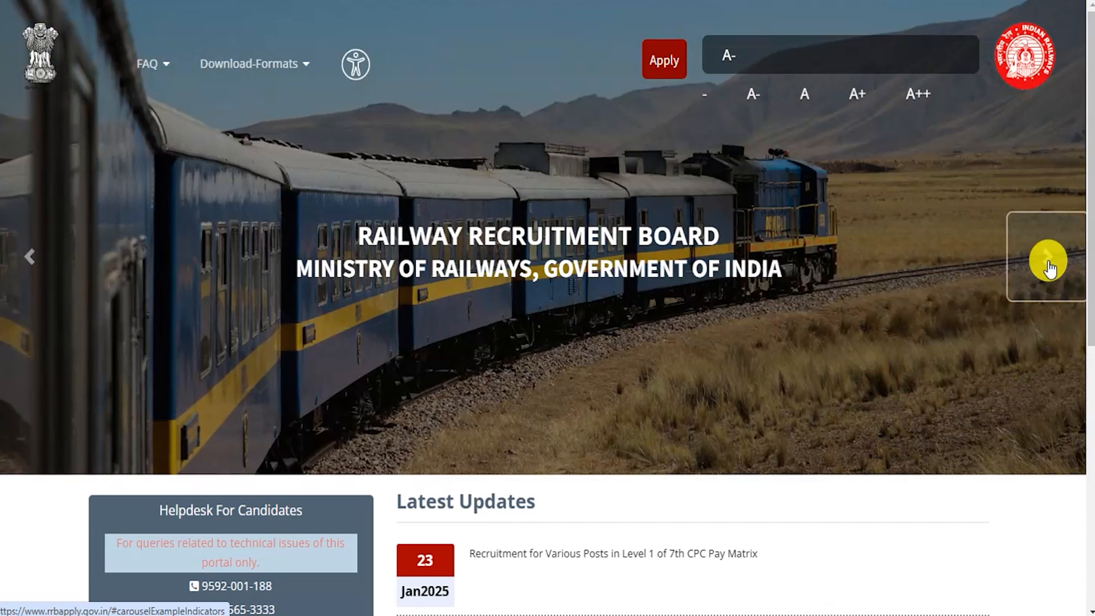
left_click(1047, 263)
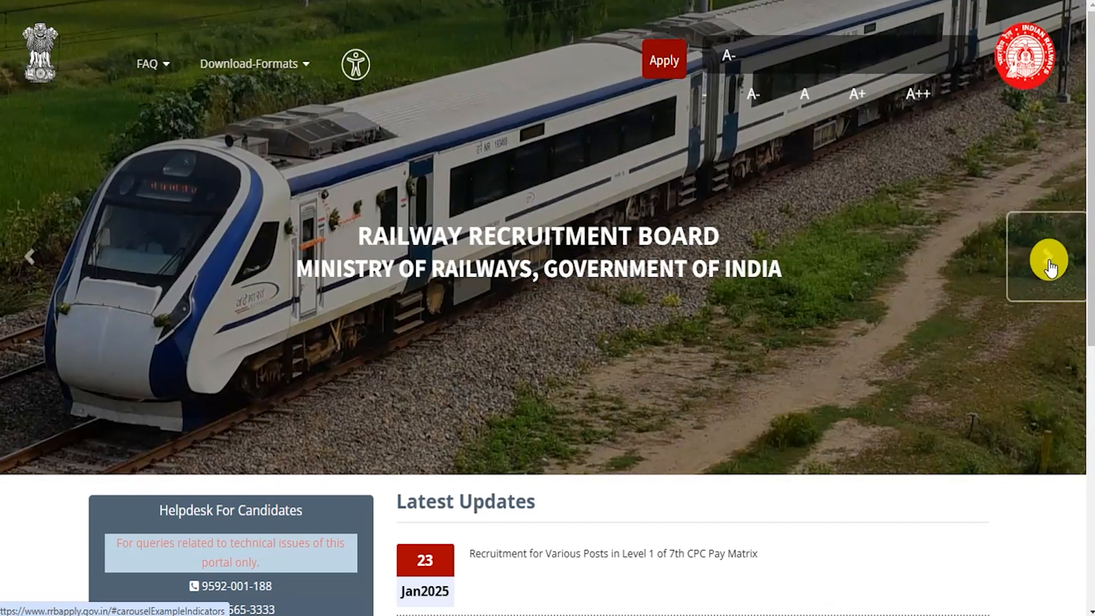
left_click(1048, 263)
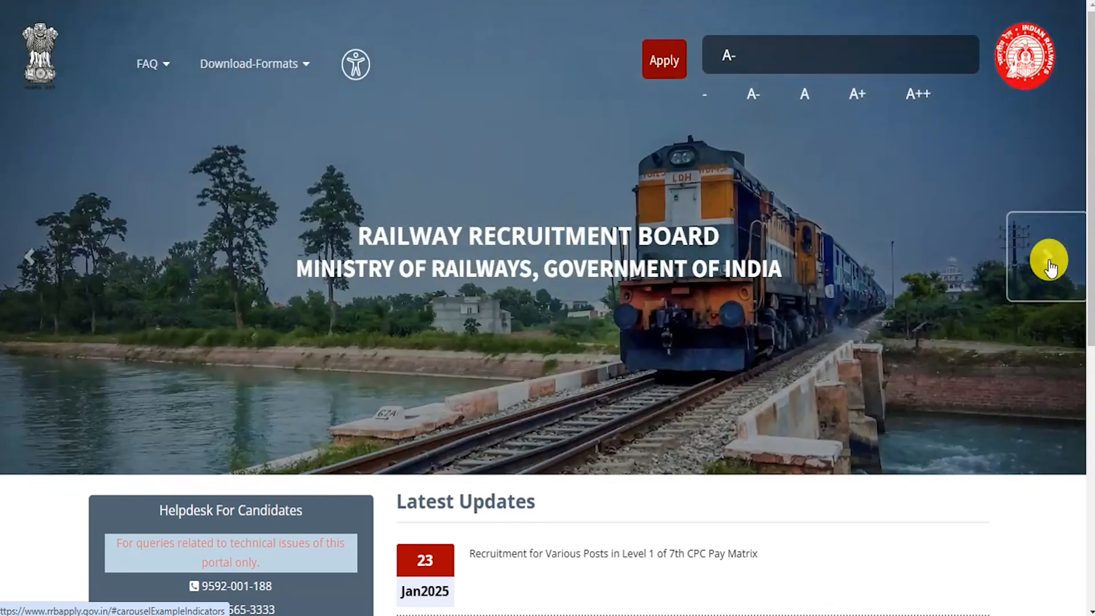
left_click(1048, 262)
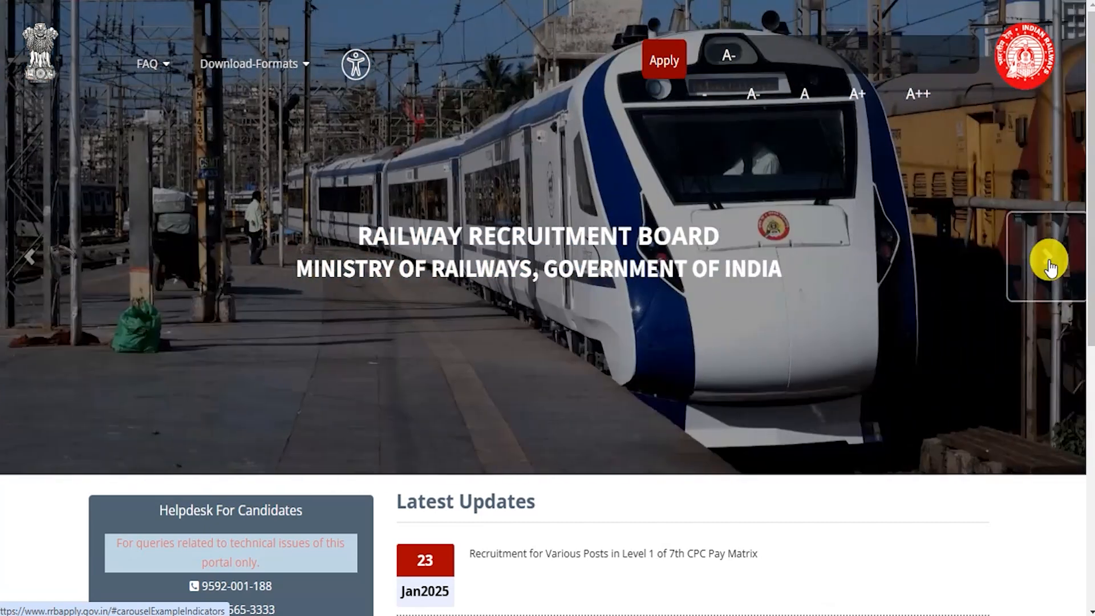
left_click(1048, 263)
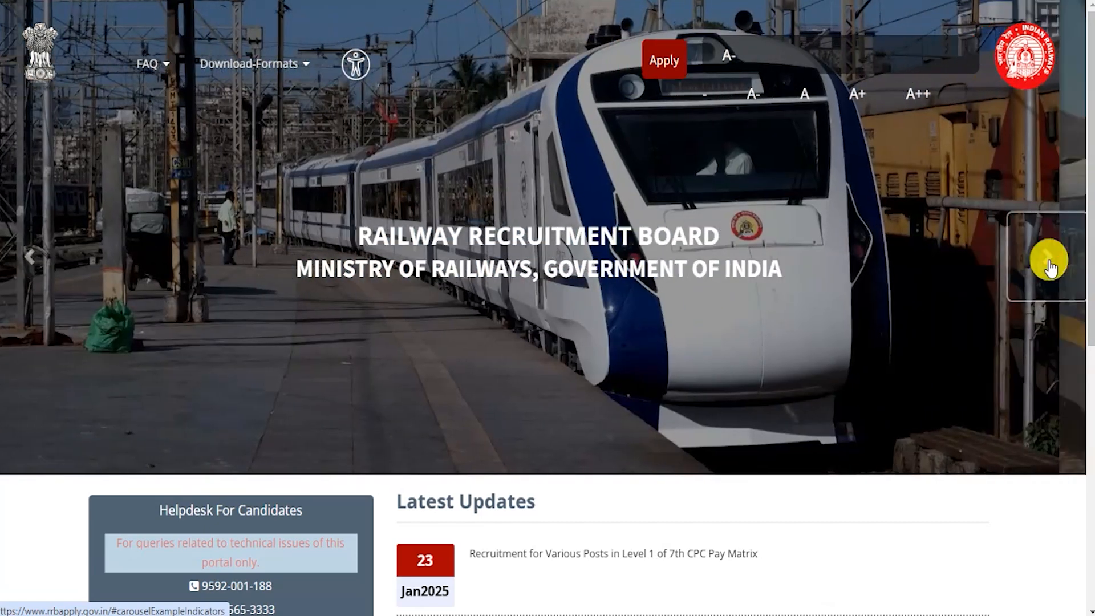
left_click(1048, 263)
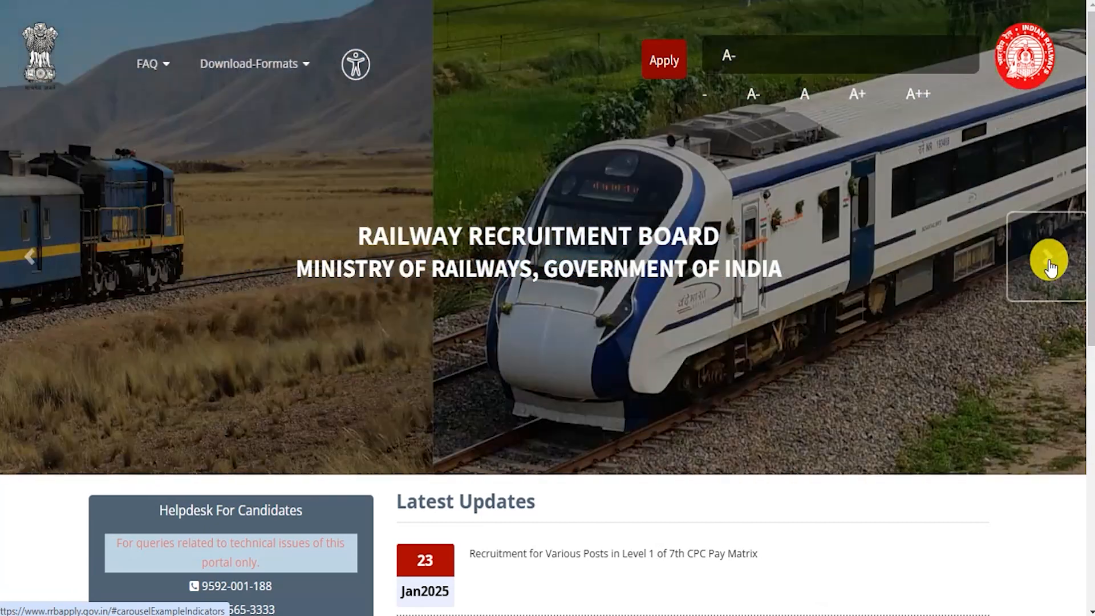
left_click(1048, 262)
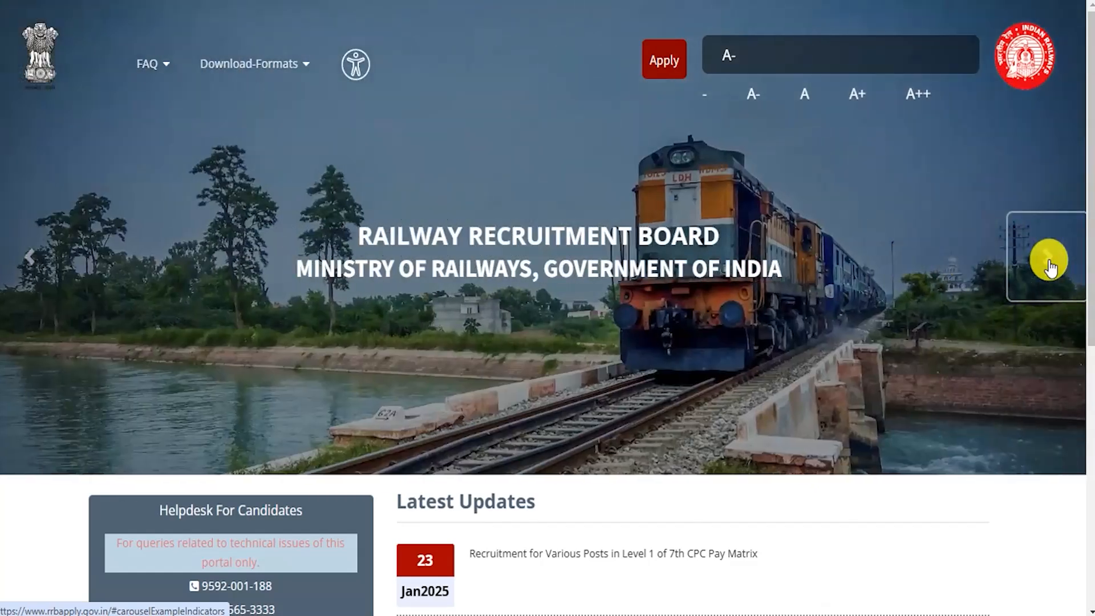
left_click(1048, 262)
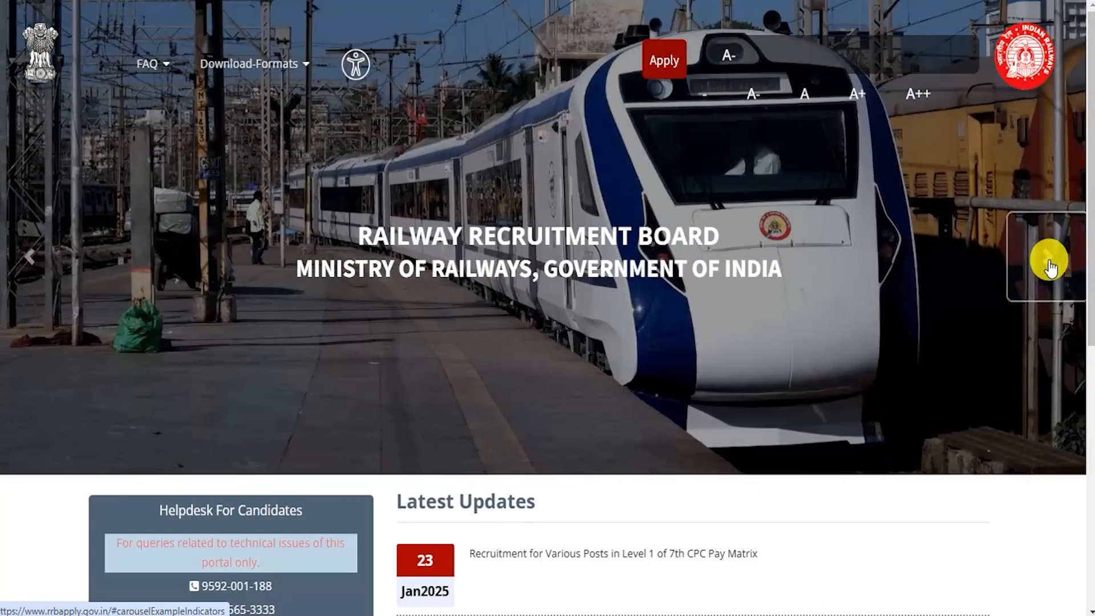
left_click(1048, 262)
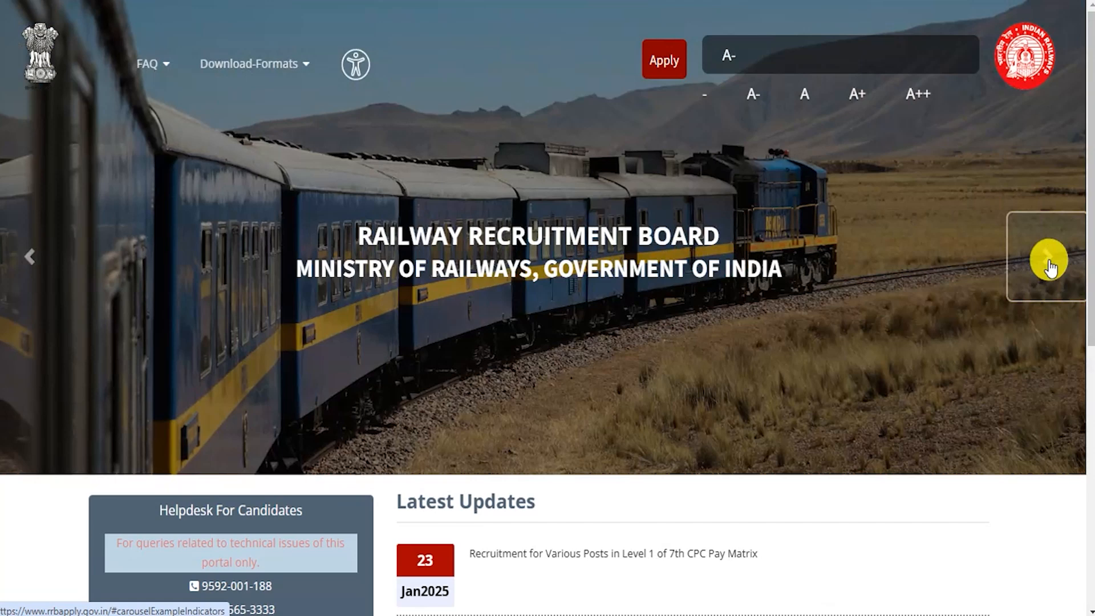
left_click(1048, 262)
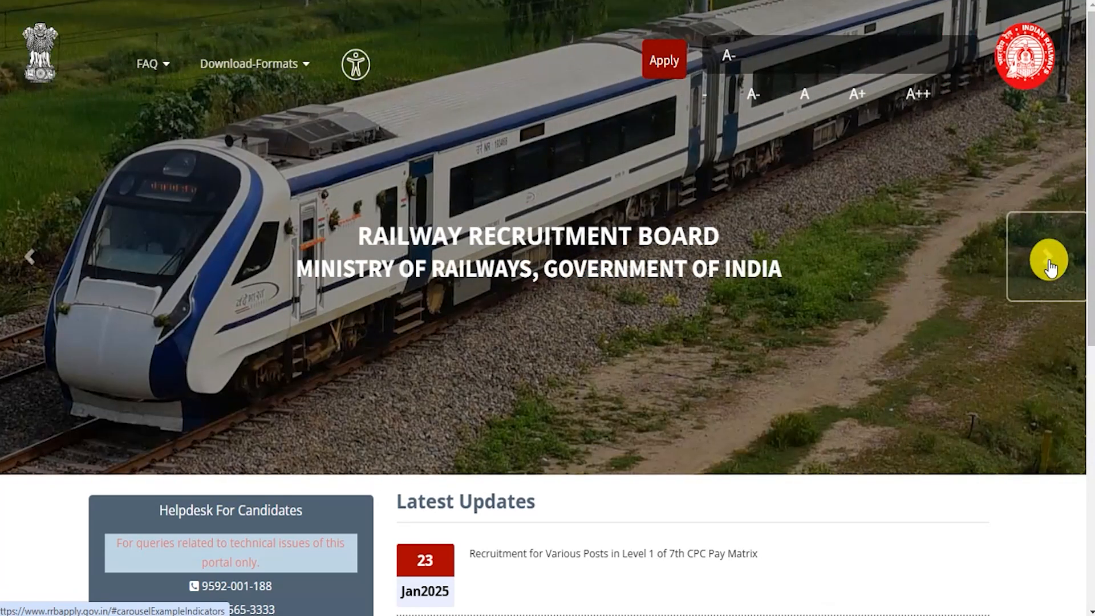
left_click(1048, 262)
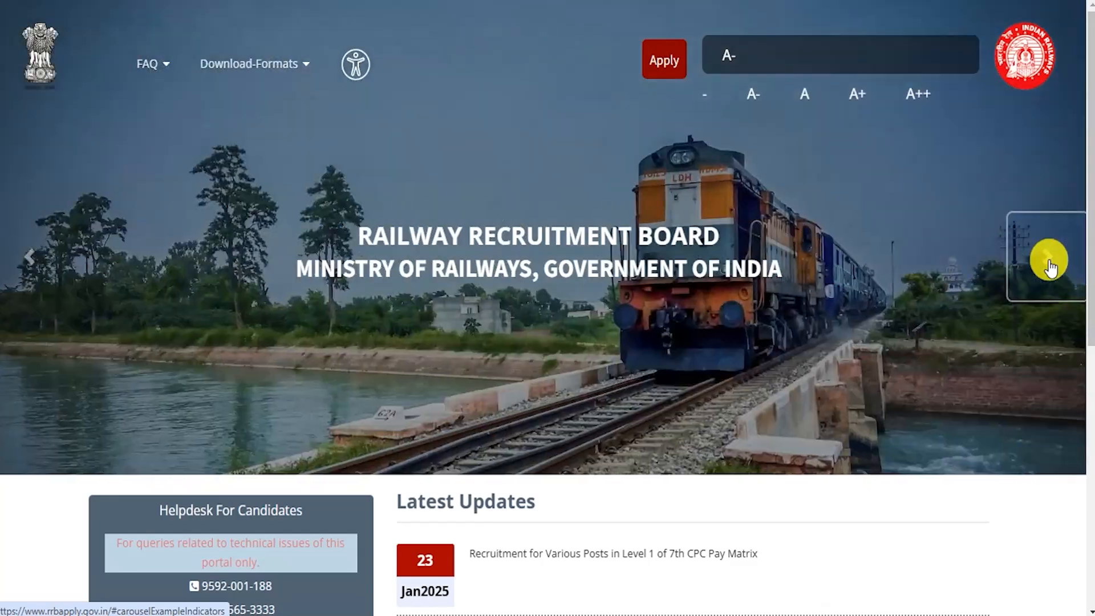
left_click(1048, 262)
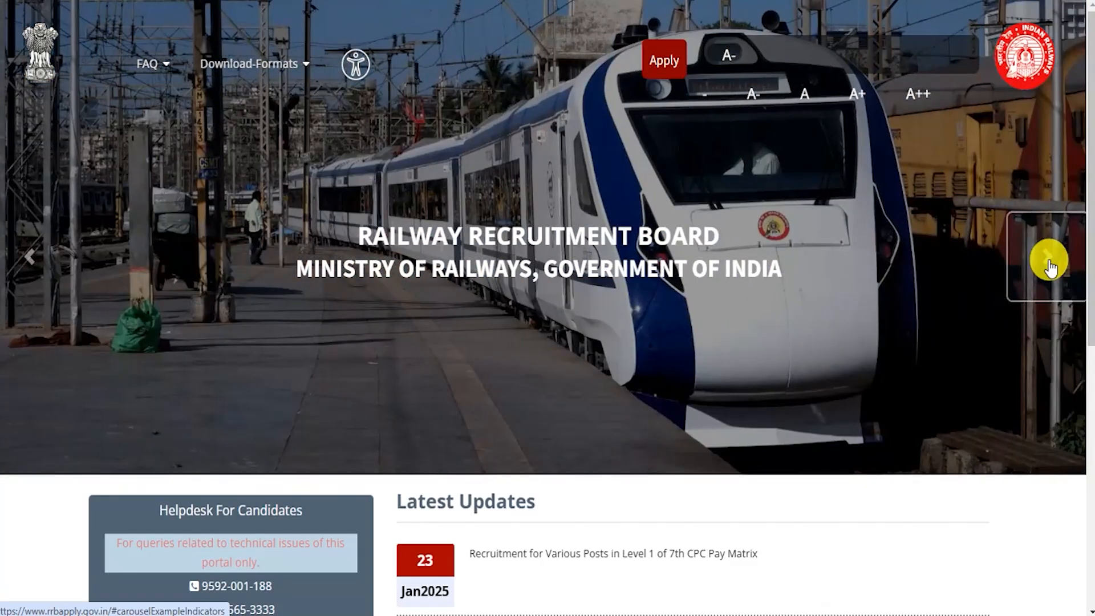
left_click(1048, 262)
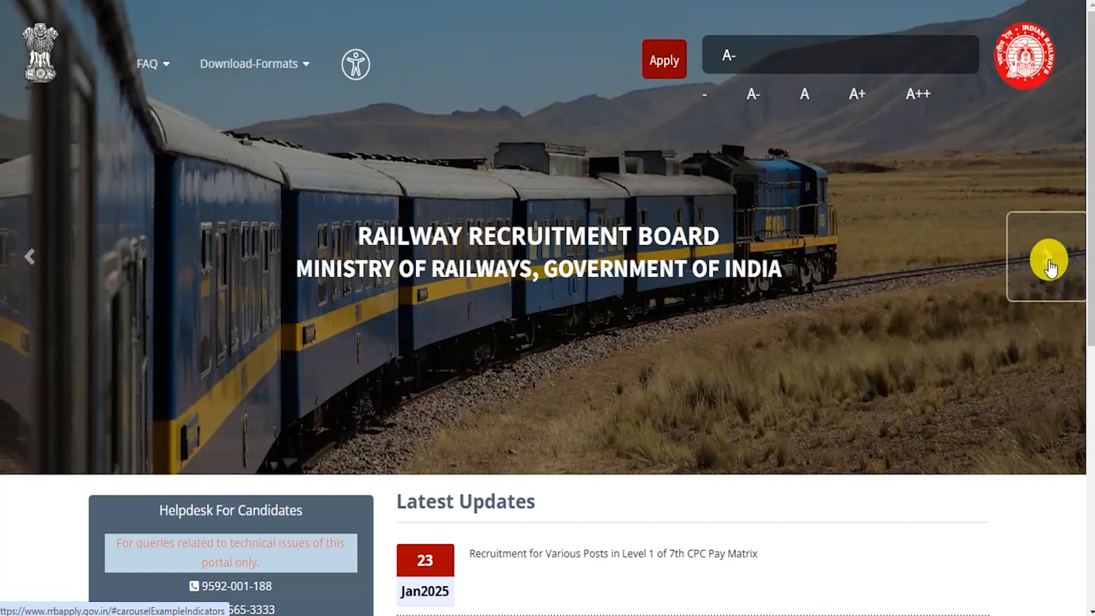
left_click(1048, 263)
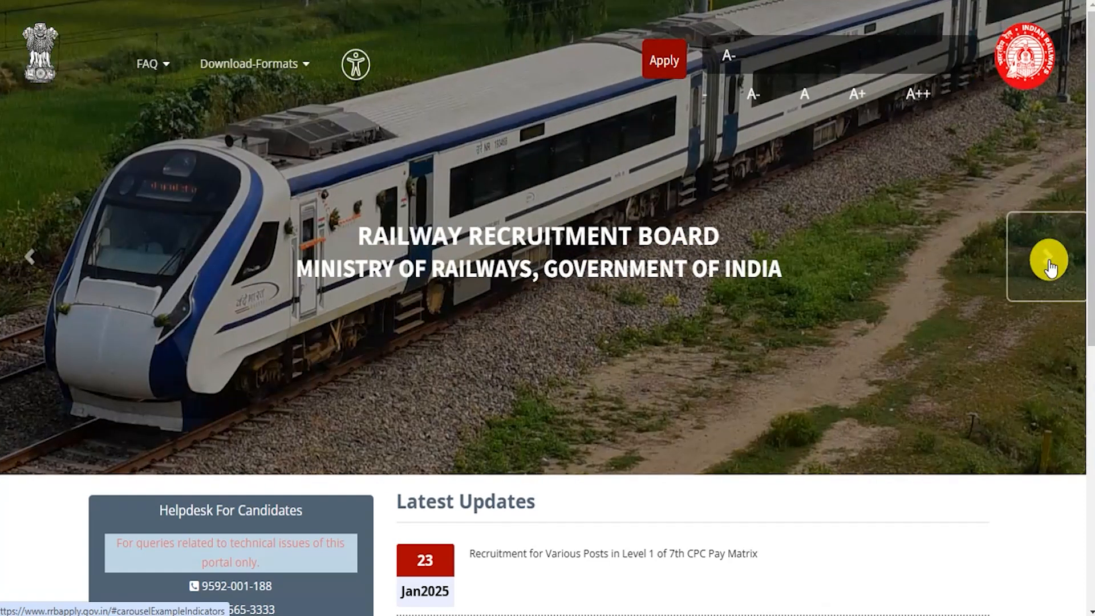
left_click(1048, 262)
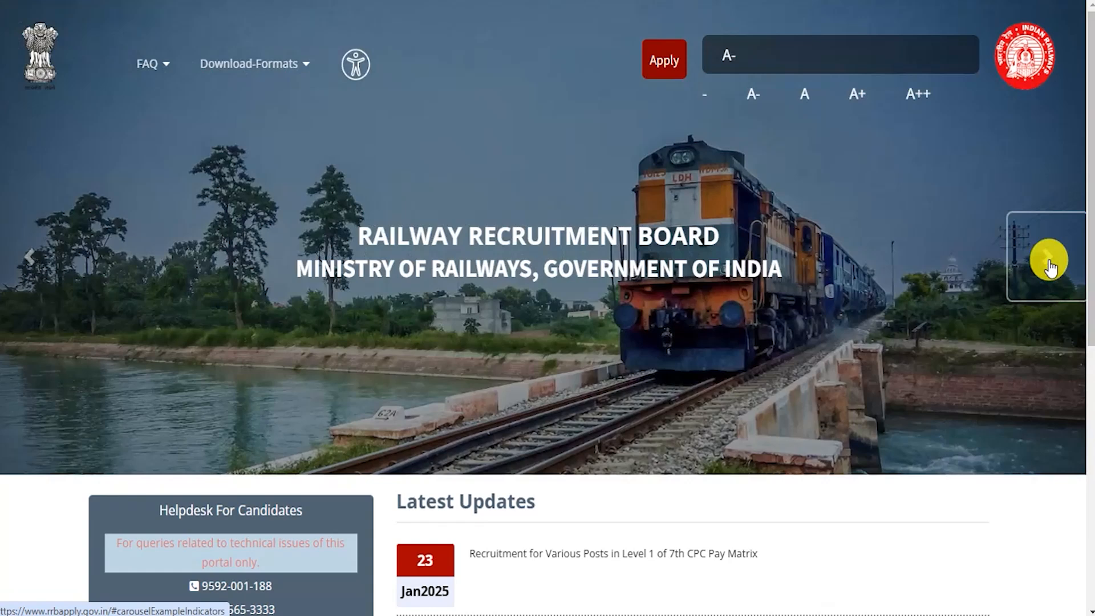
left_click(1048, 262)
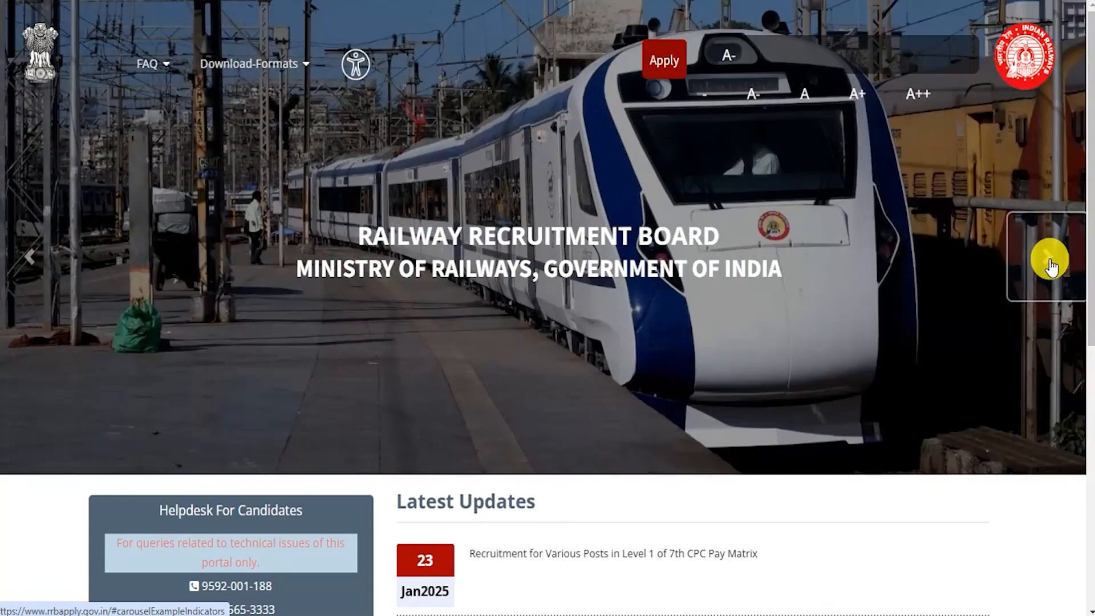
left_click(1048, 263)
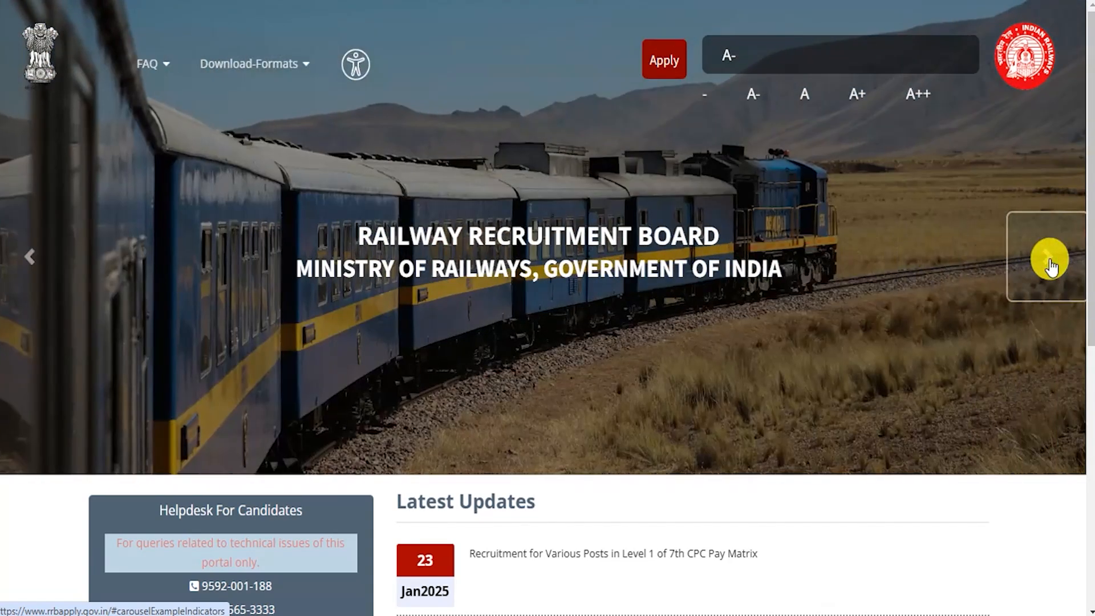
left_click(1048, 262)
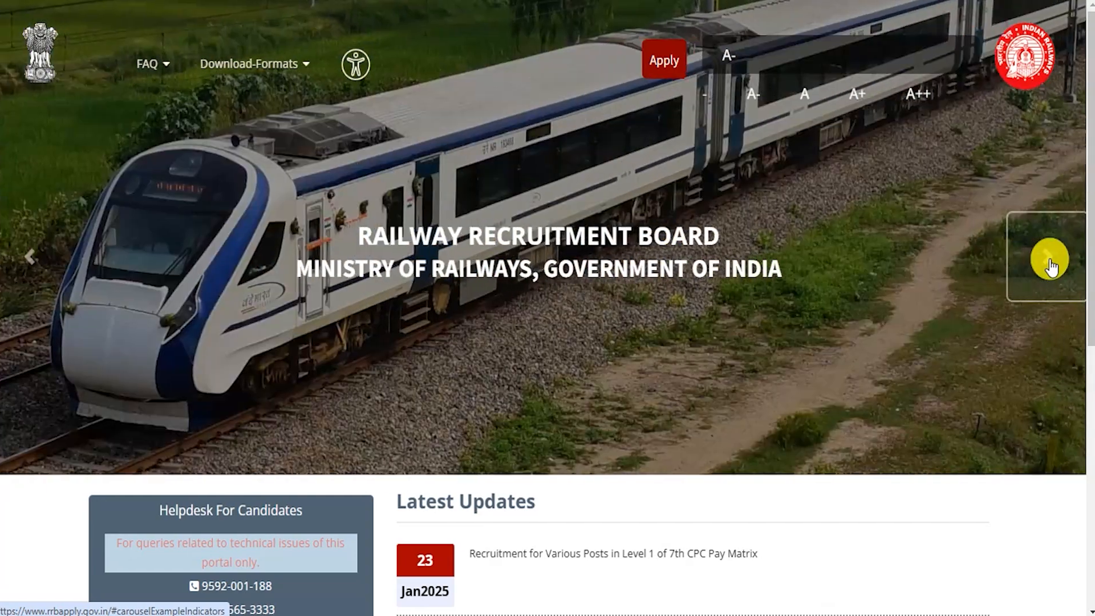
left_click(1049, 262)
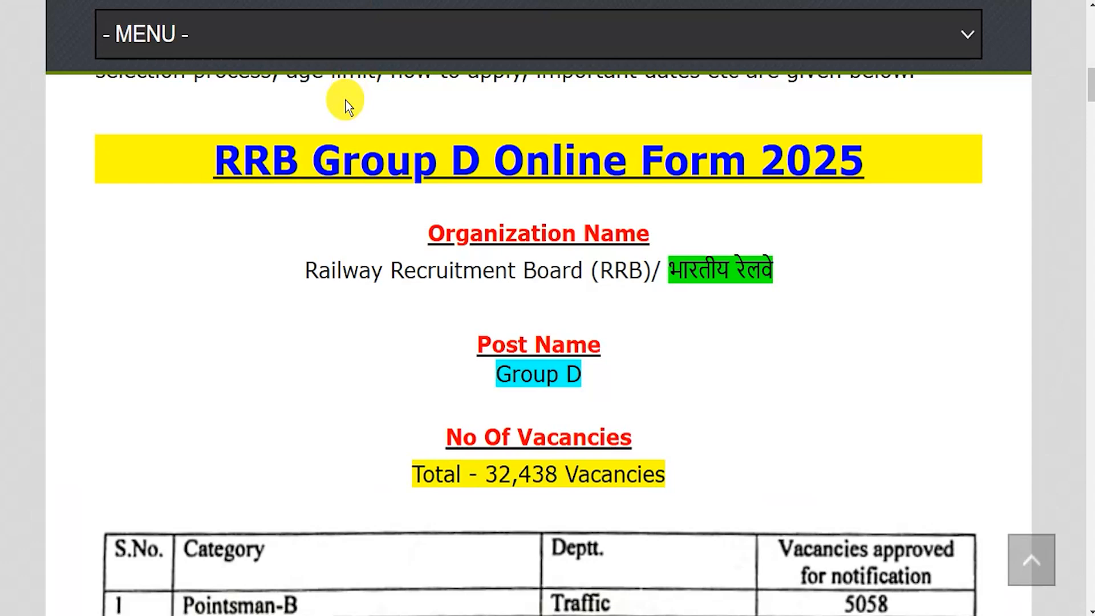
Highlight the heading, Railway Recruitment Board, Group D post and 32,438 vacancies, then scan the vacancy table
left_click_drag(242, 160, 839, 170)
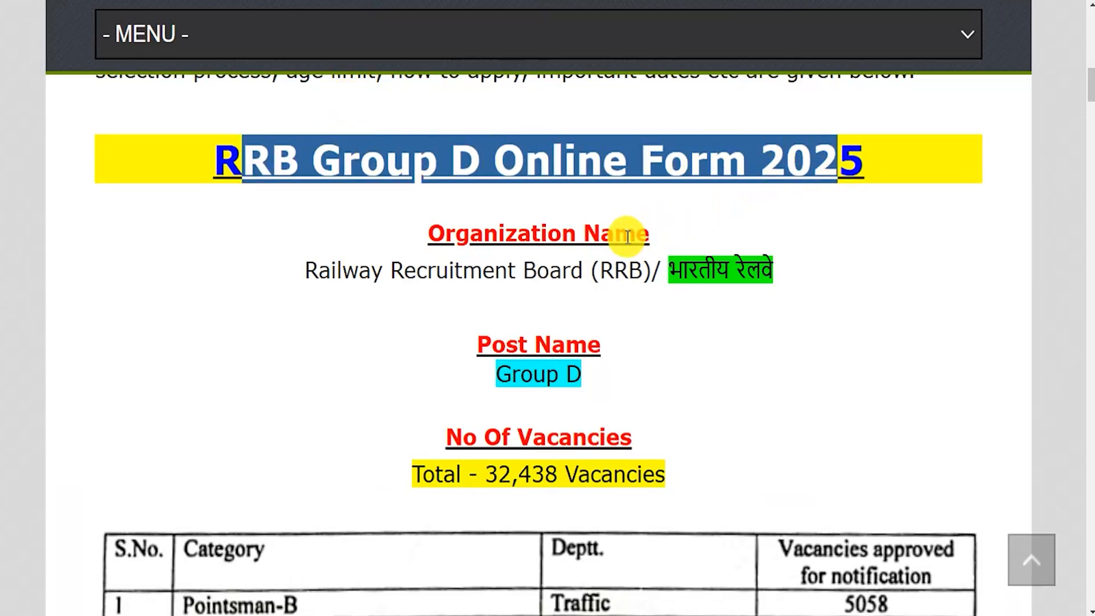
left_click_drag(331, 270, 773, 271)
left_click_drag(511, 374, 581, 374)
left_click_drag(485, 473, 655, 481)
scroll(660, 432, "down", 5)
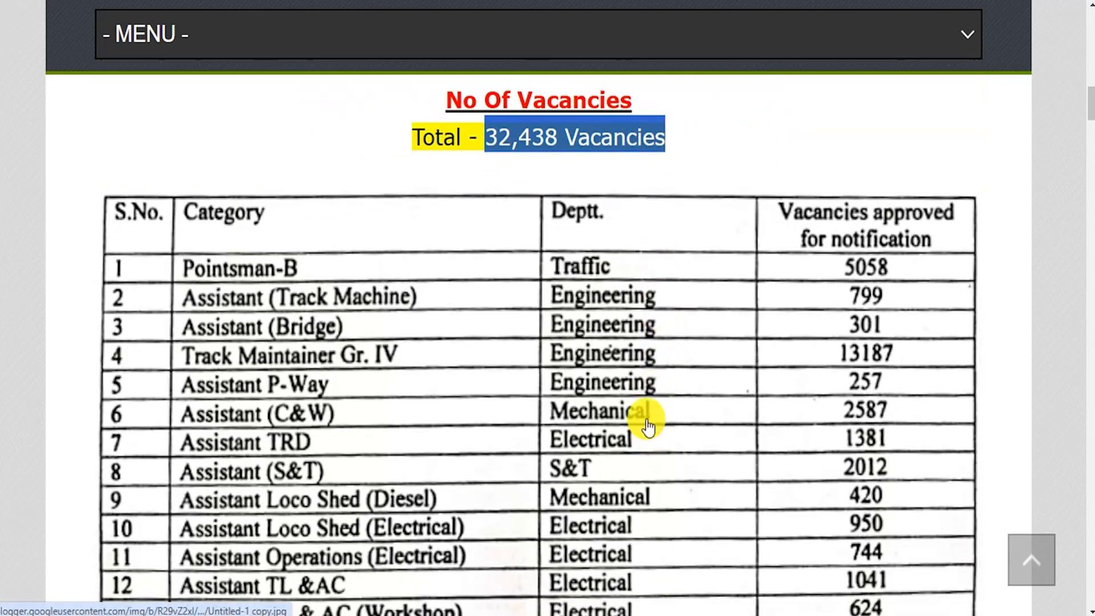
scroll(648, 424, "down", 1)
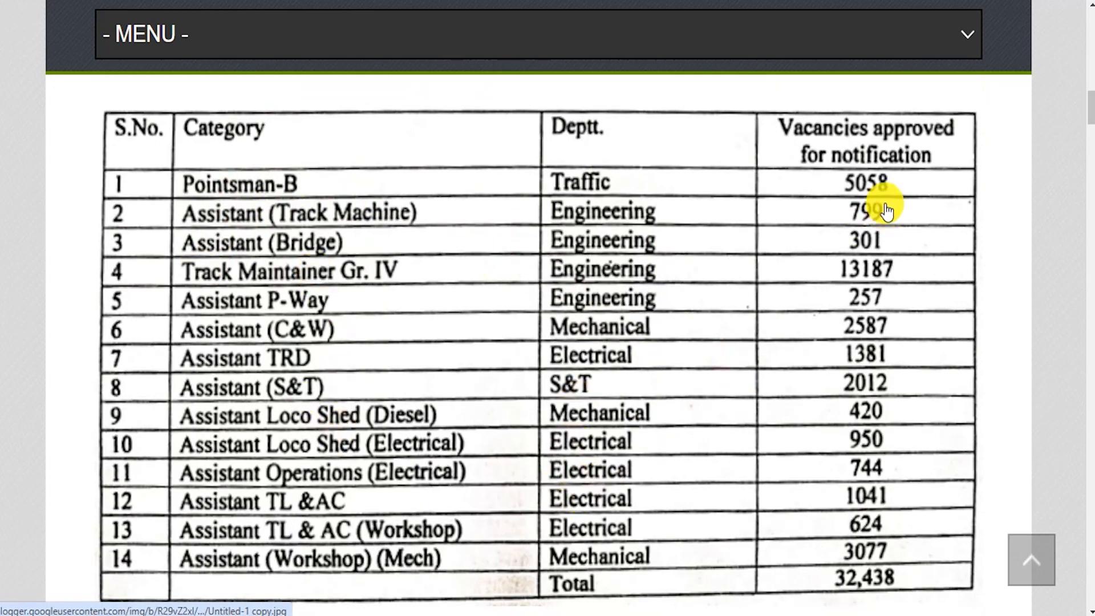
scroll(661, 360, "down", 1)
scroll(661, 360, "down", 8)
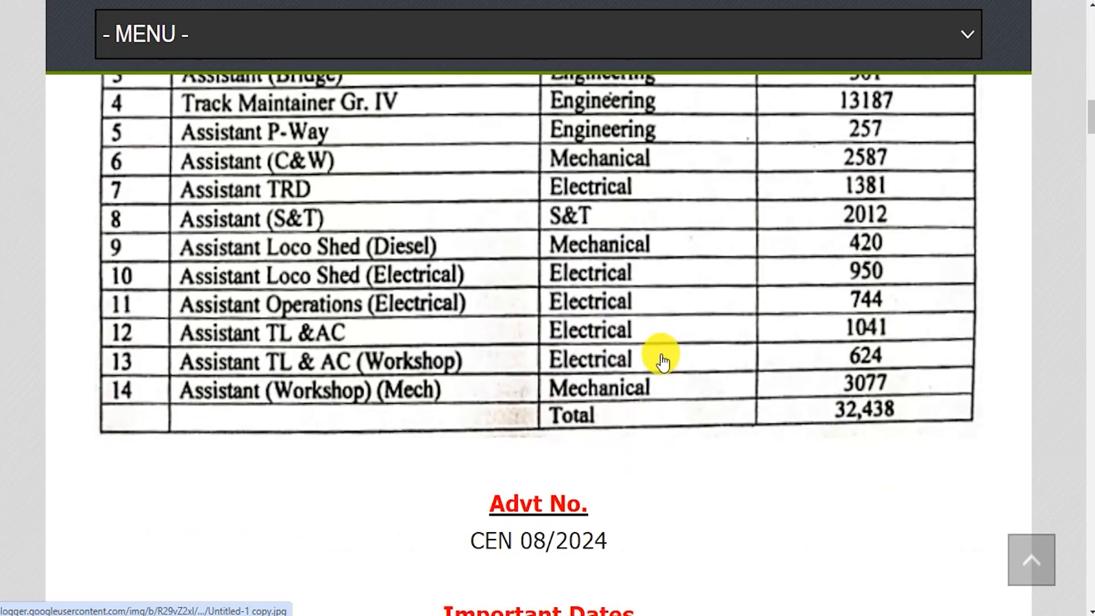
Highlight the Important Dates: deadline 01 March, fee 03 March, corrections 04–13 March 2025
left_click_drag(445, 276, 635, 282)
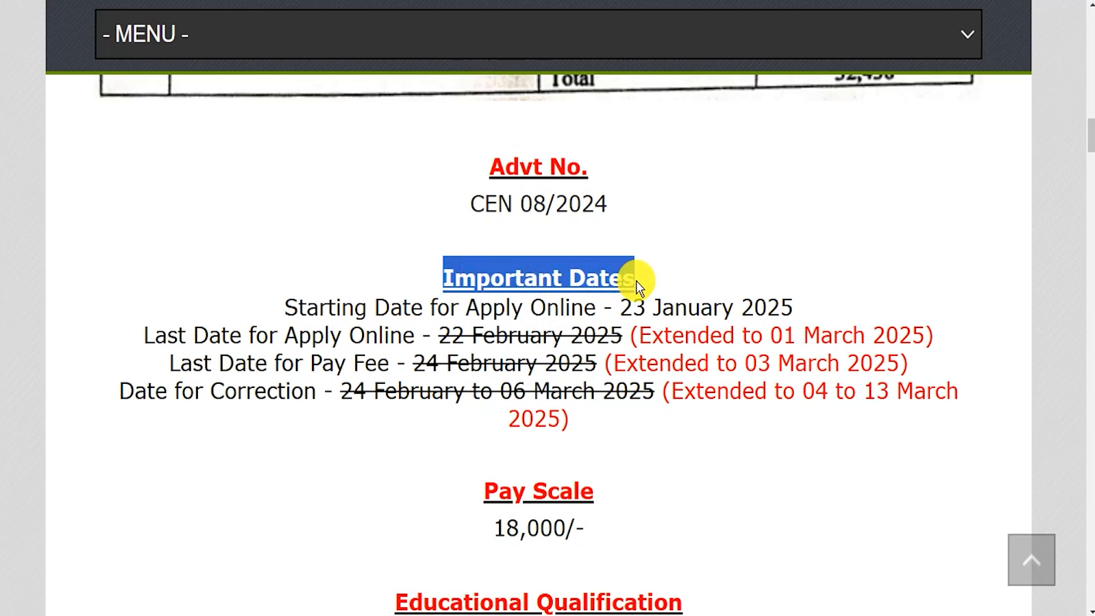
left_click_drag(439, 335, 619, 338)
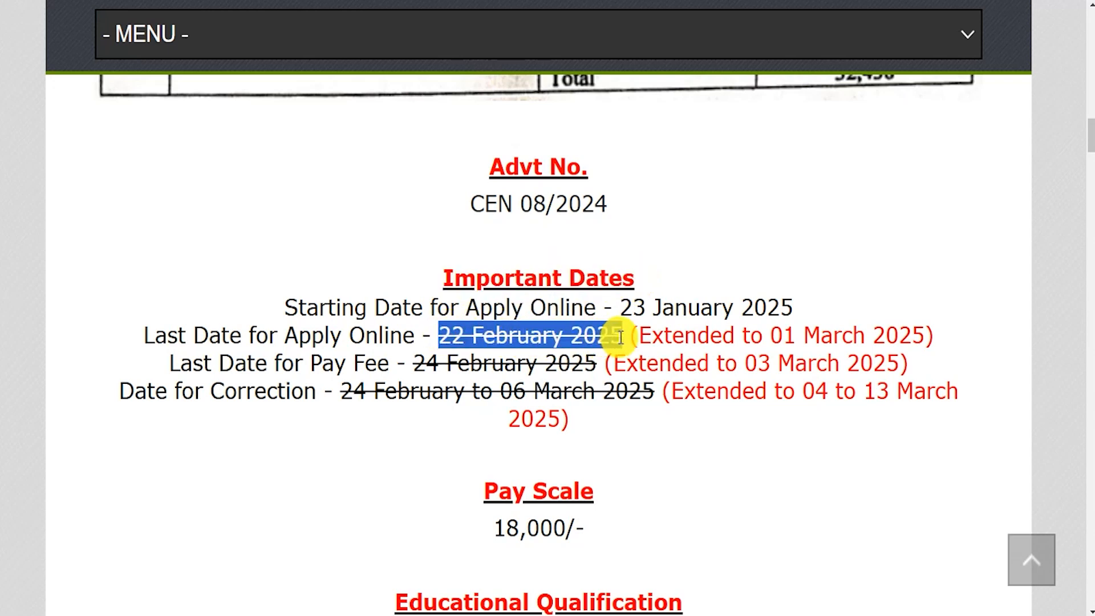
left_click_drag(769, 335, 923, 334)
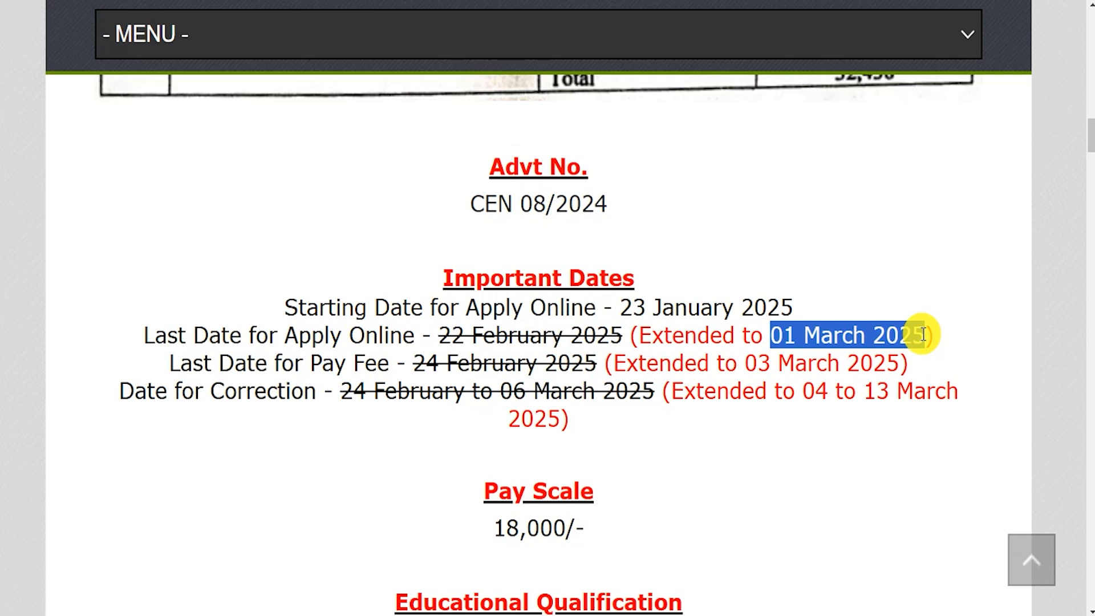
left_click(787, 336)
left_click_drag(771, 335, 925, 336)
left_click_drag(203, 363, 333, 364)
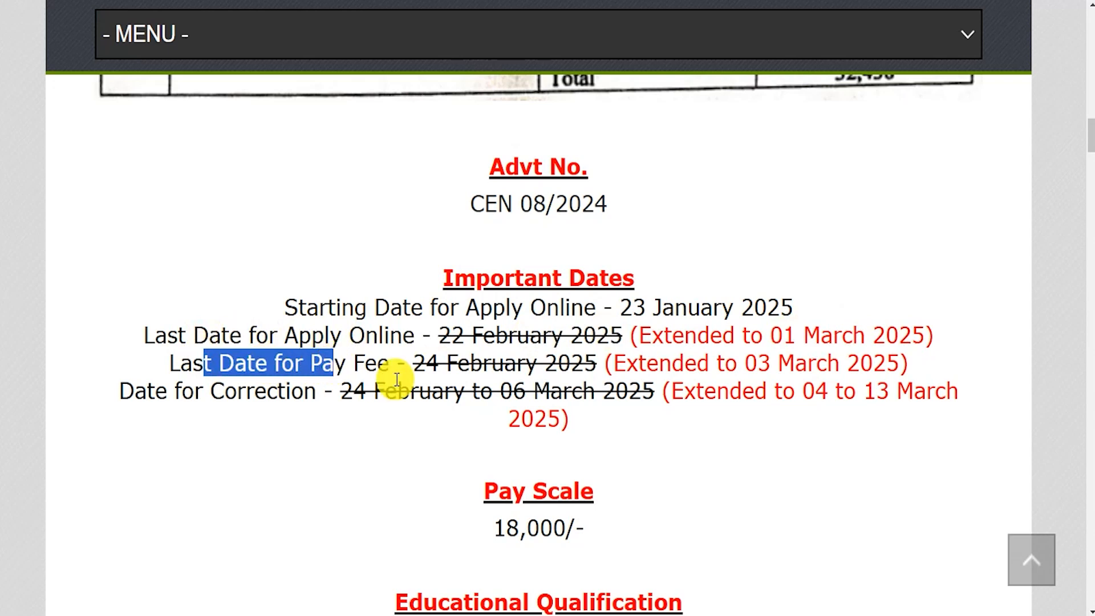
left_click_drag(747, 362, 901, 362)
left_click_drag(414, 362, 575, 350)
left_click_drag(160, 392, 224, 392)
left_click_drag(804, 390, 563, 419)
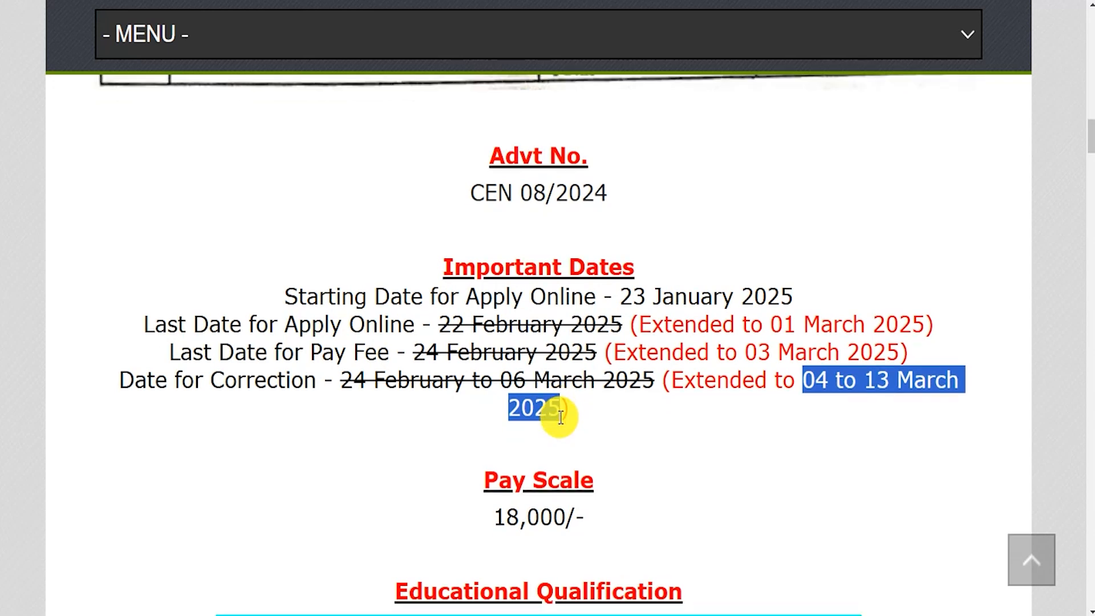
Highlight the qualification requirement and later sections, ending on the Last Date Extended Notice Pdf link
scroll(557, 419, "down", 5)
left_click_drag(236, 299, 773, 300)
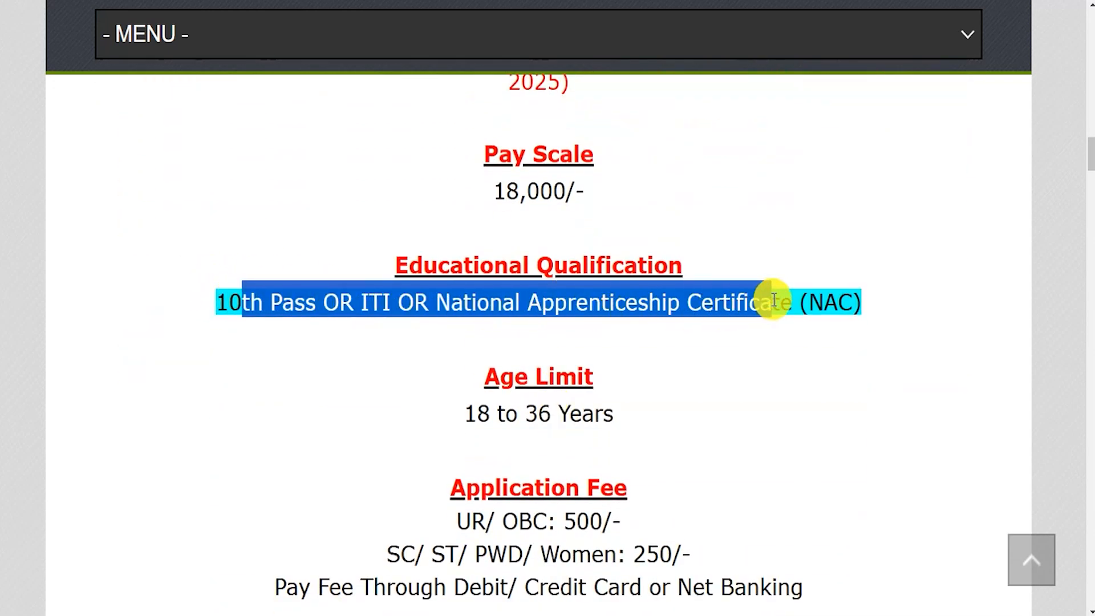
scroll(569, 397, "down", 5)
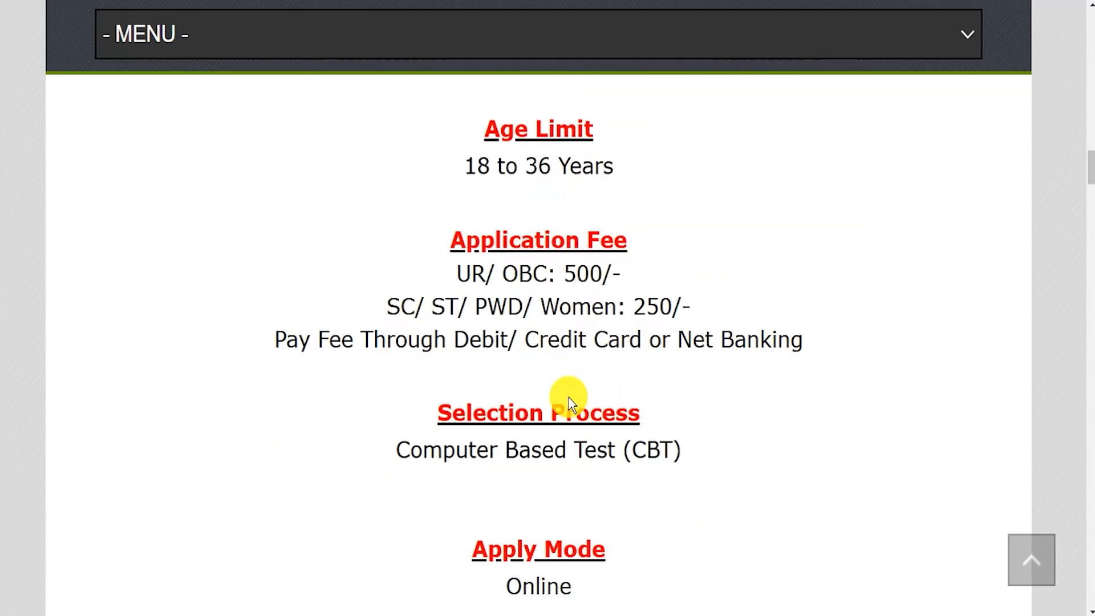
scroll(569, 398, "down", 3)
left_click_drag(507, 326, 577, 328)
scroll(553, 370, "down", 1)
scroll(553, 372, "down", 2)
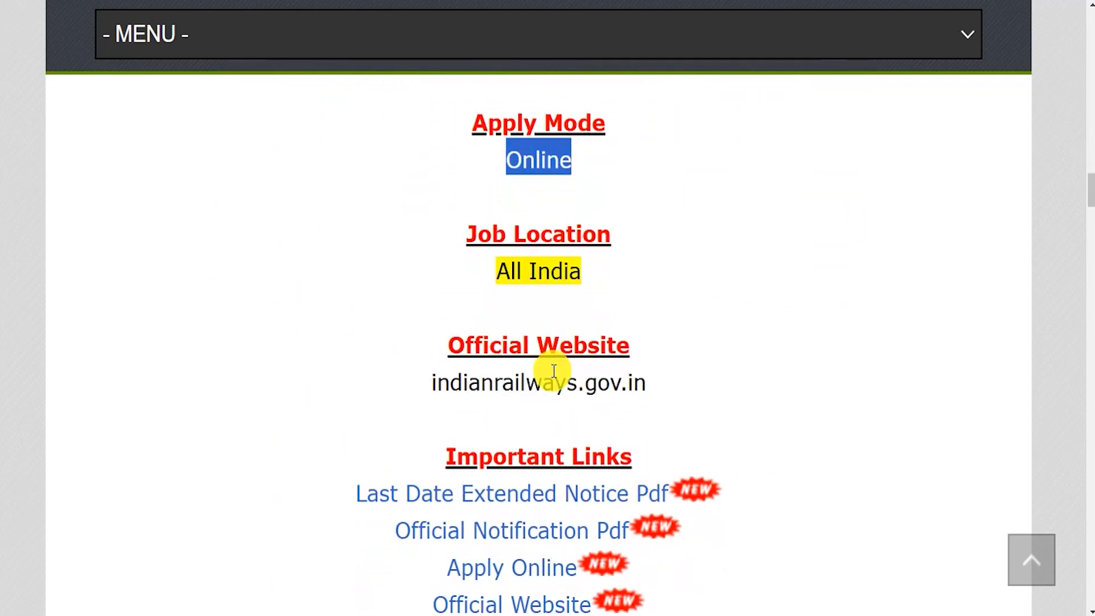
scroll(553, 370, "down", 1)
left_click_drag(456, 388, 631, 385)
left_click_drag(356, 426, 663, 429)
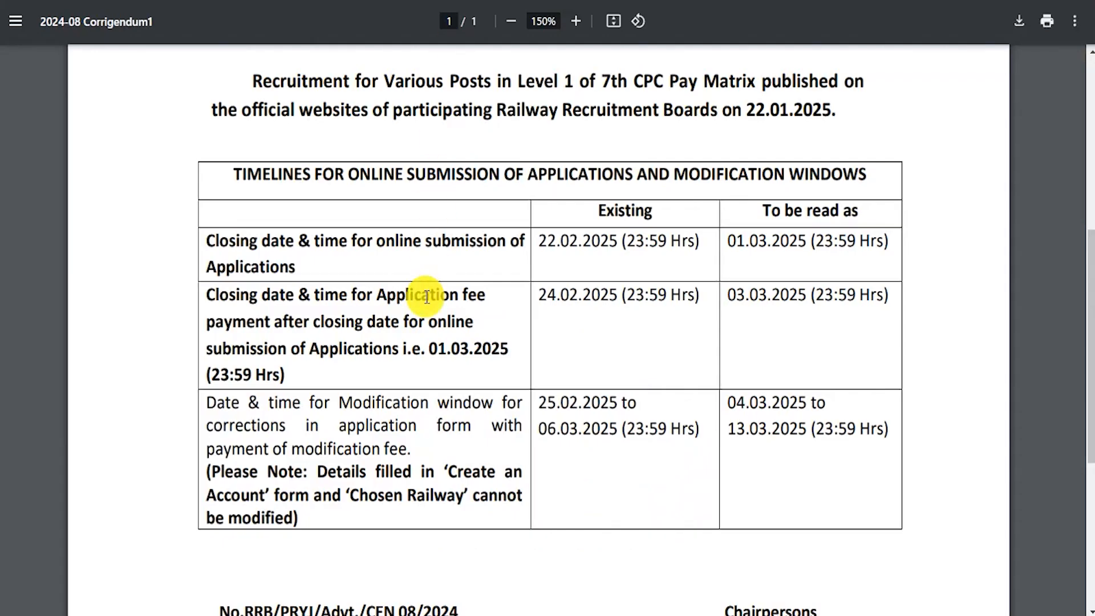
Highlight the new closing date 01.03.2025, 23:59 Hrs in the Corrigendum1 timelines
scroll(440, 352, "up", 3)
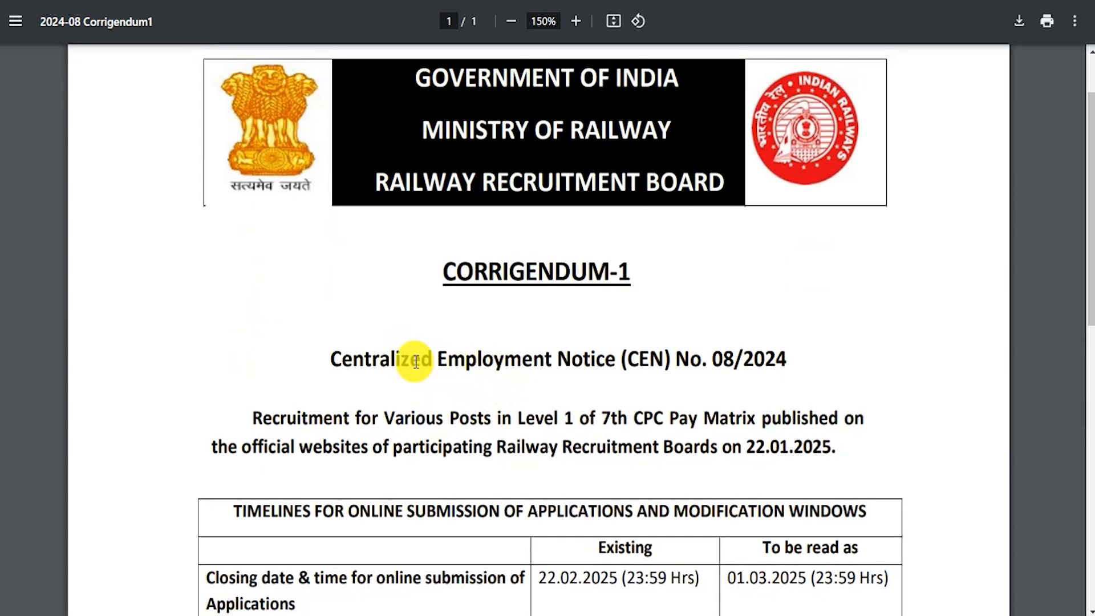
left_click_drag(410, 359, 613, 357)
scroll(606, 357, "down", 4)
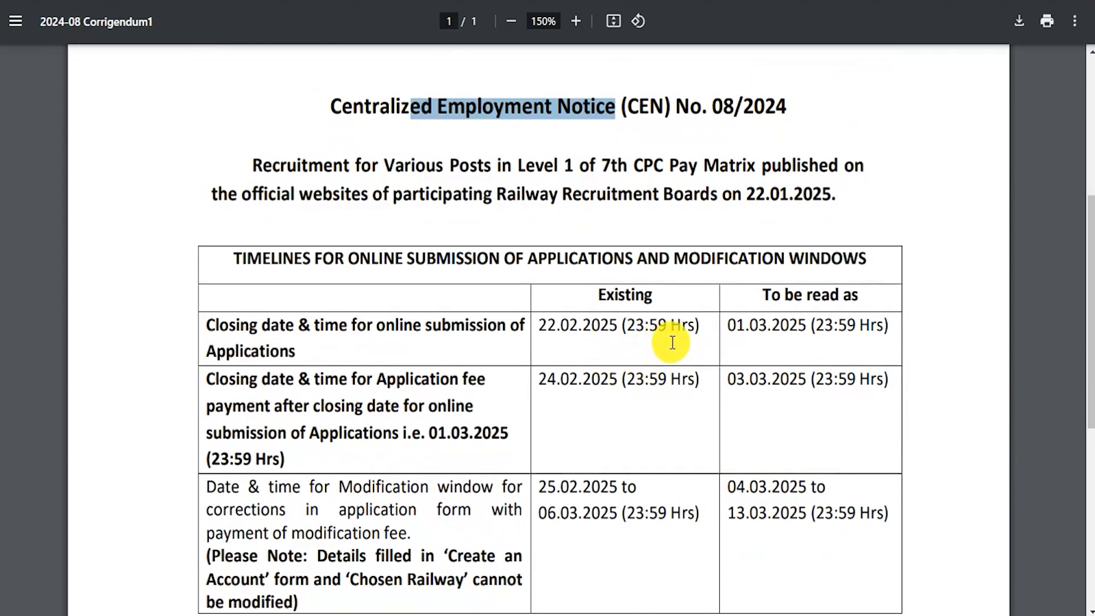
left_click_drag(728, 325, 800, 326)
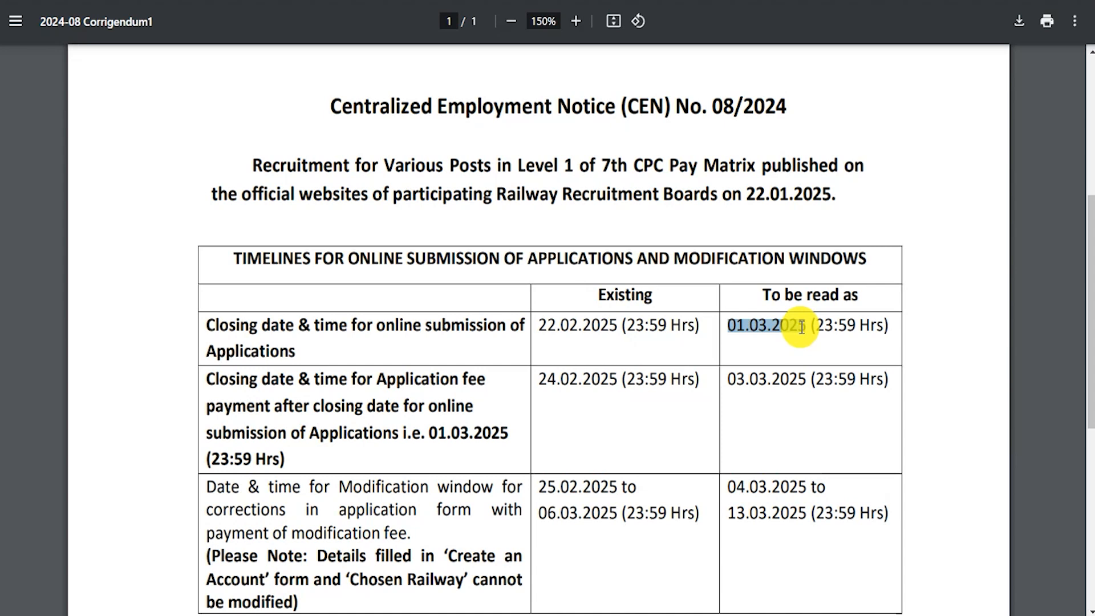
left_click_drag(800, 327, 880, 327)
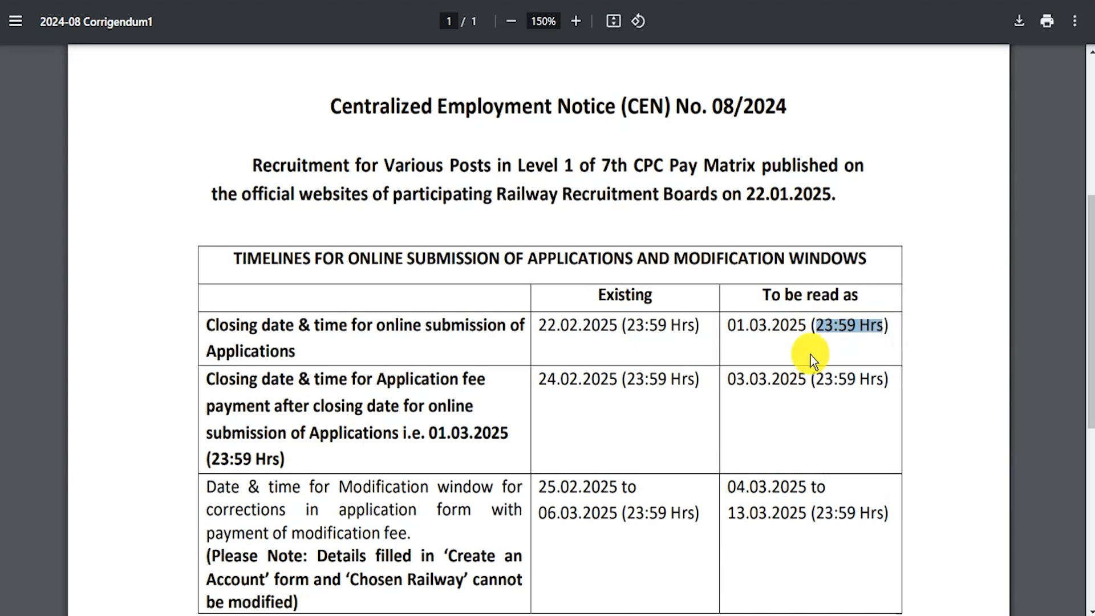
Highlight the modification window, fee date 03.03.2025, and the Official Notification Pdf link
scroll(764, 368, "down", 4)
left_click_drag(325, 256, 381, 257)
scroll(490, 284, "up", 4)
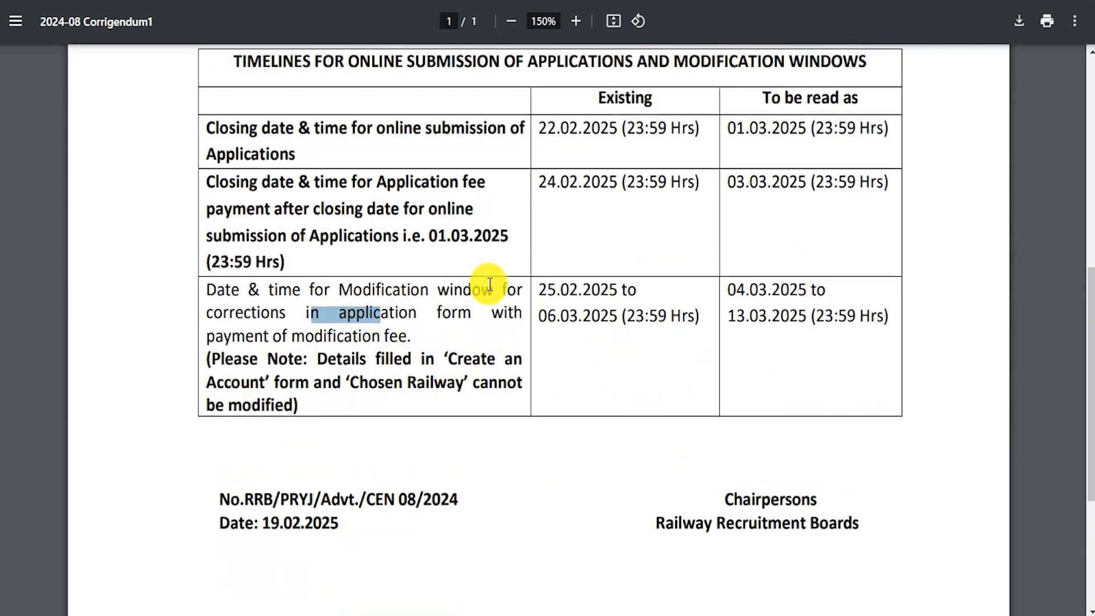
left_click_drag(728, 378, 806, 376)
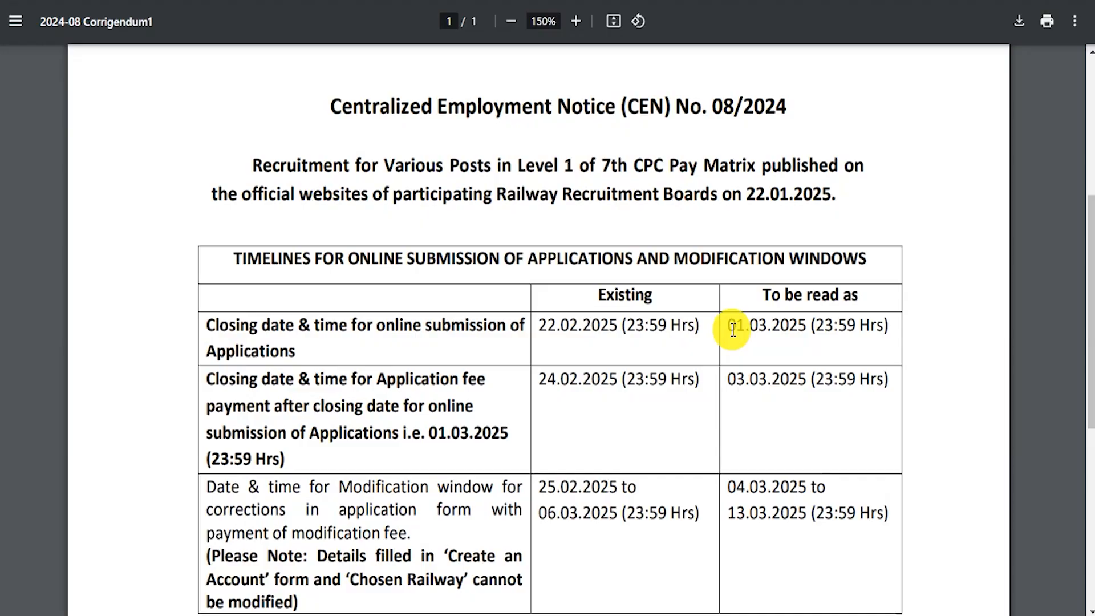
left_click_drag(731, 328, 805, 326)
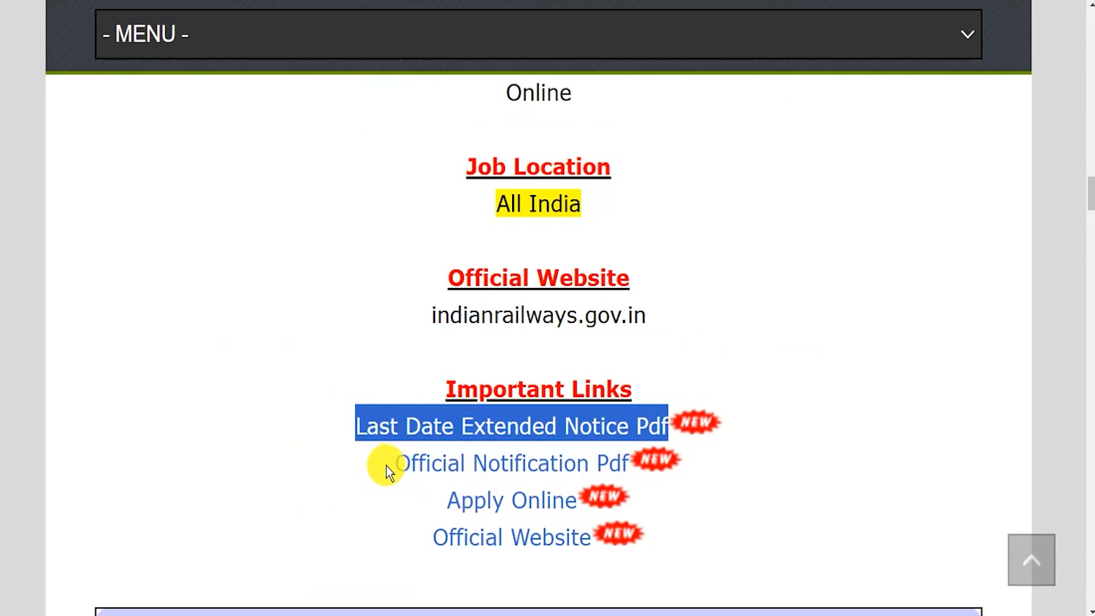
left_click_drag(388, 463, 633, 460)
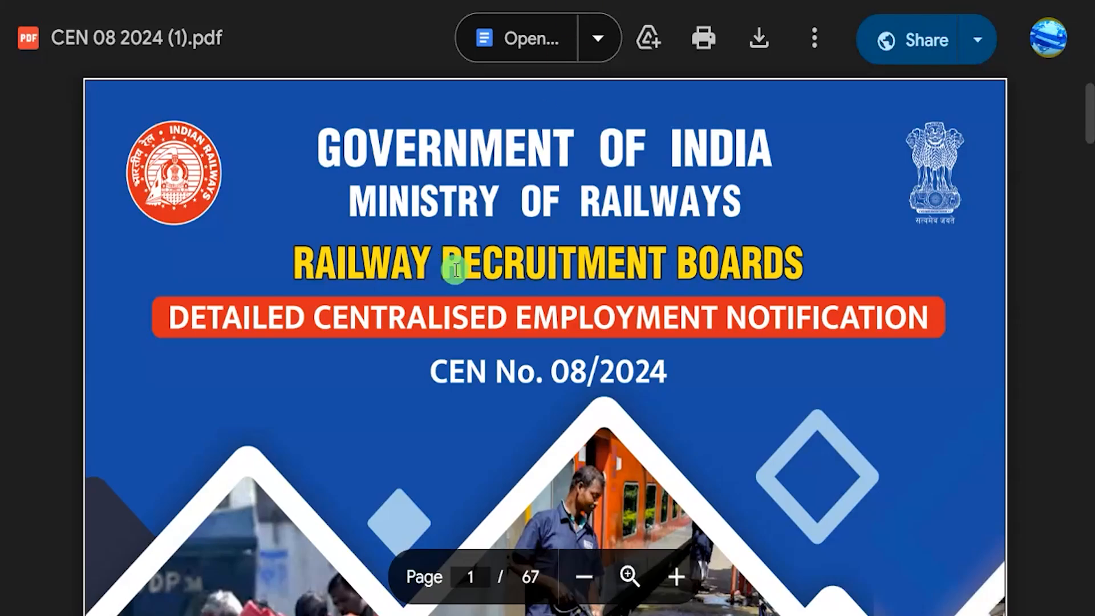
Highlight 32438 total vacancies, 18000 initial pay and the 18-36 Years age limit
scroll(453, 264, "down", 10)
scroll(501, 414, "down", 10)
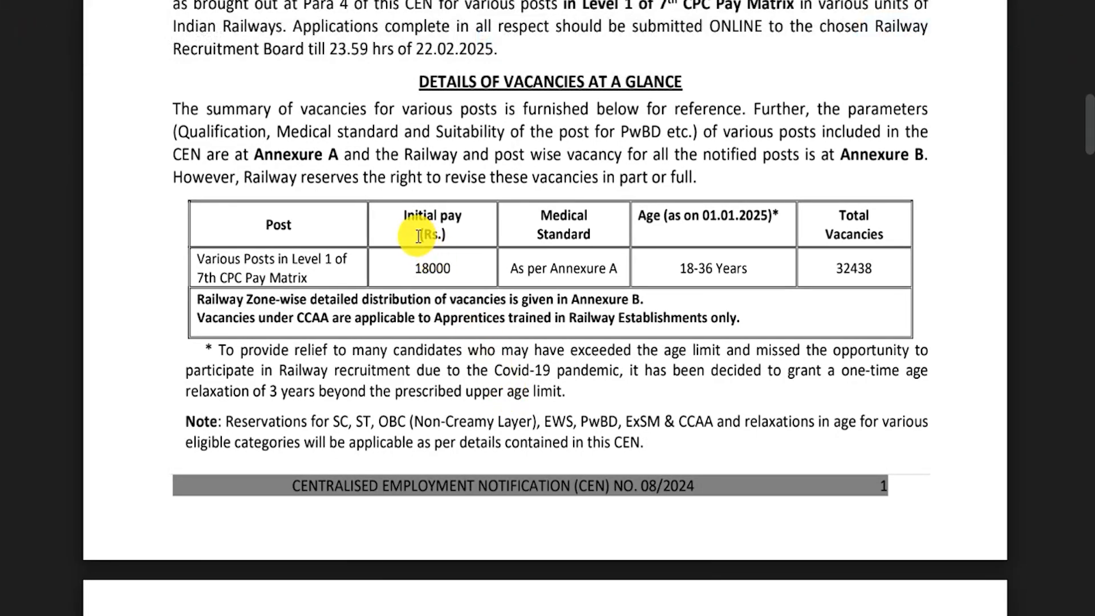
left_click_drag(833, 268, 869, 270)
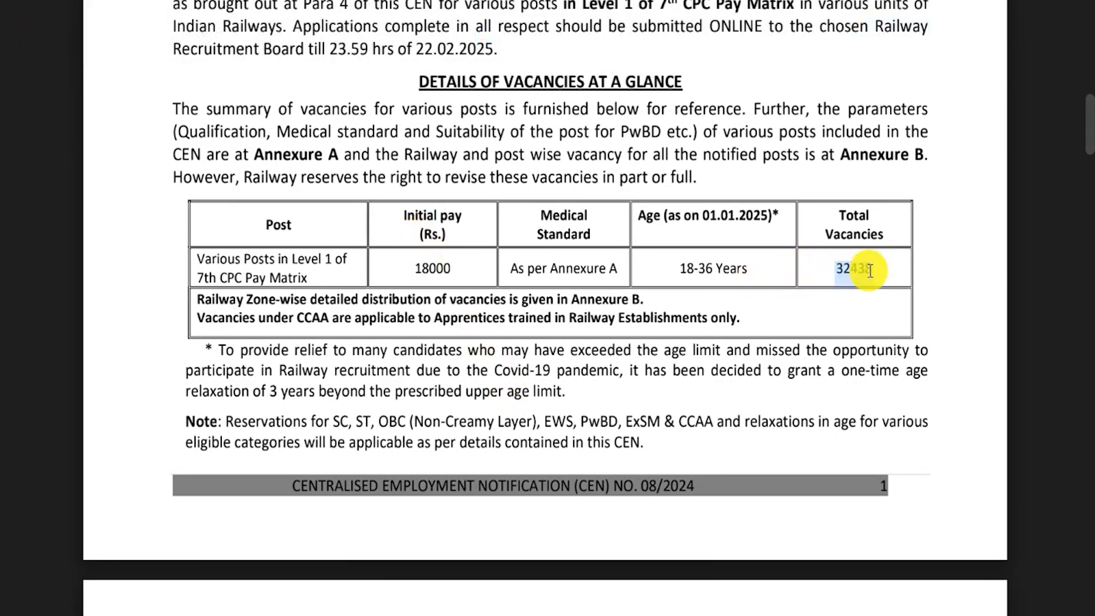
double_click(420, 266)
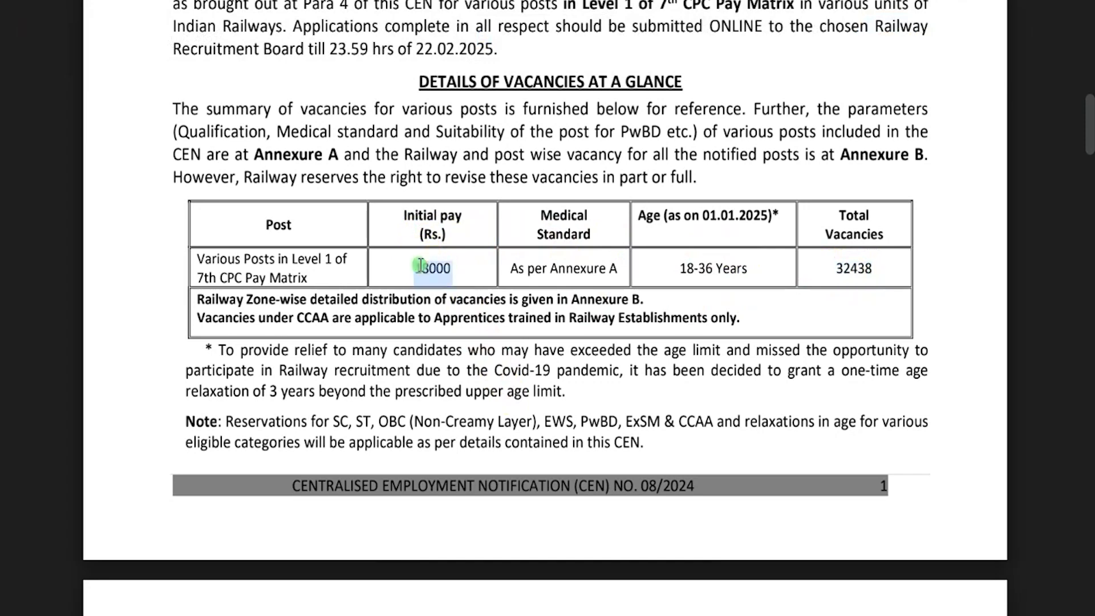
left_click_drag(678, 268, 747, 271)
Scroll through the registration instructions and highlight the Apply Online link
scroll(567, 375, "down", 10)
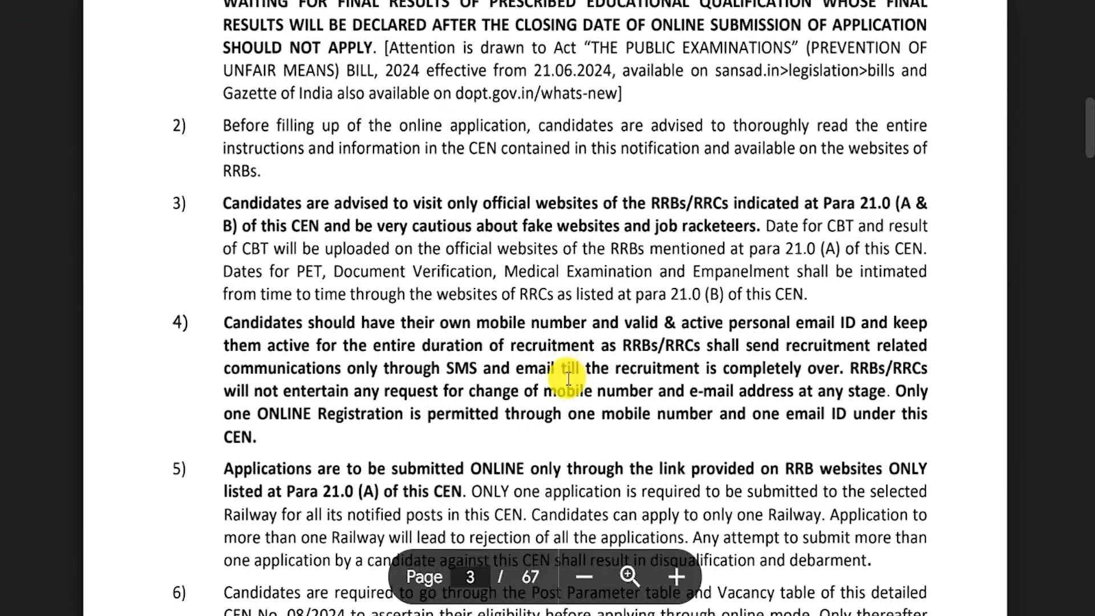
scroll(568, 376, "down", 15)
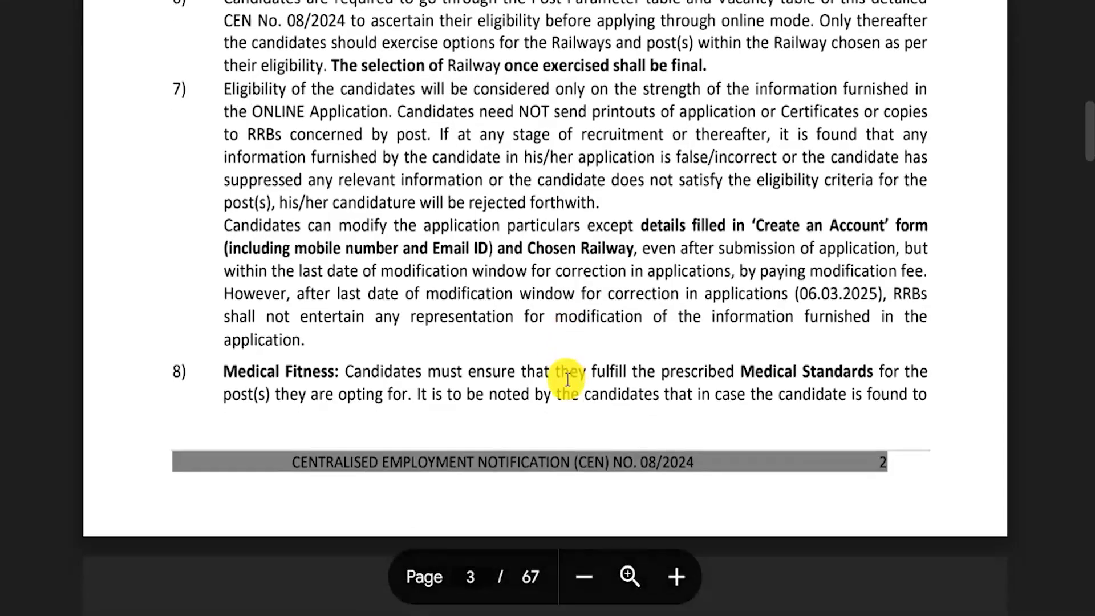
scroll(567, 380, "up", 15)
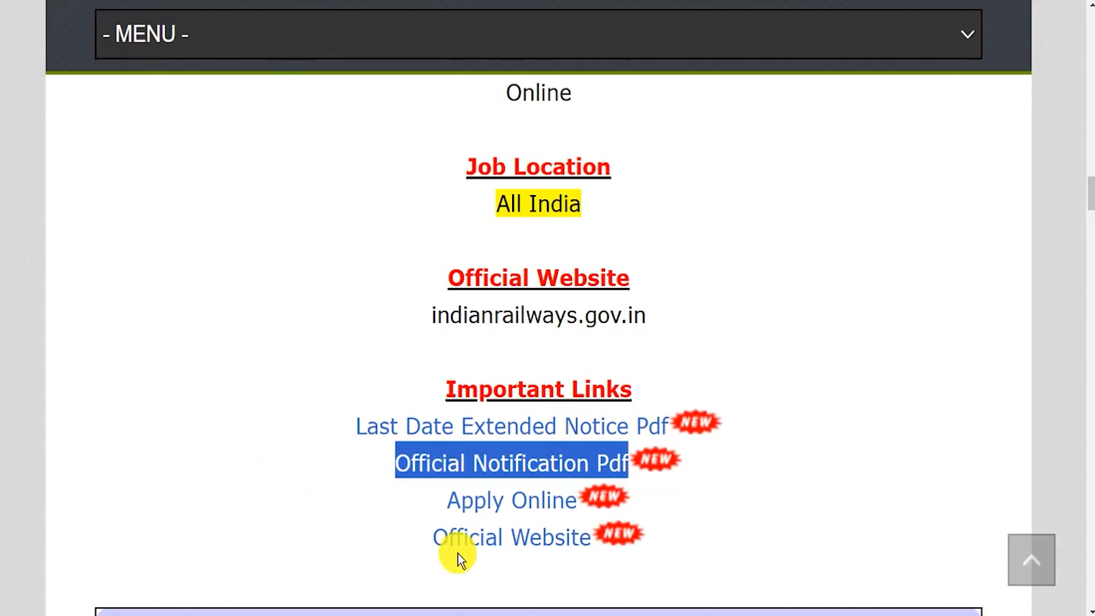
left_click_drag(438, 505, 576, 502)
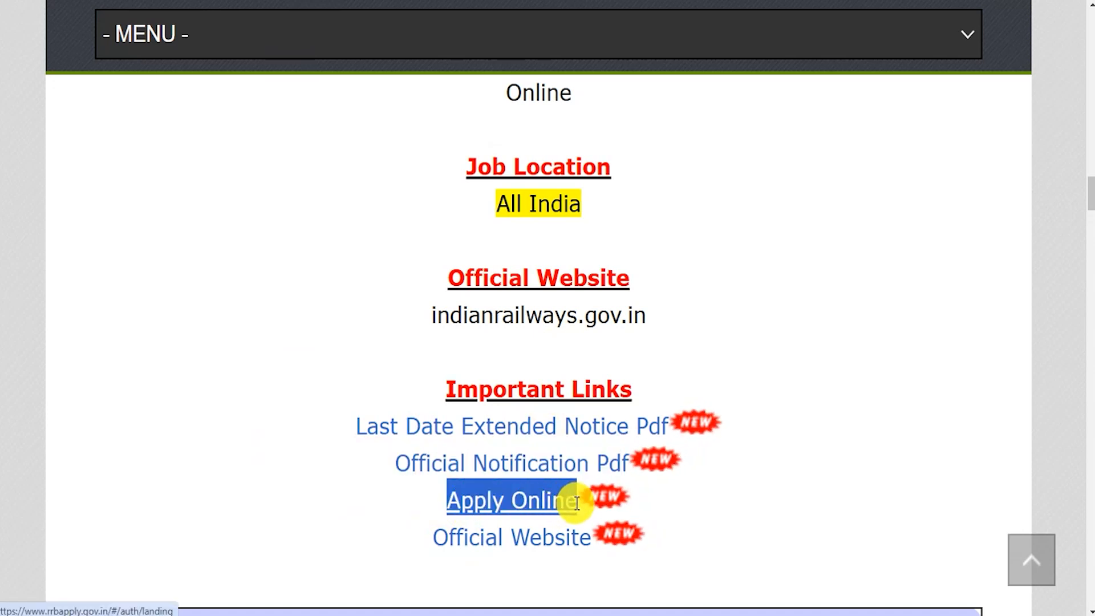
Follow Apply Online to rrbapply.gov.in, then choose Apply and Already Have An Account?
left_click(534, 504)
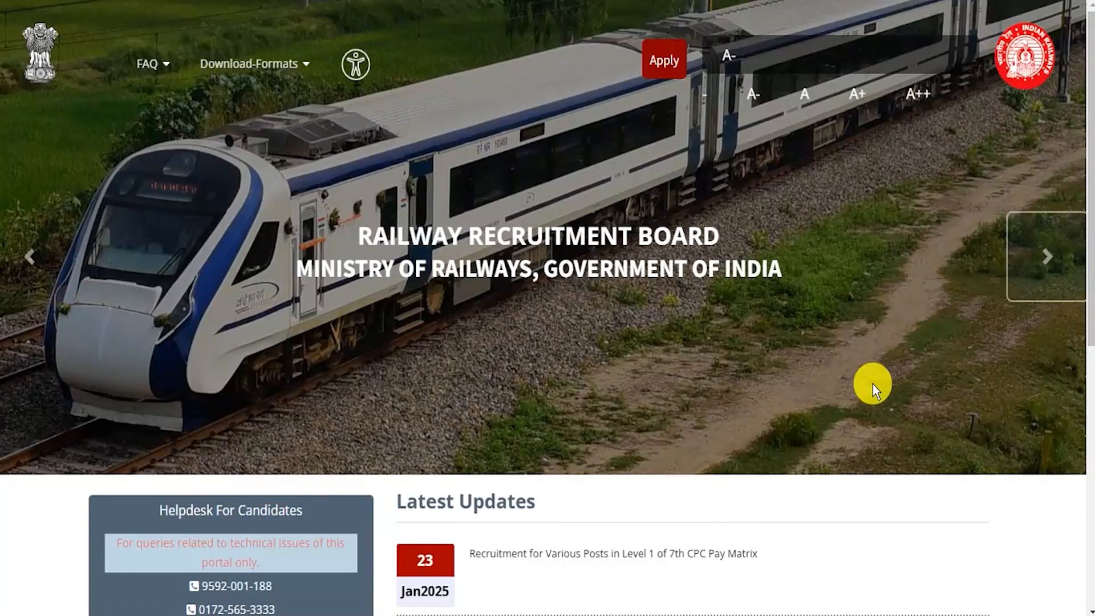
left_click(715, 323)
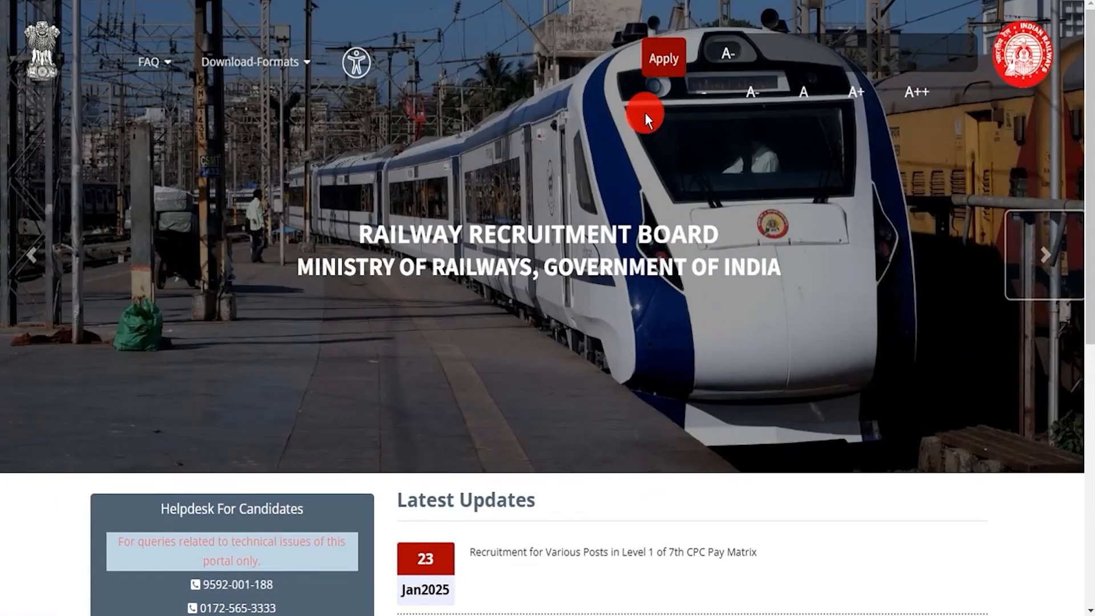
left_click(661, 60)
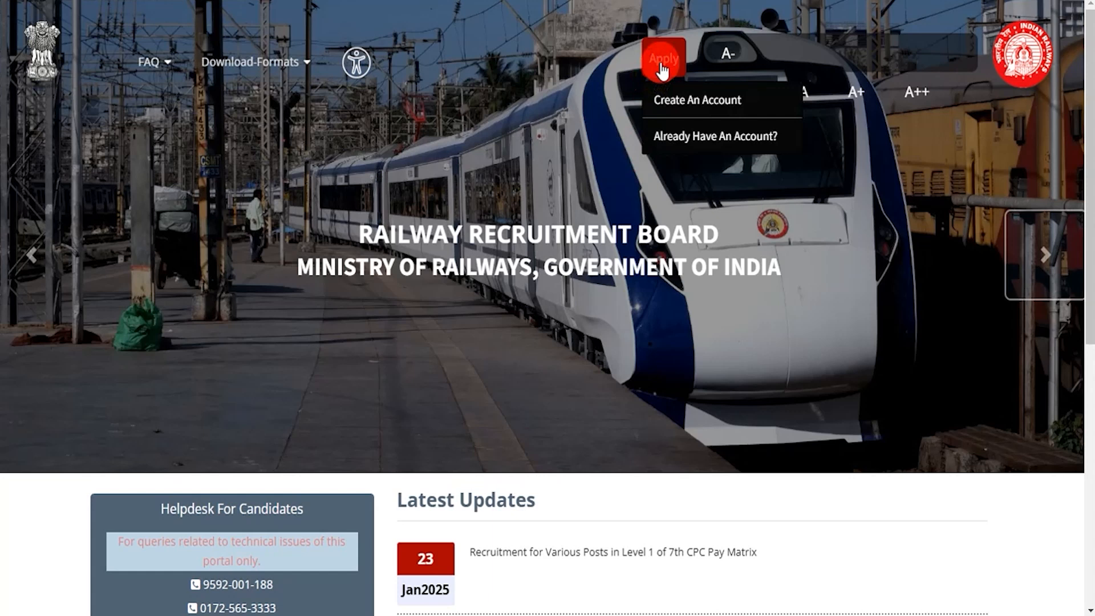
left_click(675, 140)
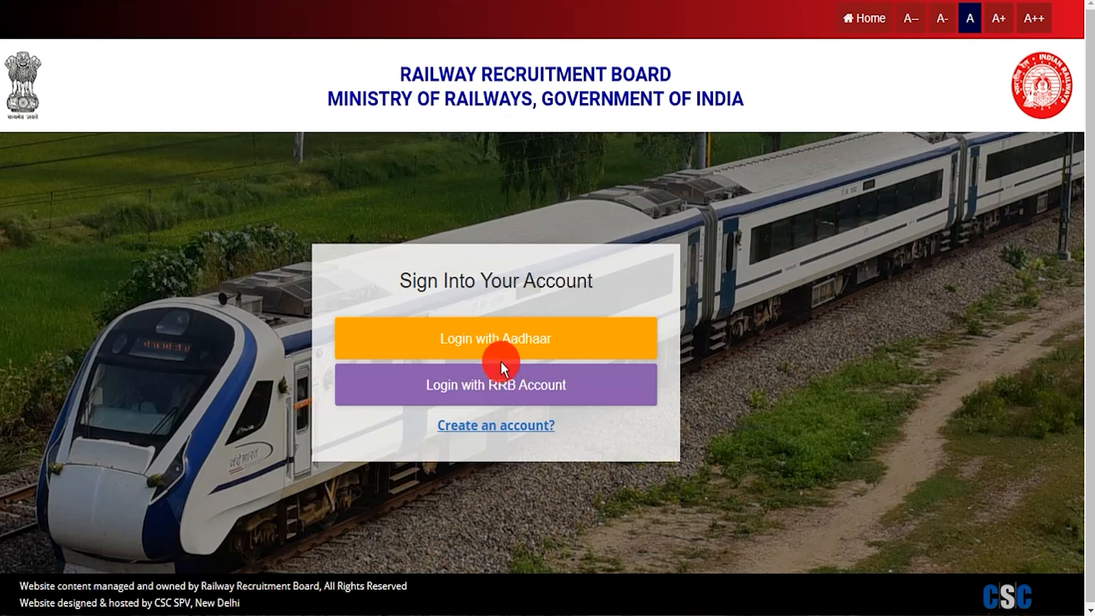
left_click(485, 342)
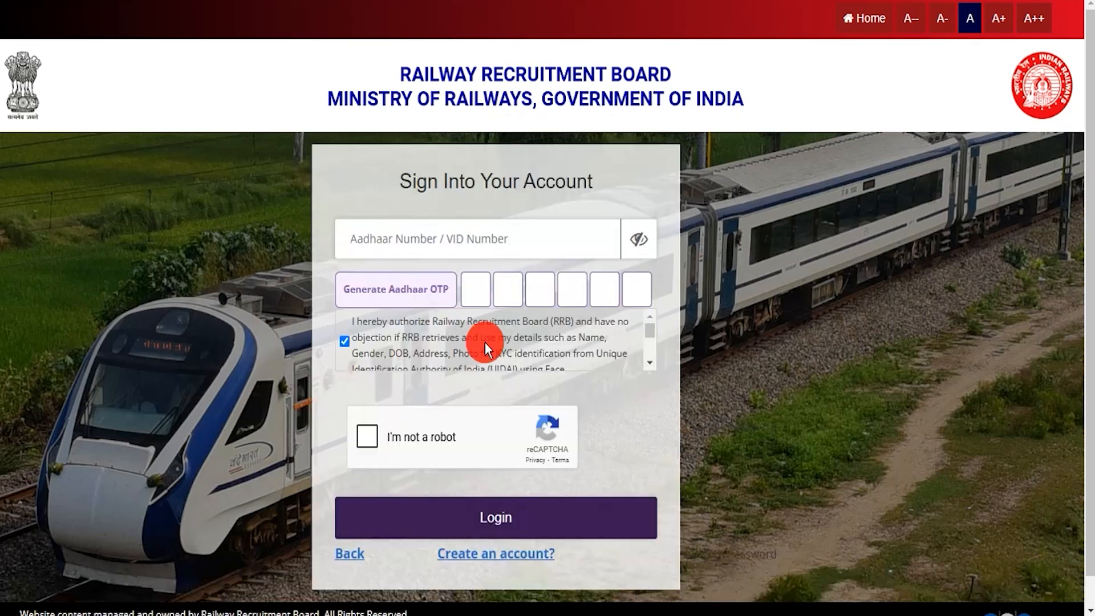
left_click(438, 238)
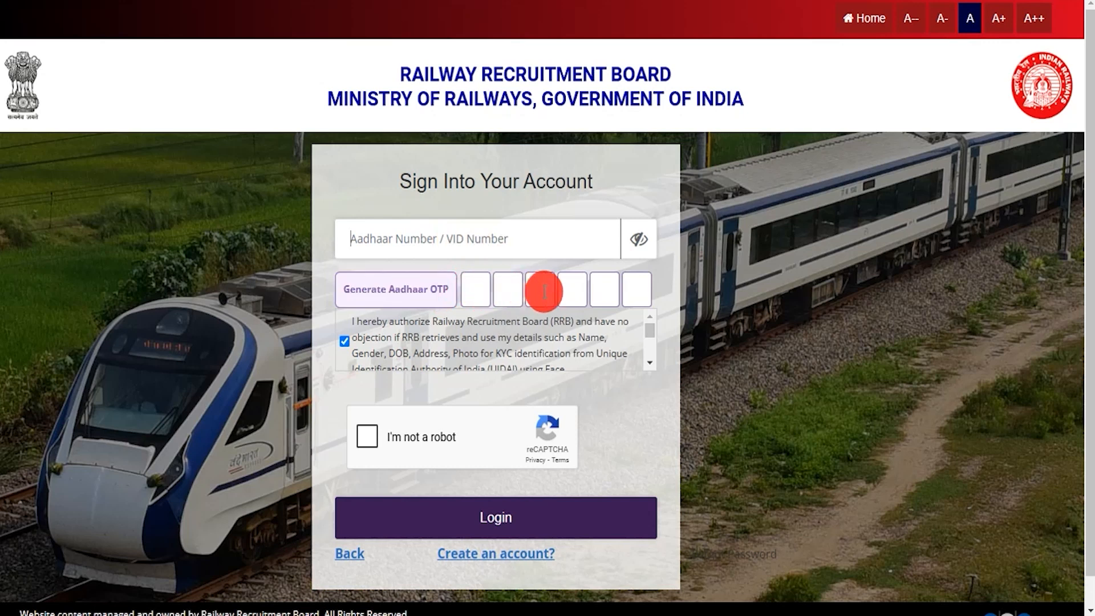
scroll(563, 342, "down", 3)
scroll(564, 342, "up", 3)
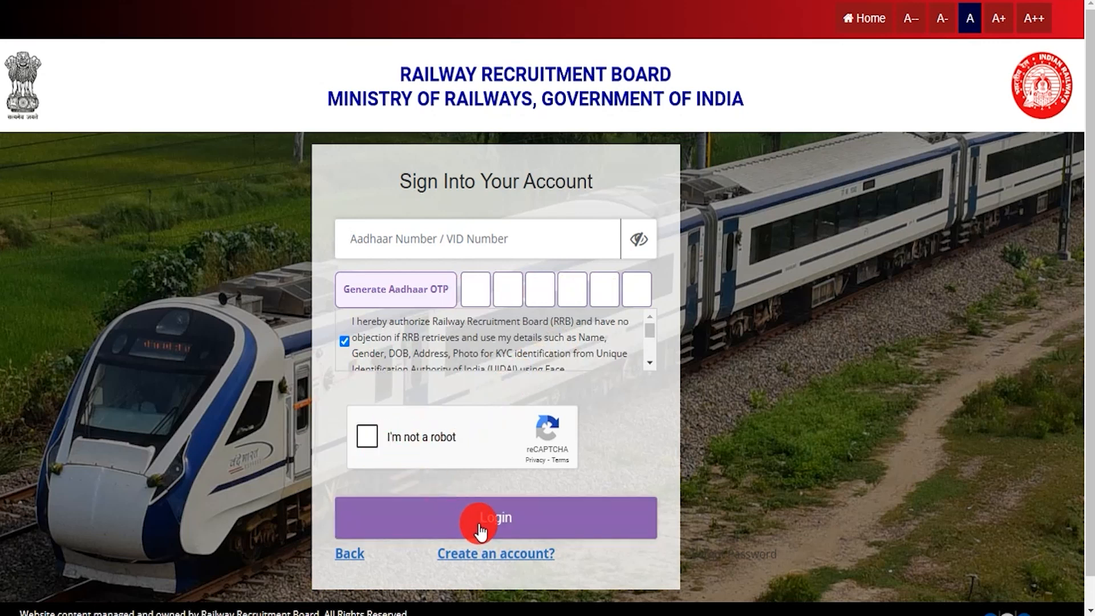
left_click(357, 553)
left_click(481, 416)
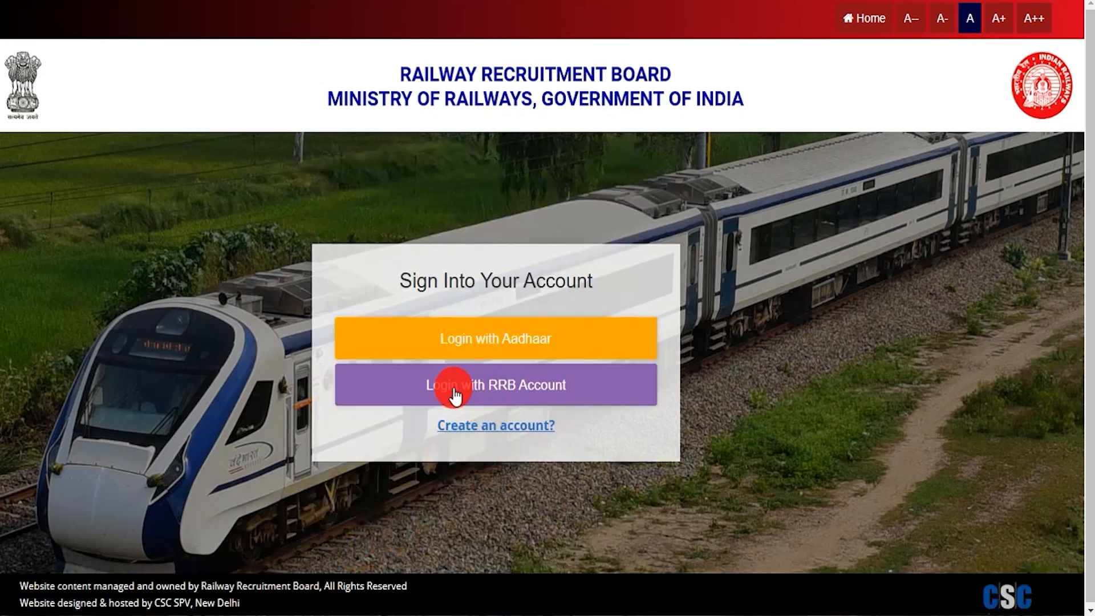
left_click(504, 389)
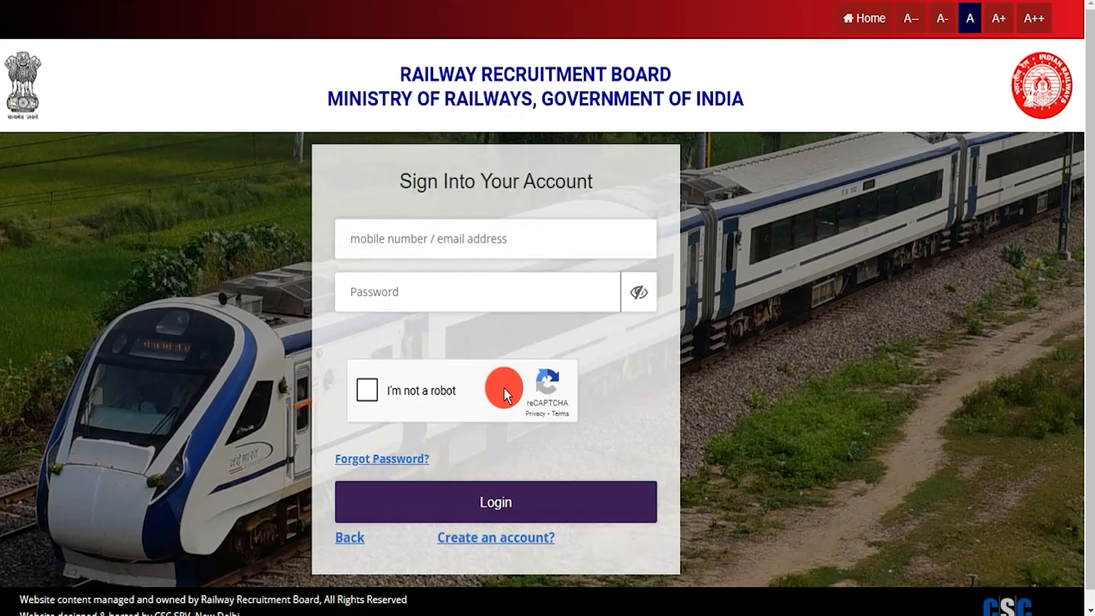
left_click(420, 239)
mouse_move(420, 239)
left_mouse_down()
mouse_move(467, 239)
mouse_move(473, 260)
mouse_move(400, 292)
left_mouse_up()
left_click(400, 292)
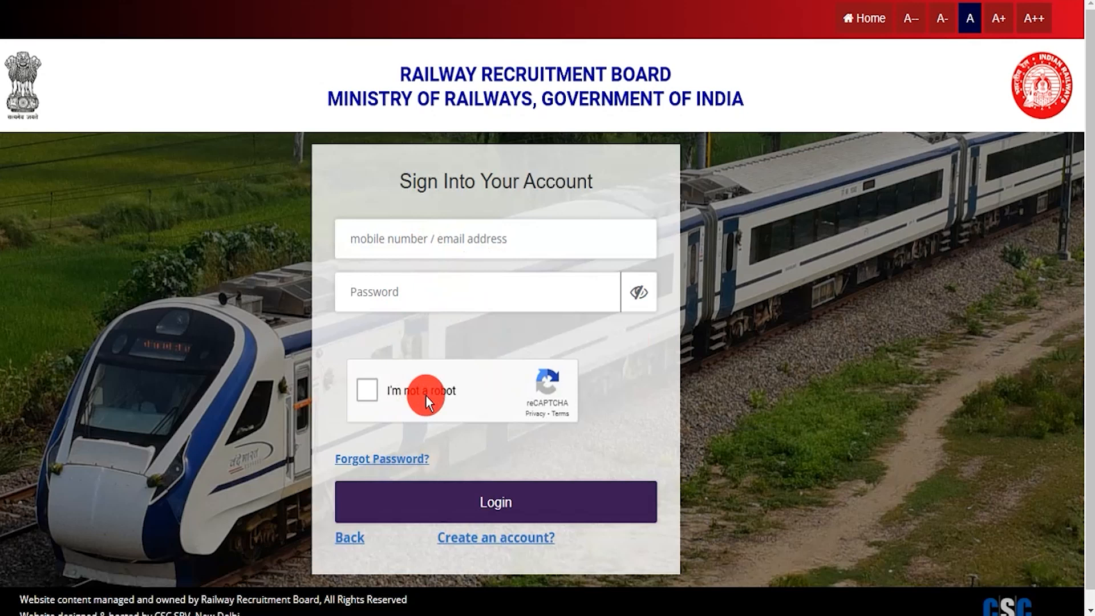
left_click(487, 506)
left_click_drag(452, 286, 636, 289)
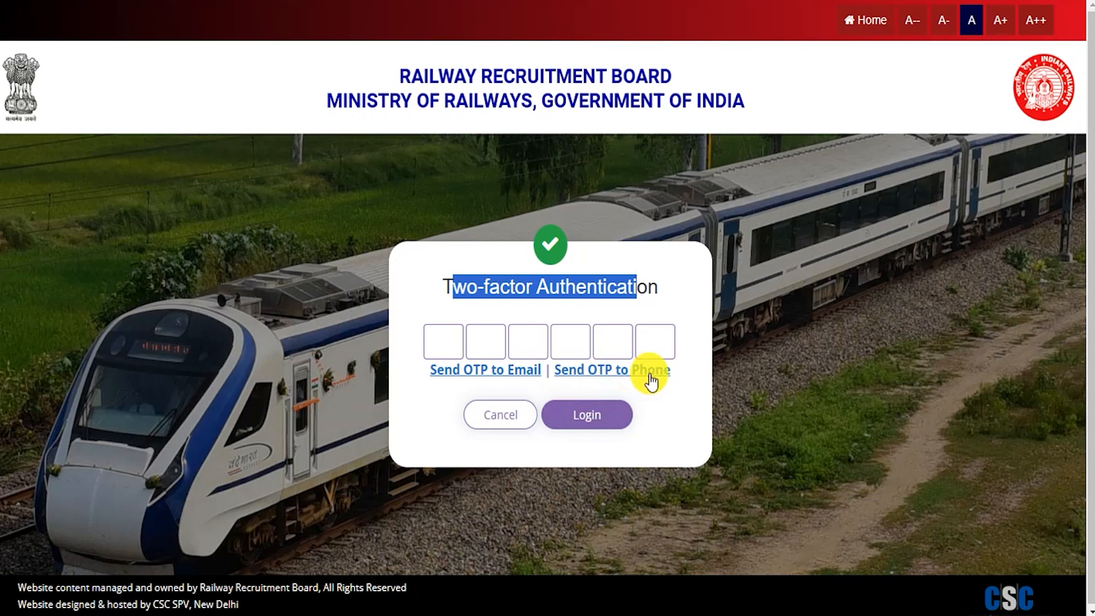
left_click(443, 341)
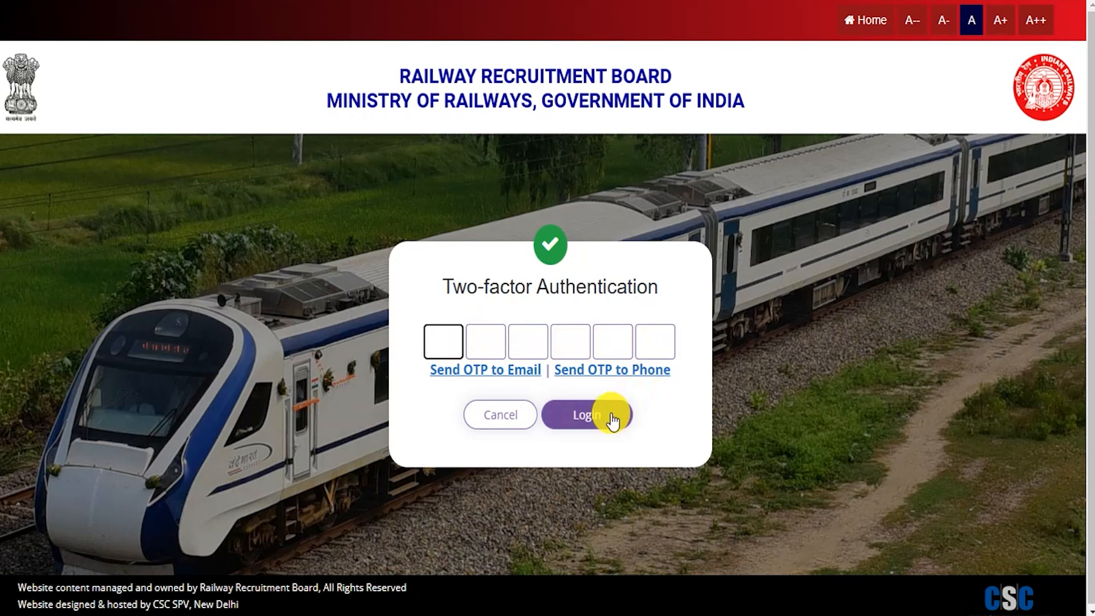
left_click(488, 504)
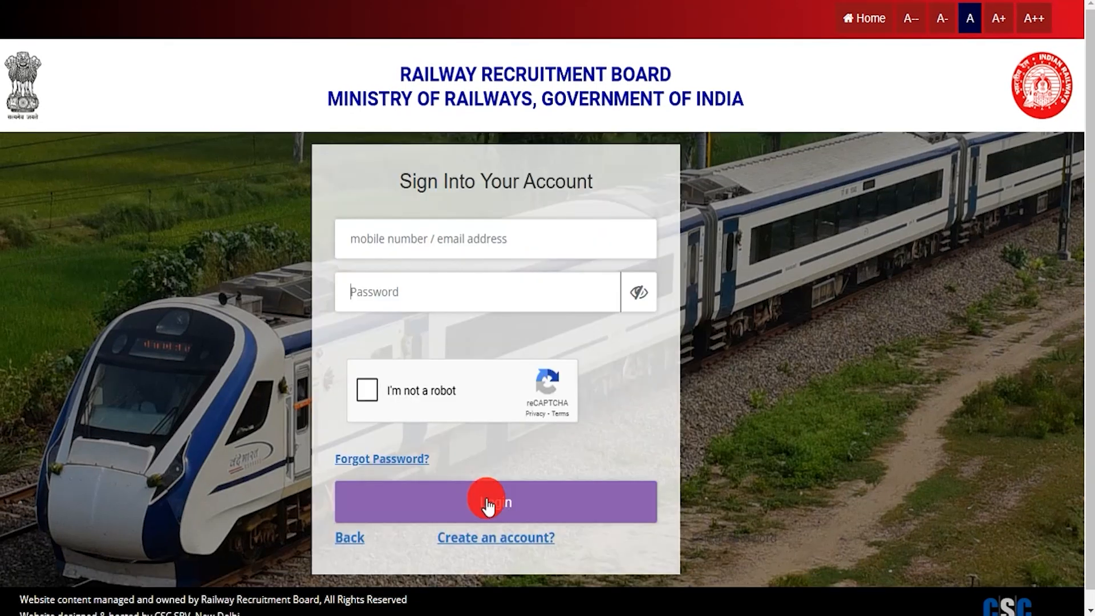
left_click(353, 535)
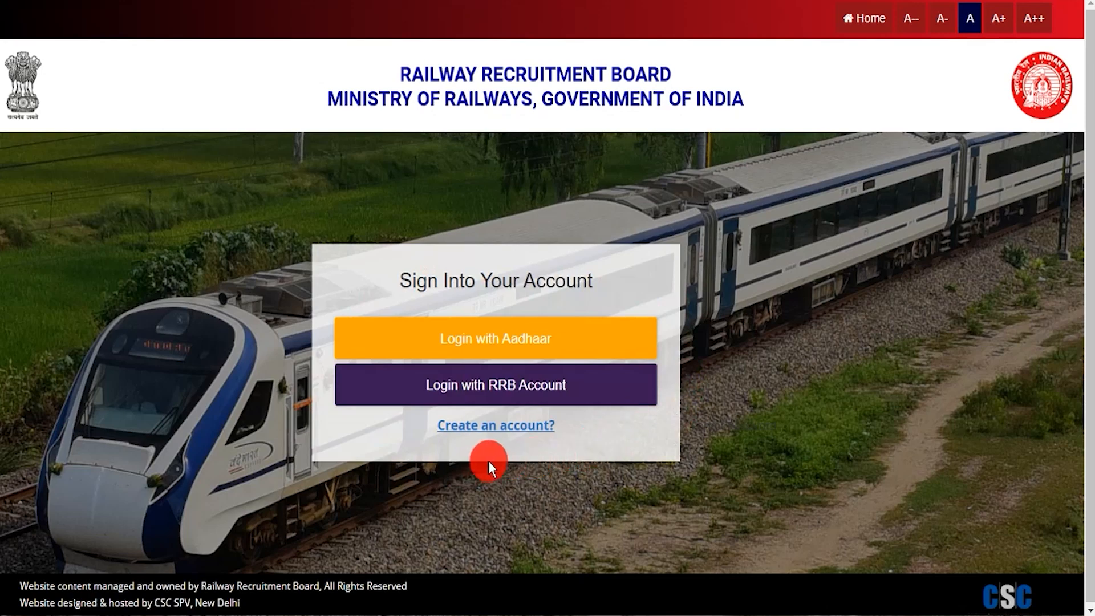
Open the account registration form, dismiss the 2024-accounts note, and set nationality to India
left_click(496, 425)
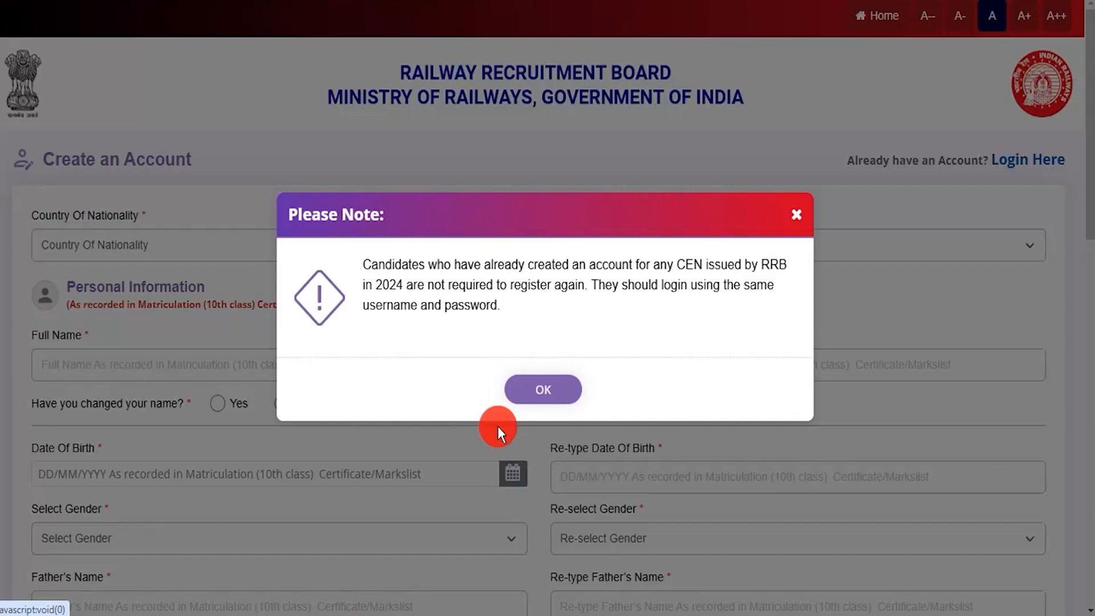
left_click(528, 387)
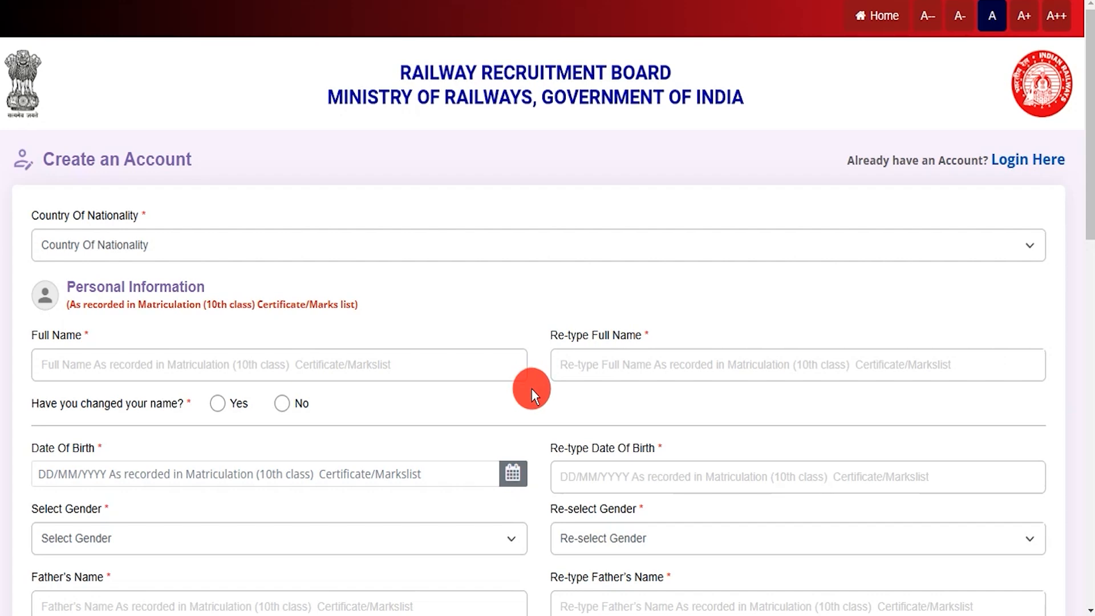
left_click(281, 244)
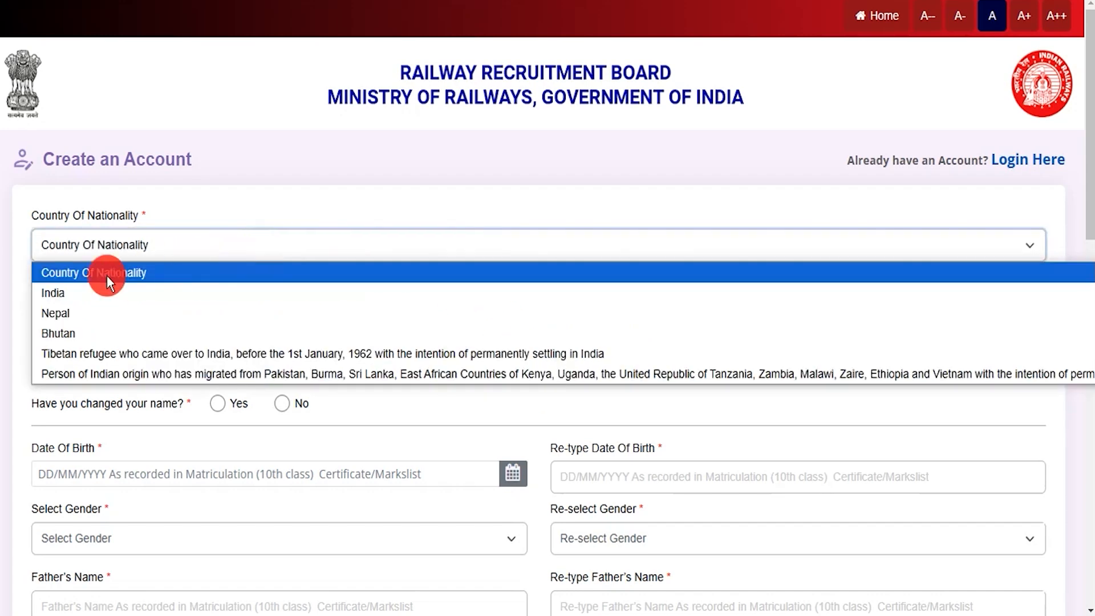
left_click(71, 293)
left_click(99, 356)
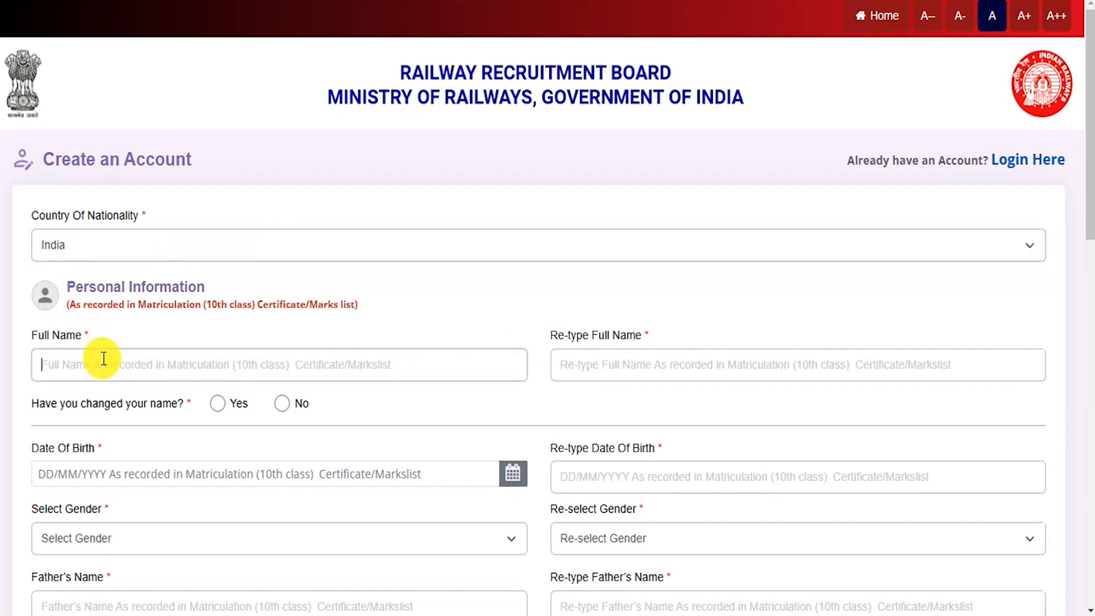
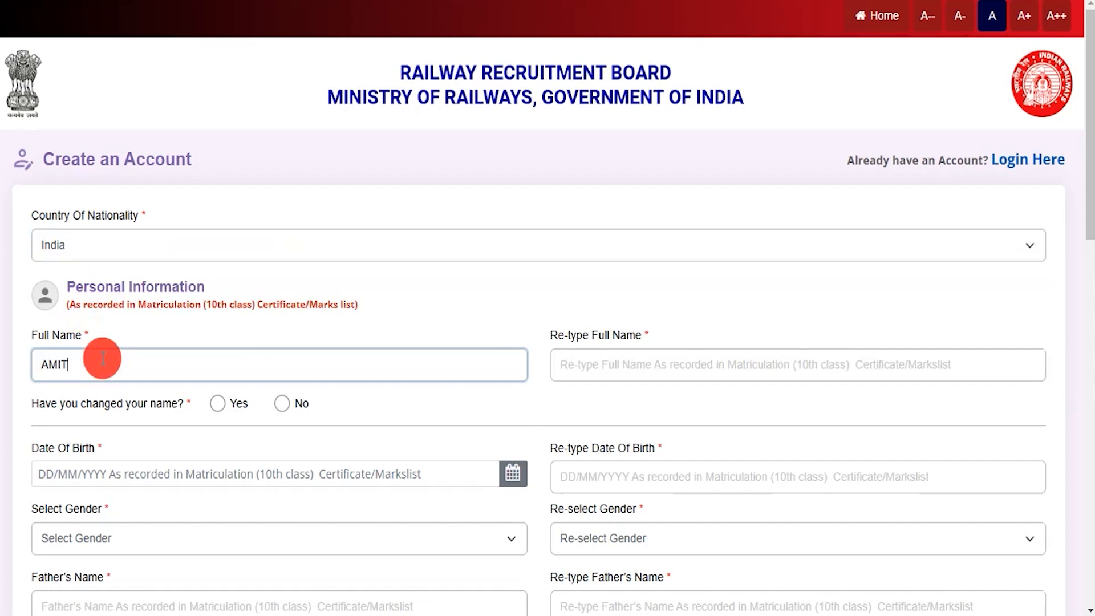
left_click(587, 372)
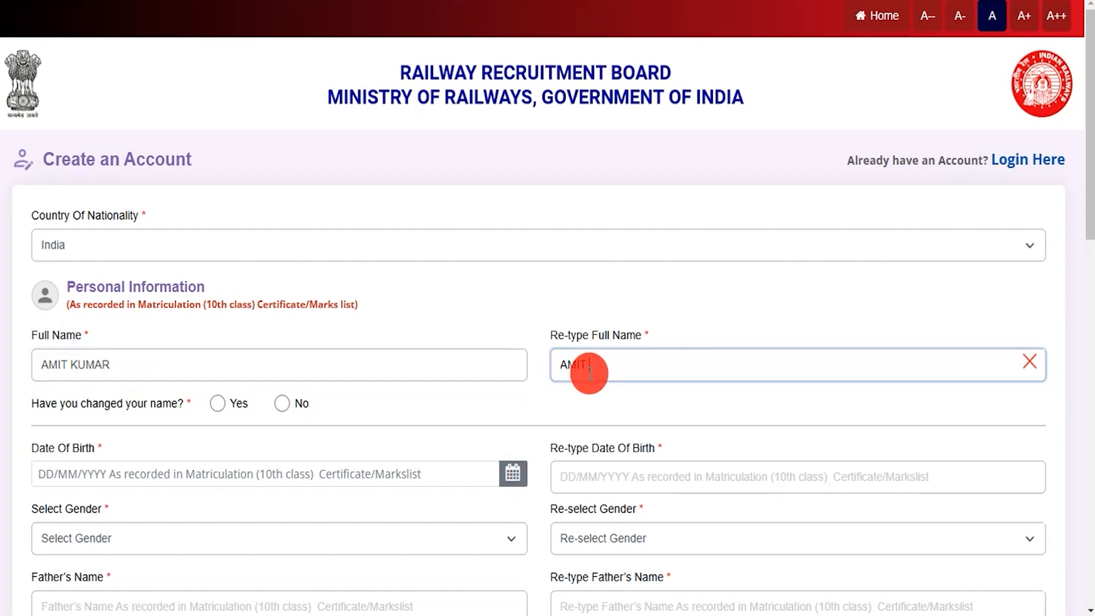
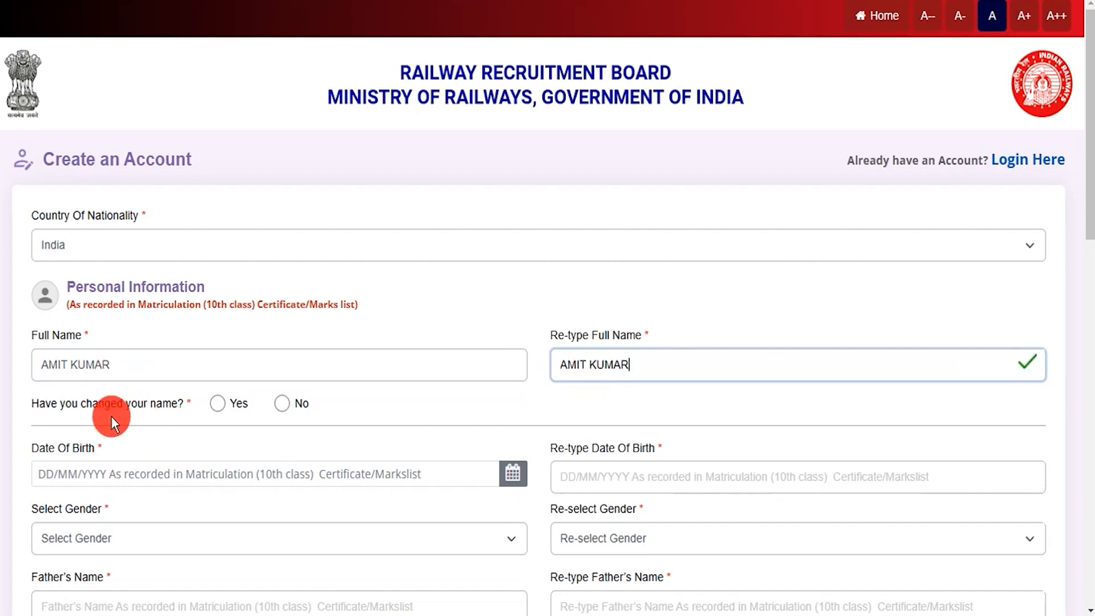
Preview the changed-name fields, then answer No to the name-change question
left_click_drag(40, 406, 58, 404)
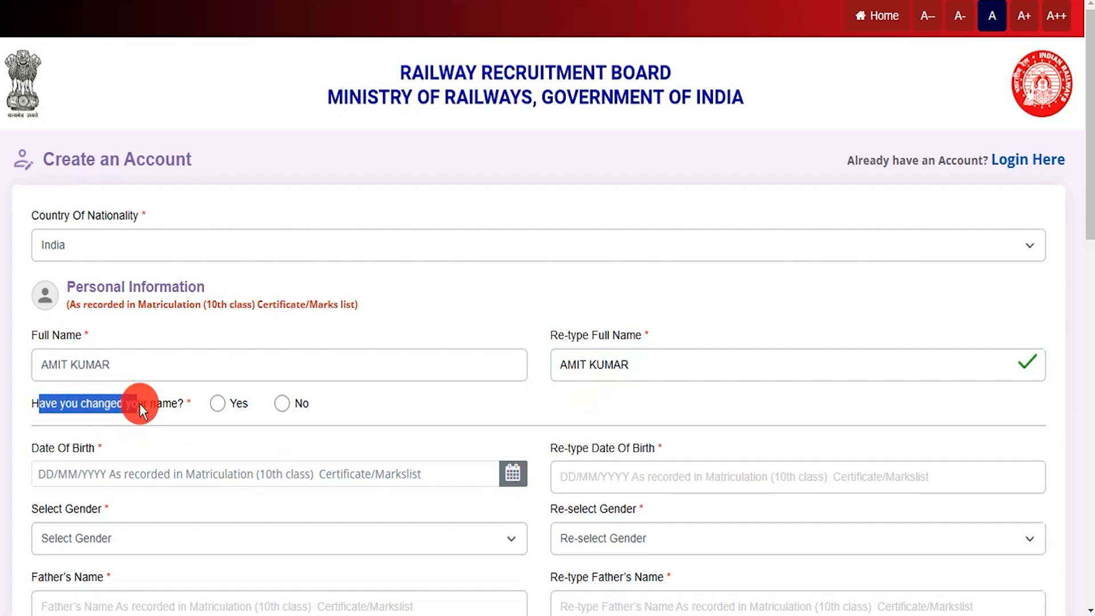
left_click(217, 404)
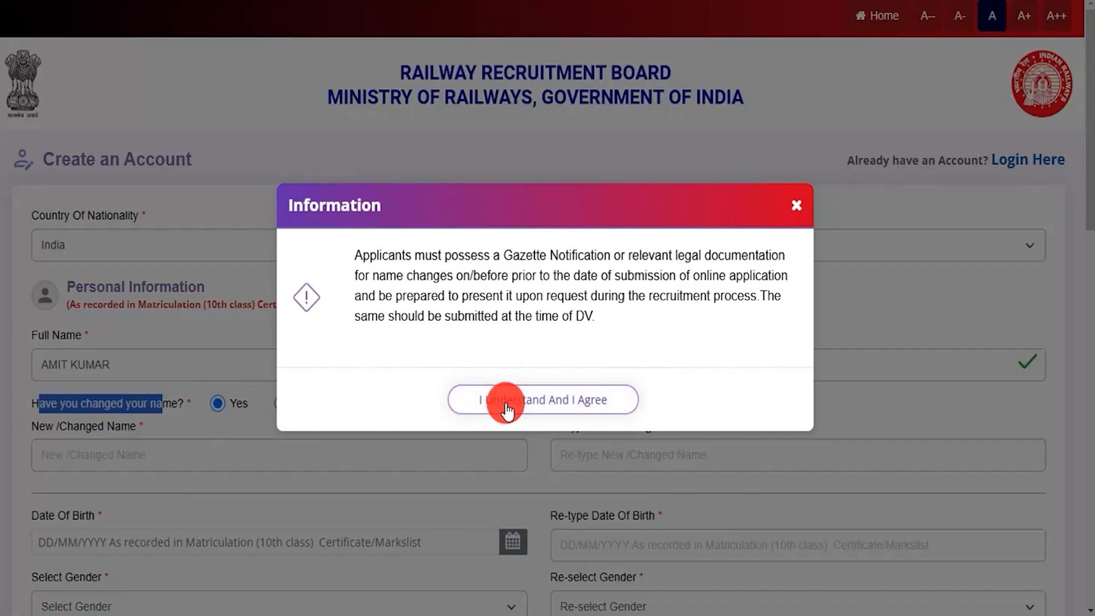
left_click(507, 409)
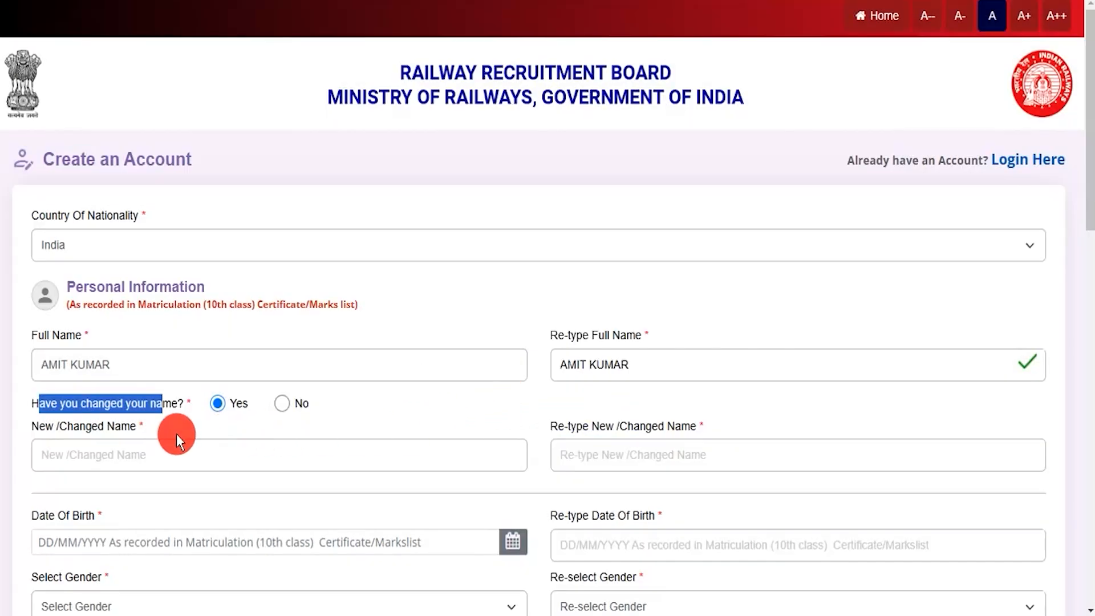
left_click_drag(78, 430, 107, 428)
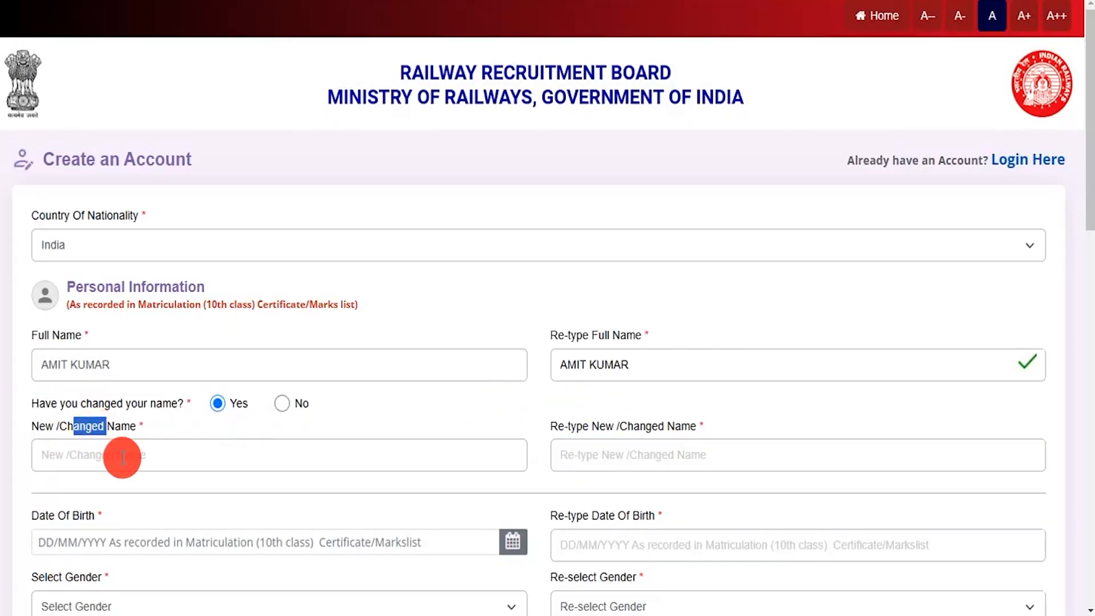
left_click_drag(588, 429, 655, 456)
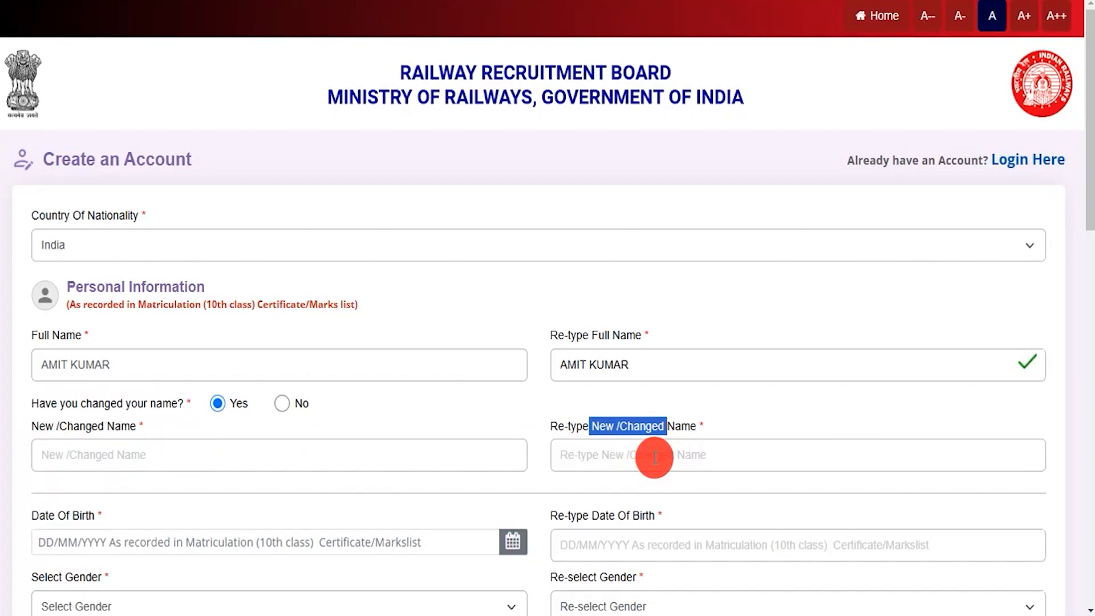
left_click(282, 403)
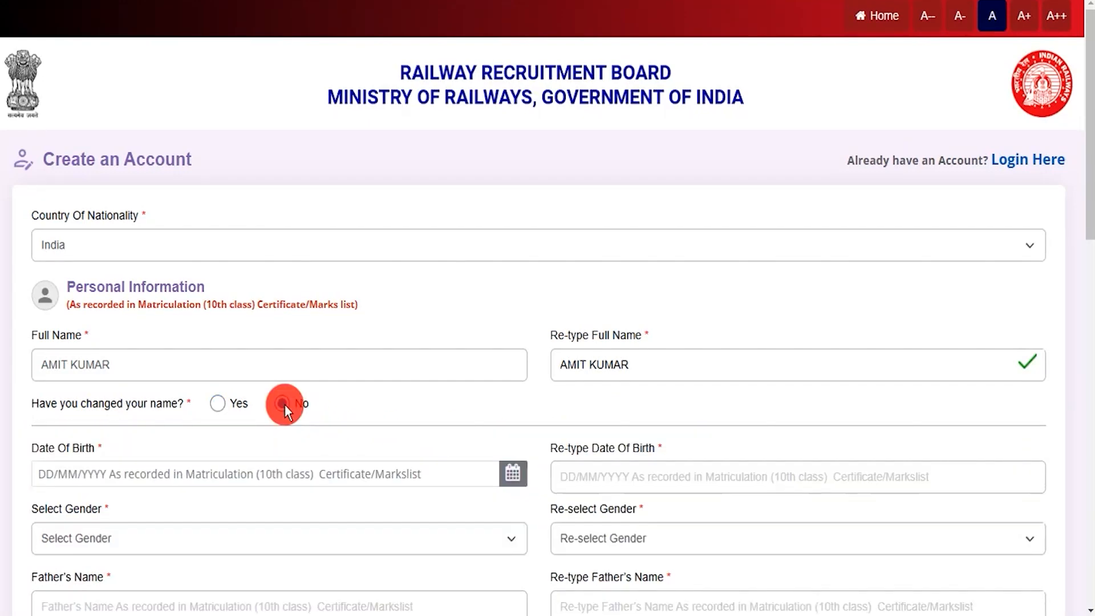
Check the date of birth fields and set gender and re-selected gender to Male
scroll(285, 405, "down", 4)
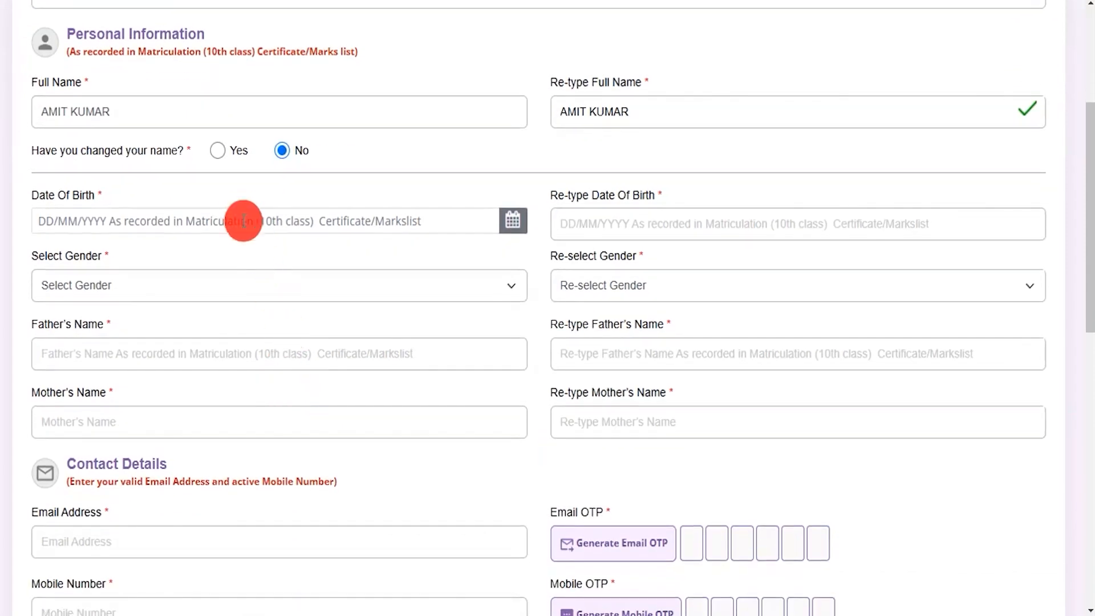
left_click(234, 223)
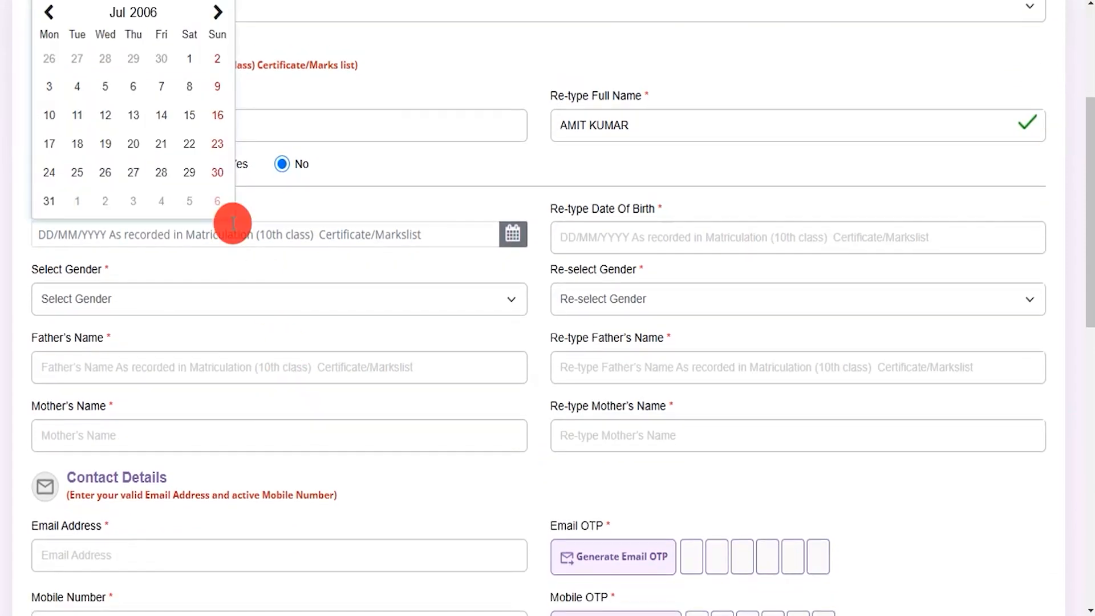
left_click(631, 237)
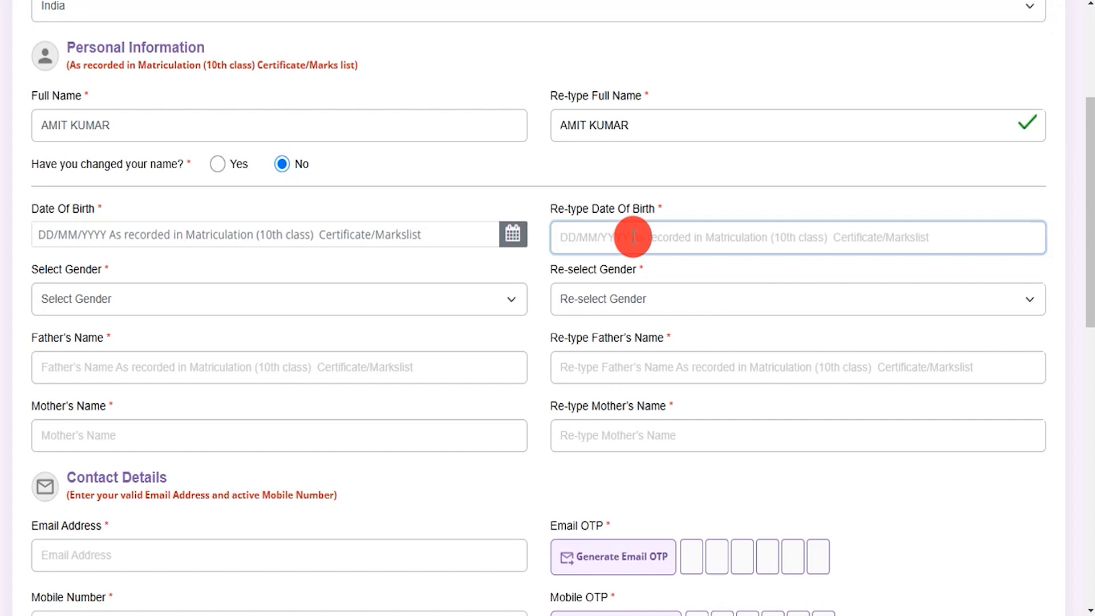
left_click(171, 300)
left_click(107, 348)
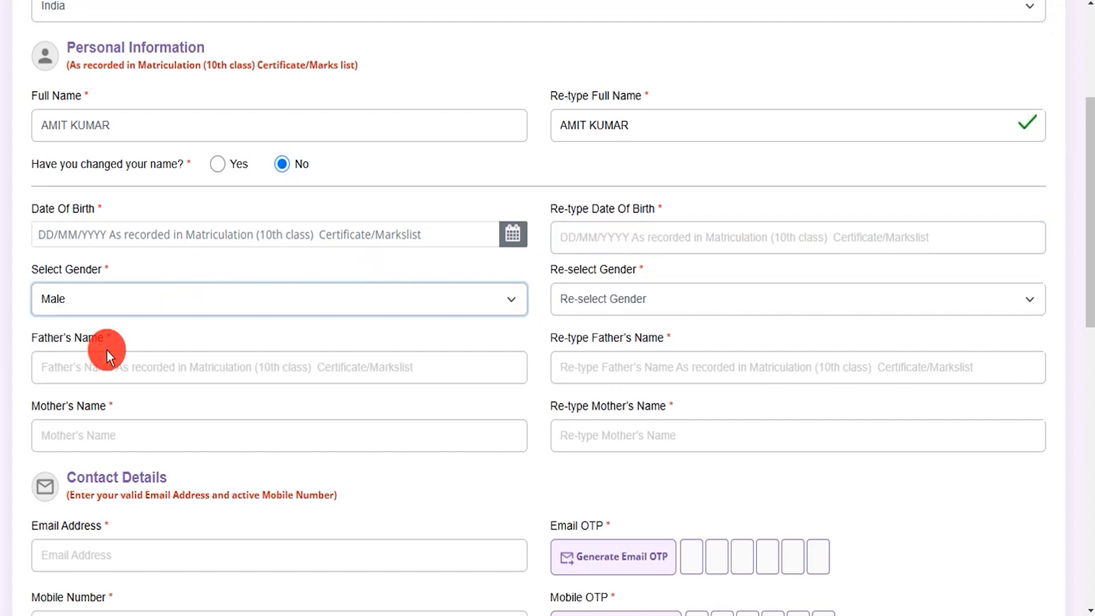
left_click(600, 299)
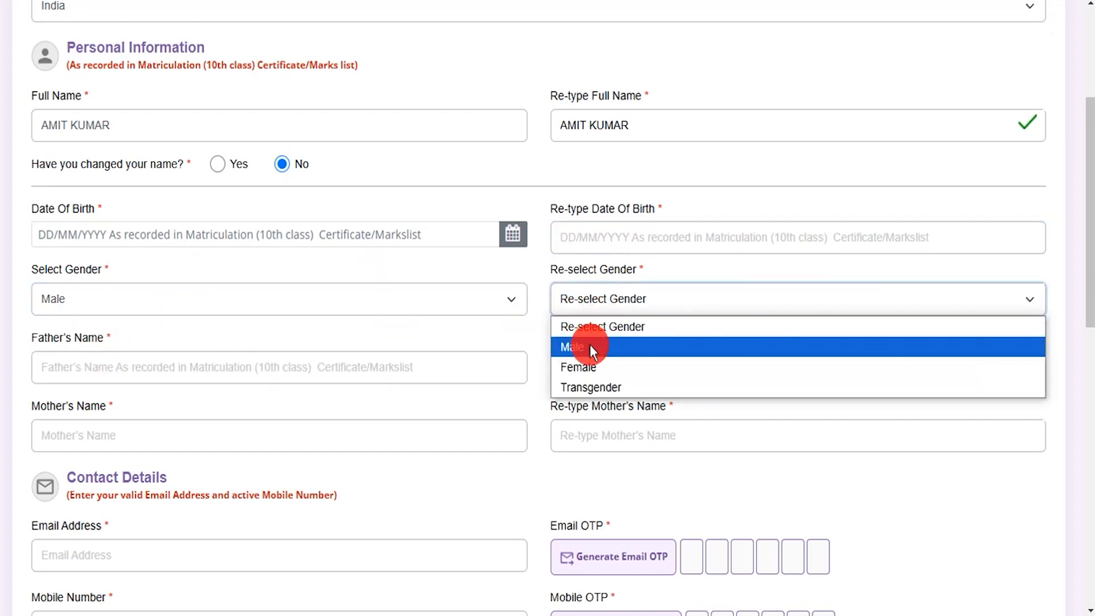
left_click(589, 345)
Enter RAKESH as the father's name and its re-typed confirmation
left_click(124, 371)
type("RAKESH")
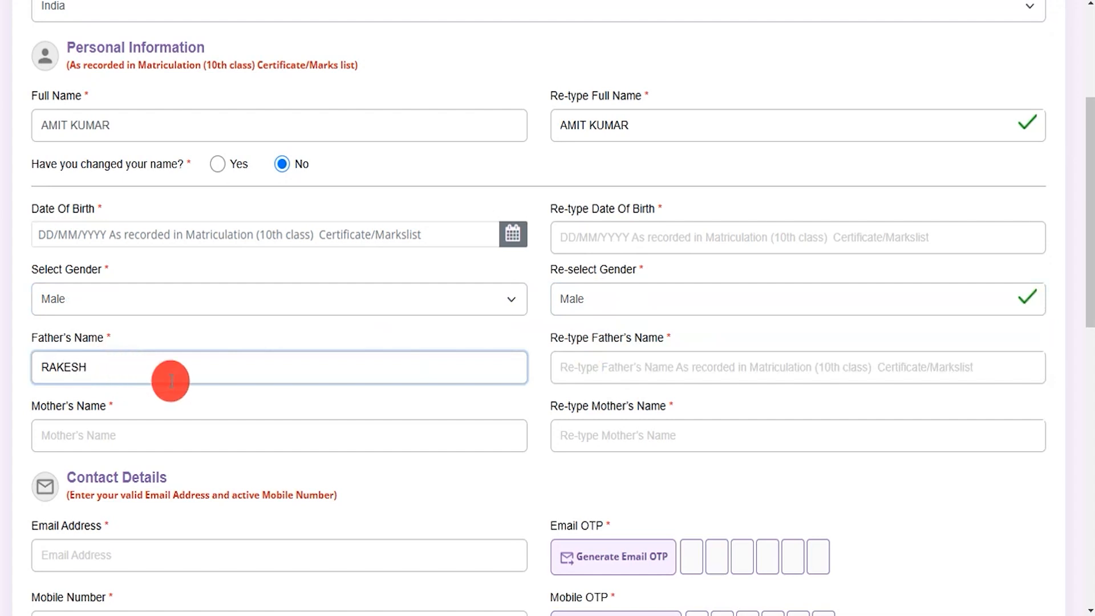
left_click(599, 375)
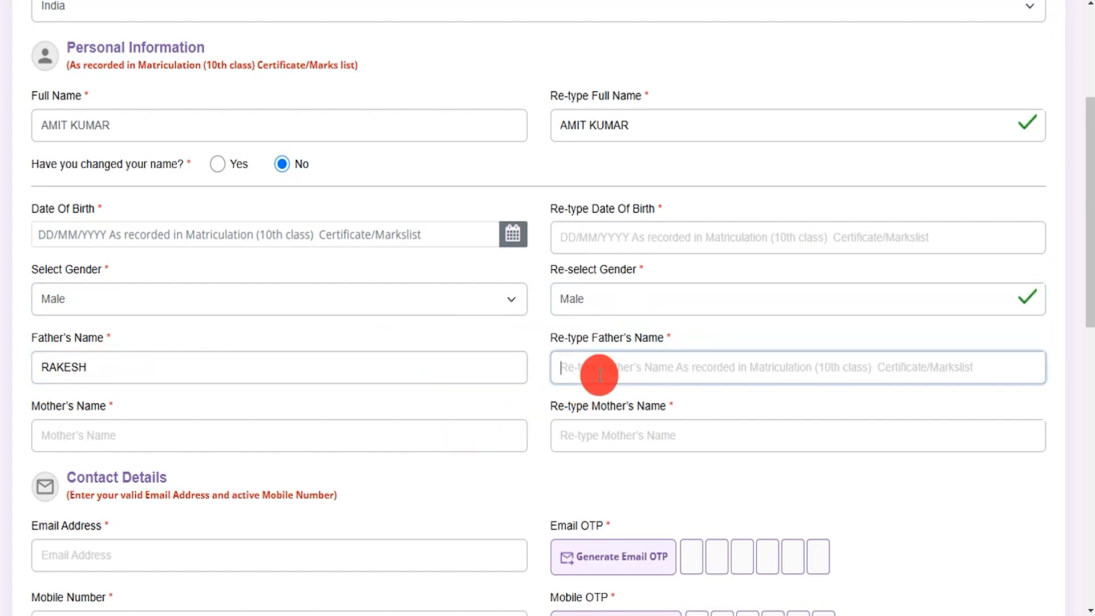
type("RAKESH")
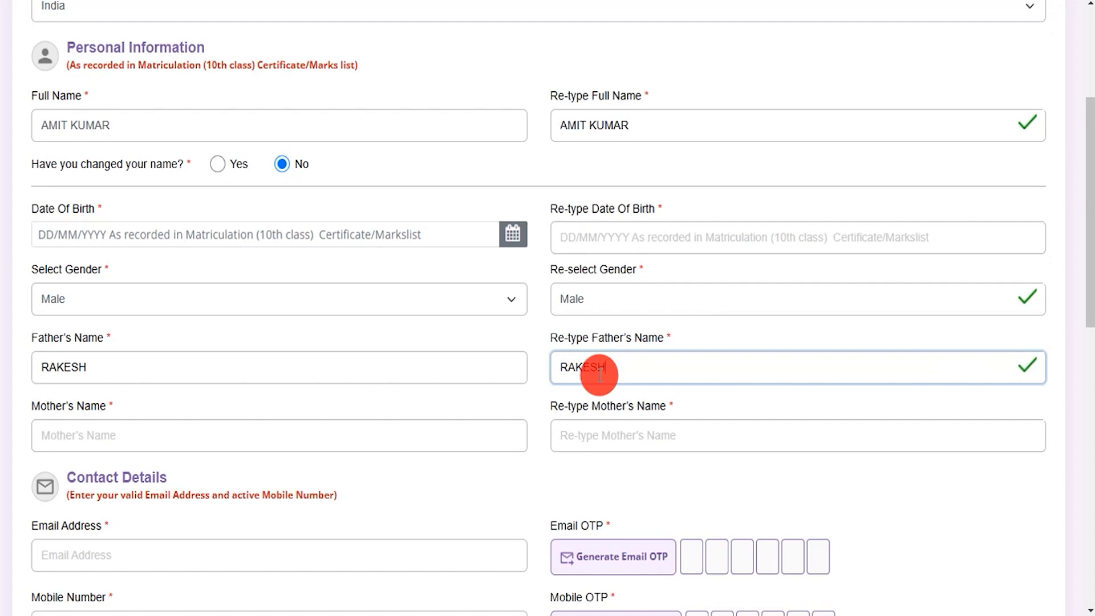
Enter REENA as the mother's name and in Re-type Mother's Name
left_click(377, 442)
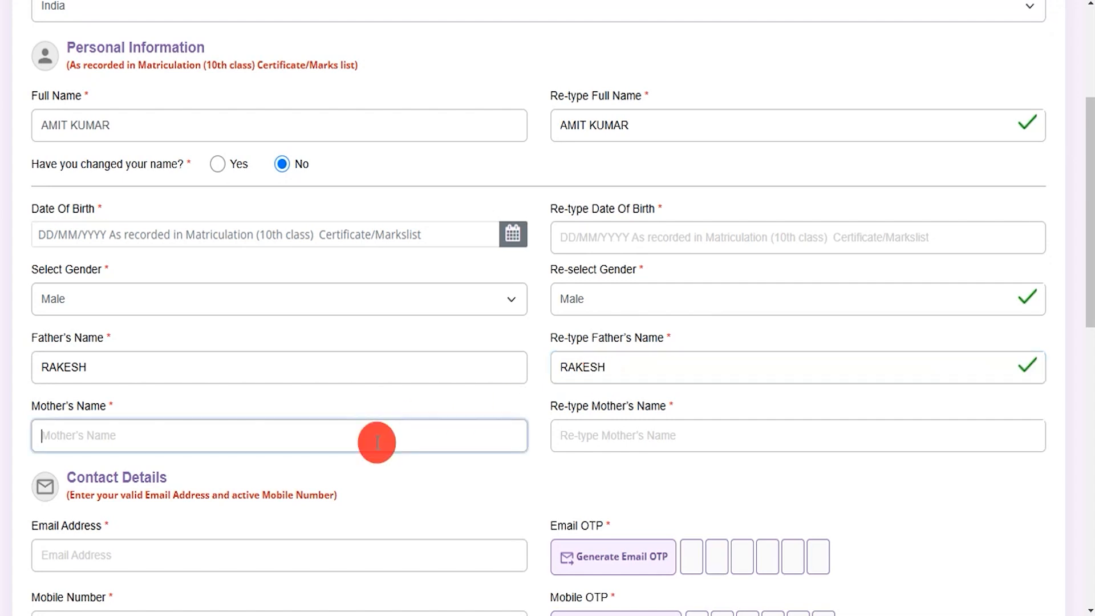
type("REENA")
key("Tab")
type("REENA")
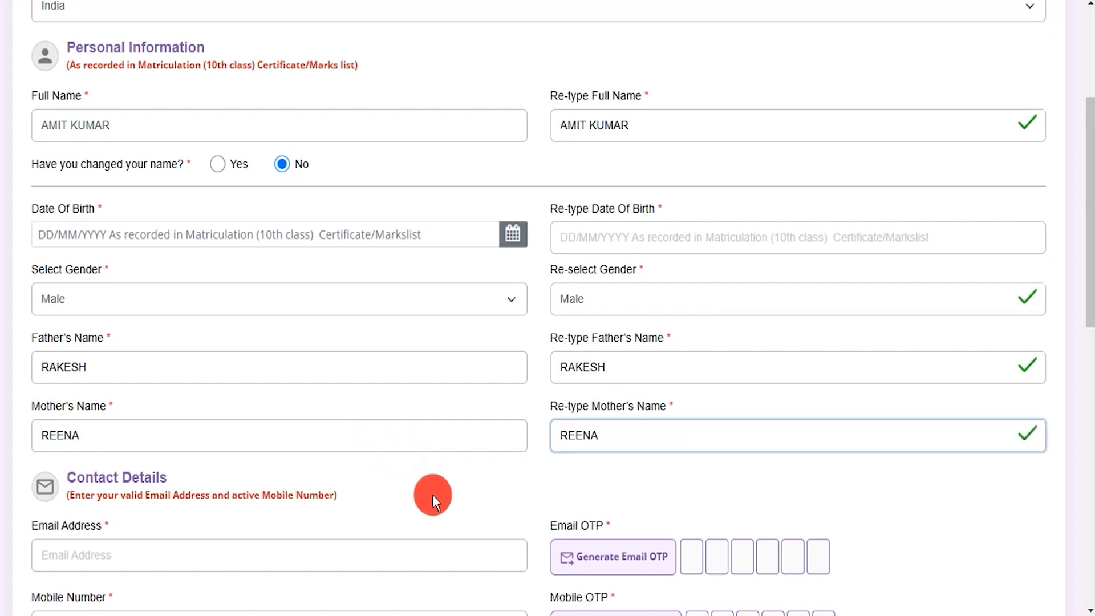
scroll(450, 490, "down", 1)
scroll(449, 490, "down", 3)
Leave Email Address and Mobile Number empty and move on to the Aadhaar Verification section
left_click_drag(86, 224, 135, 220)
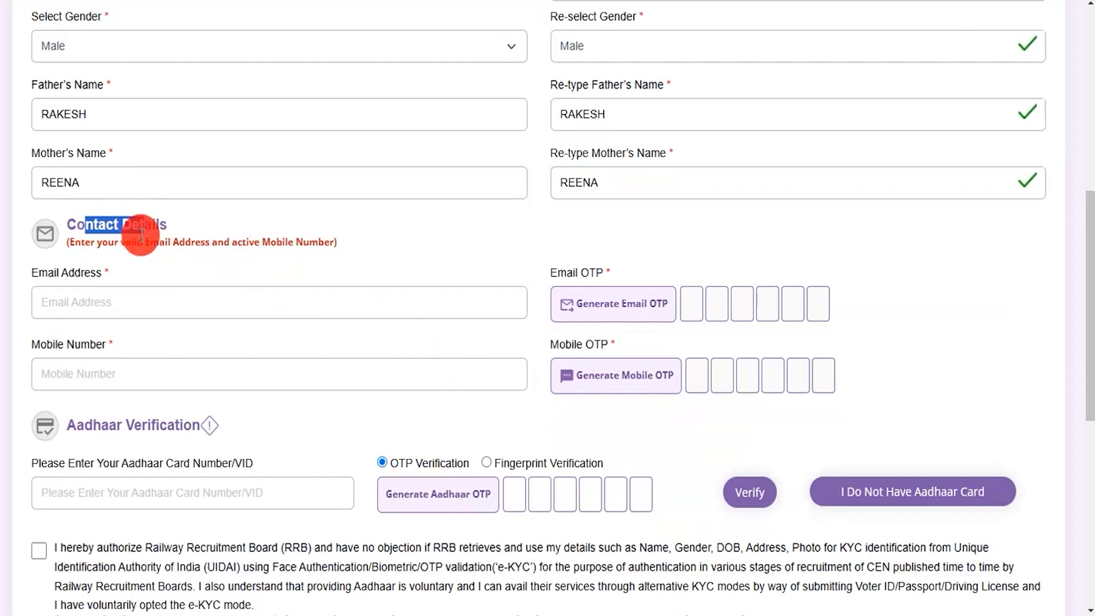
left_click_drag(40, 272, 96, 301)
left_click(90, 301)
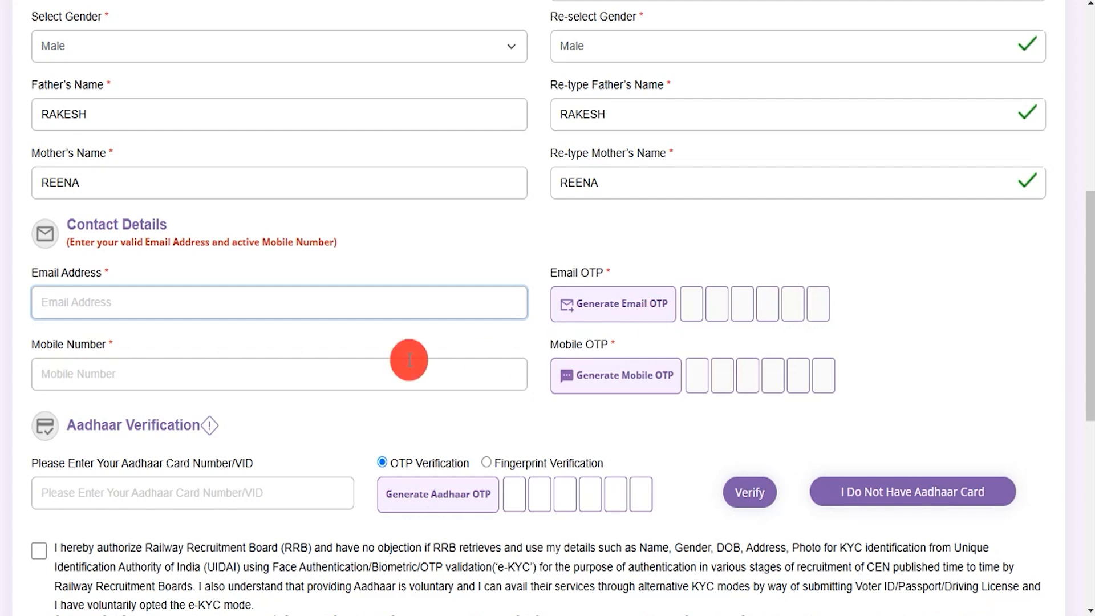
left_click_drag(38, 342, 86, 345)
left_click(96, 372)
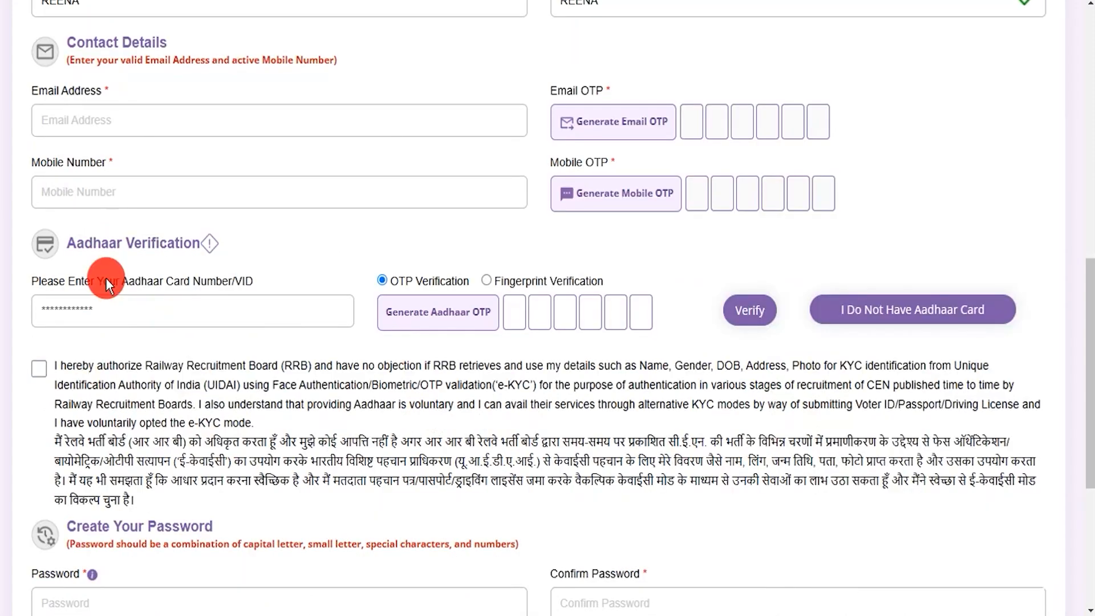
left_click_drag(85, 243, 191, 243)
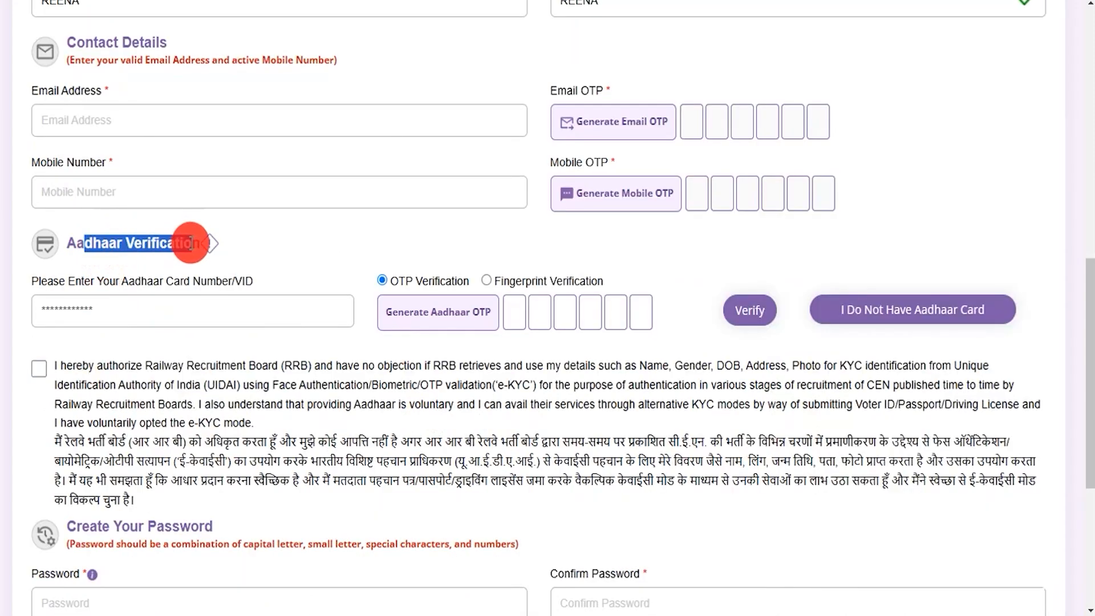
Dismiss the two Connection failed alerts and select Fingerprint Verification for Aadhaar
left_click(191, 243)
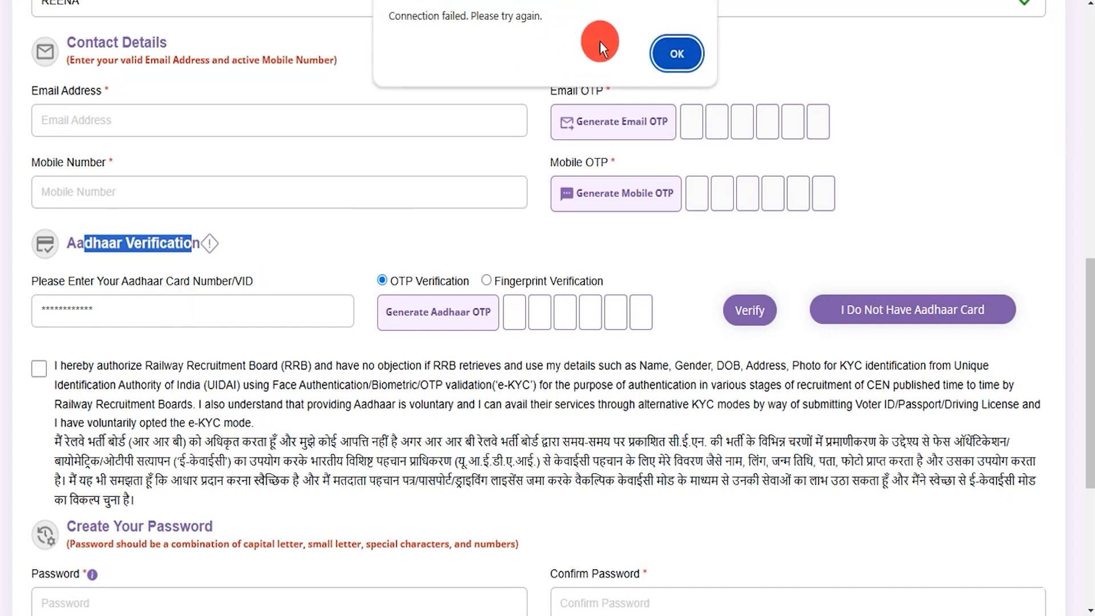
left_click(674, 53)
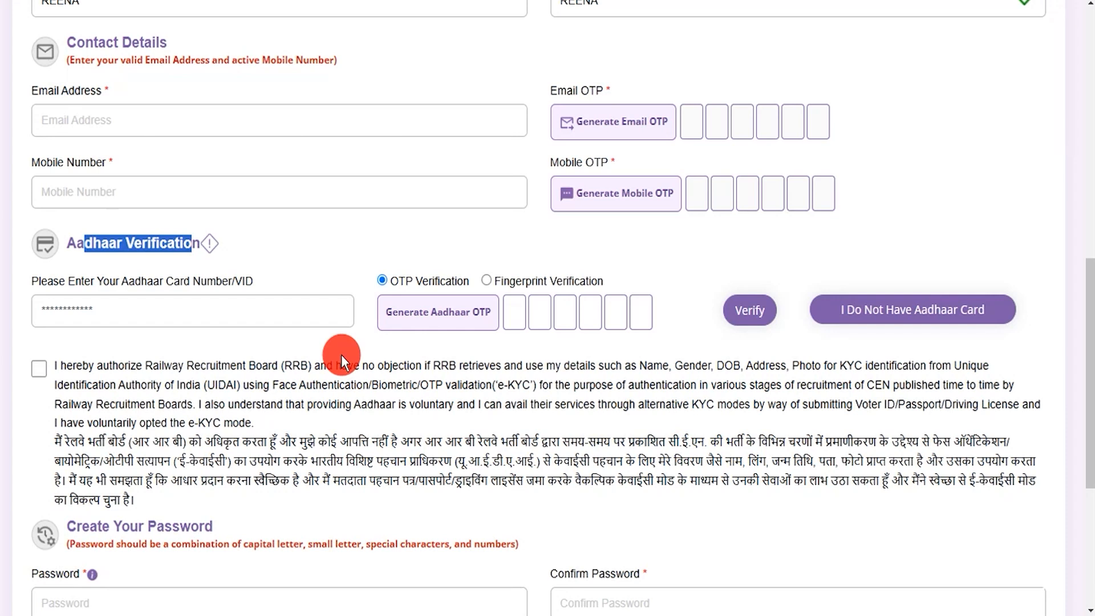
left_click(677, 52)
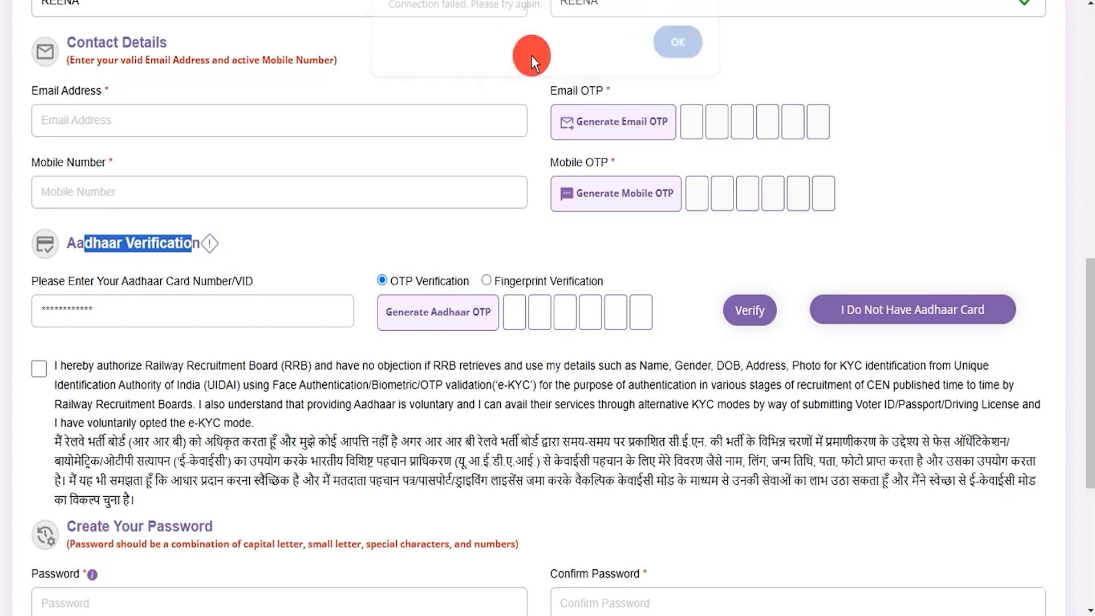
left_click(152, 314)
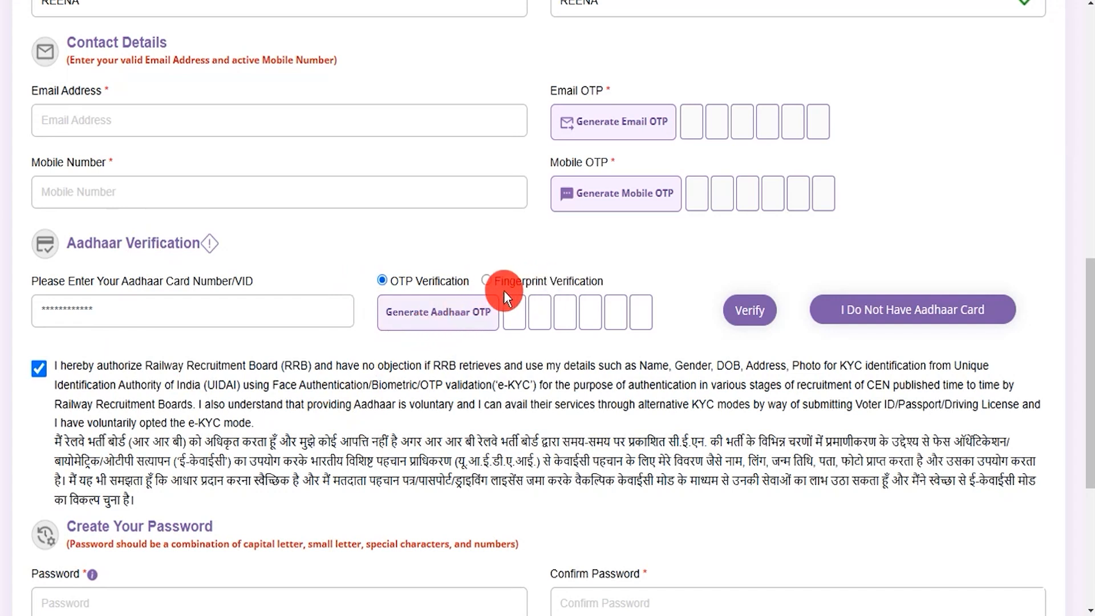
left_click(486, 280)
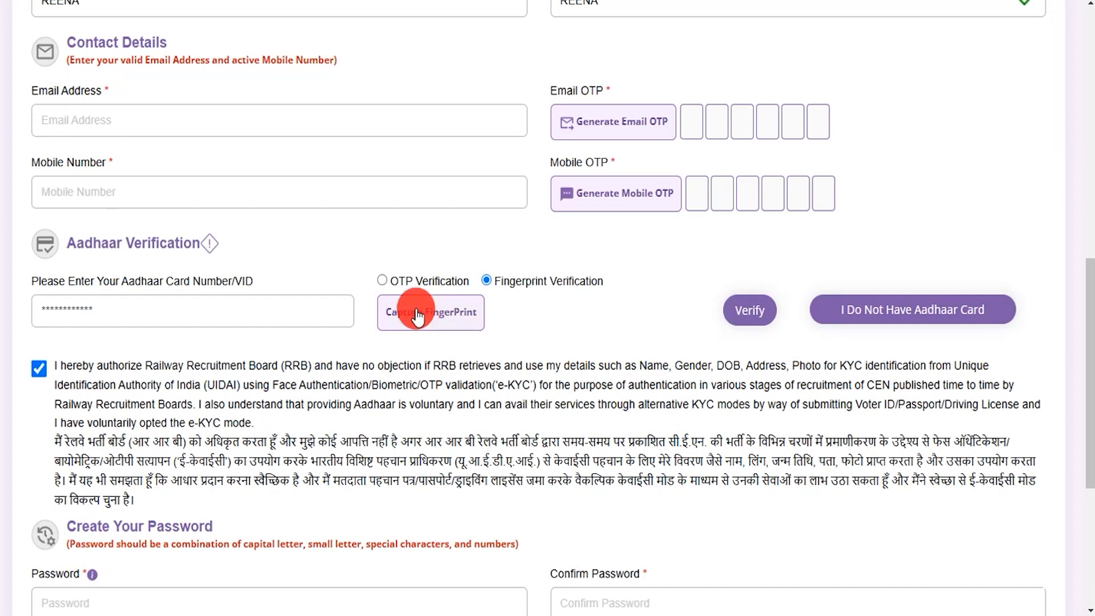
left_click(497, 285)
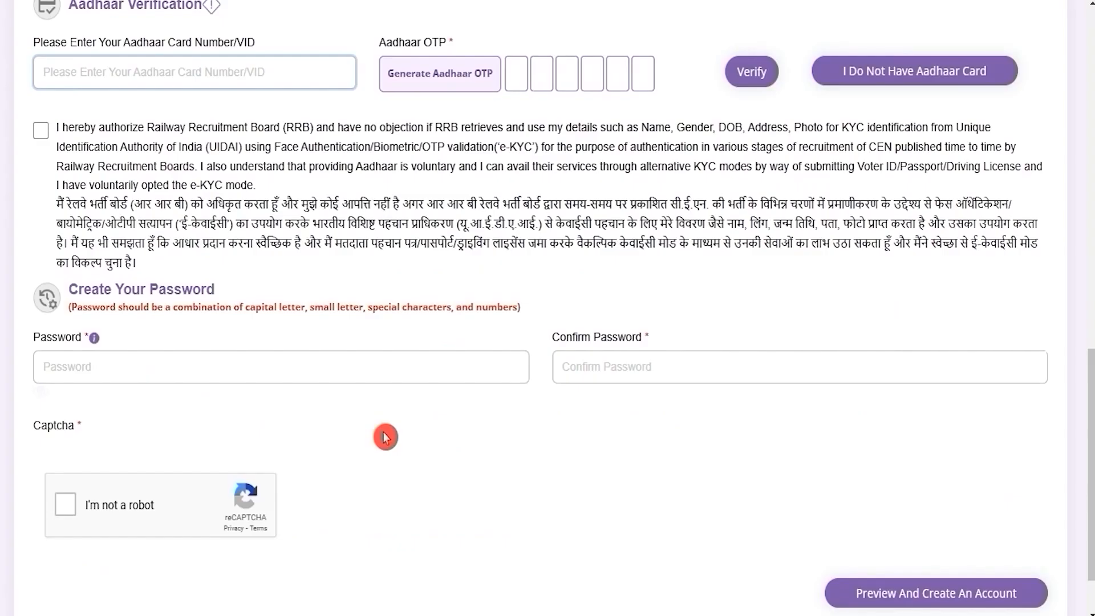
scroll(384, 434, "down", 1)
left_click_drag(103, 217, 166, 216)
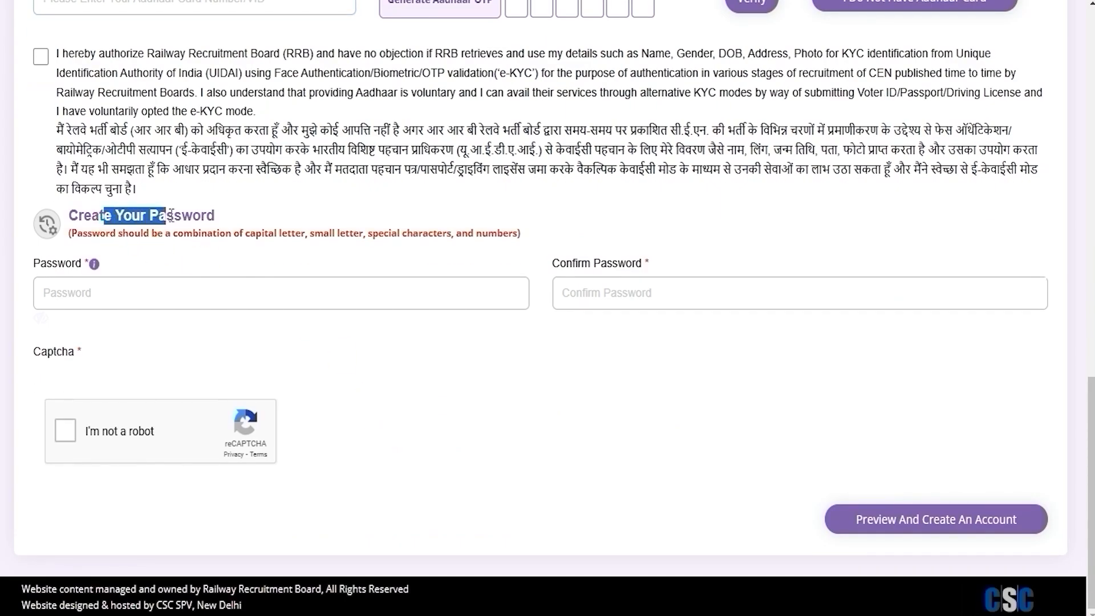
left_click(168, 299)
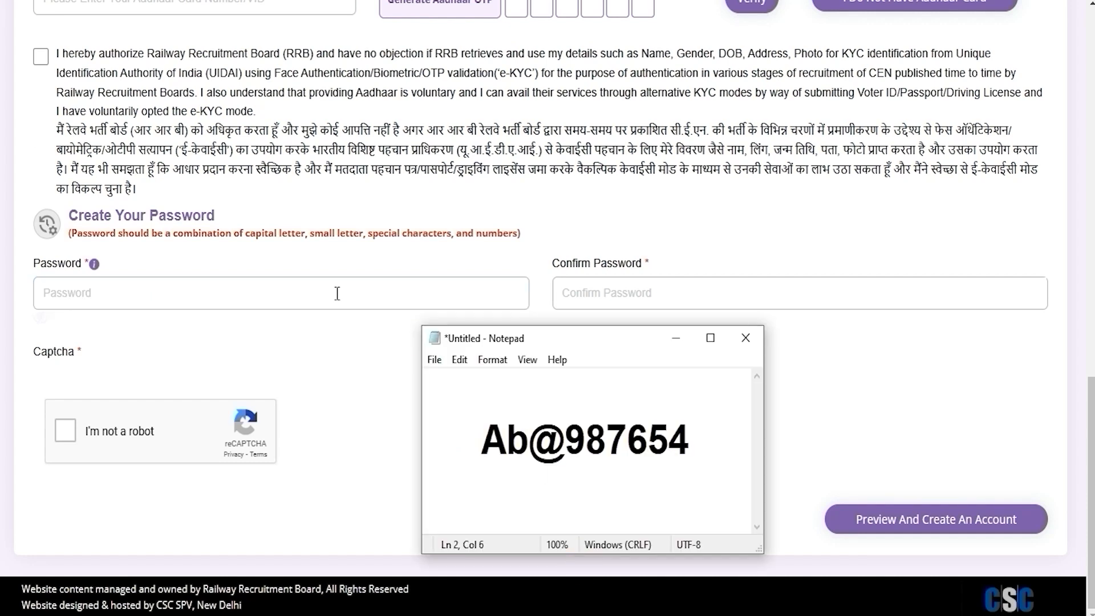
left_click_drag(488, 439, 553, 437)
left_click(528, 439)
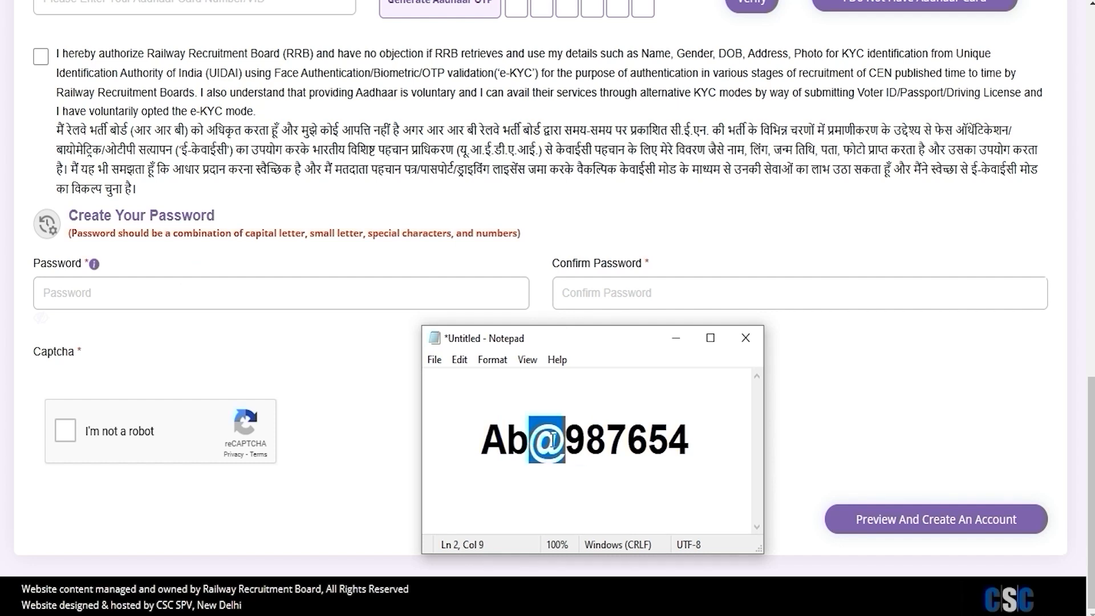
left_click_drag(486, 439, 686, 440)
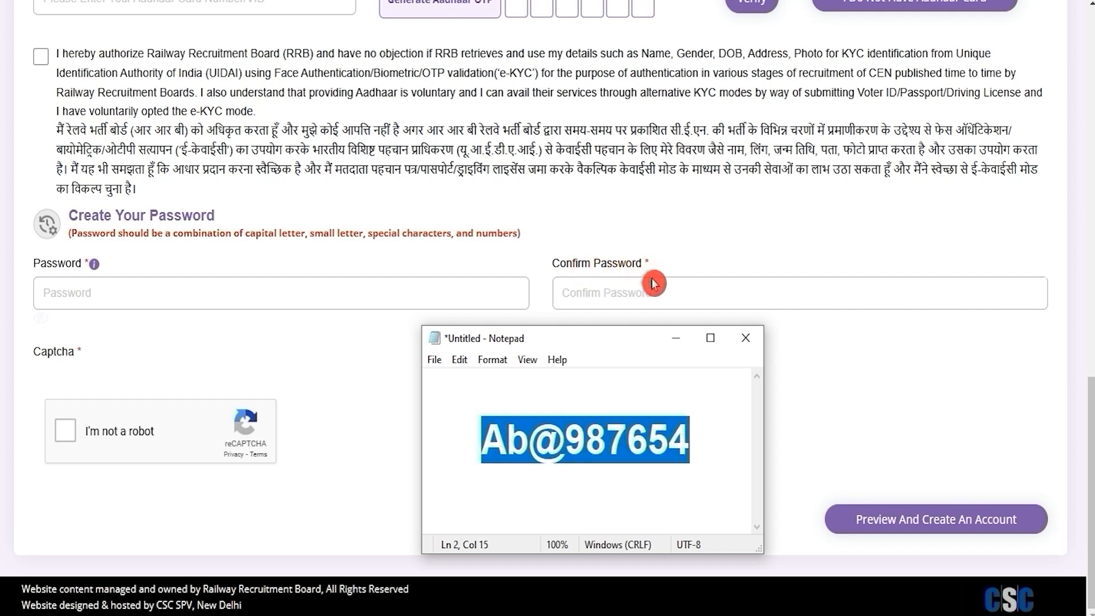
left_click(362, 367)
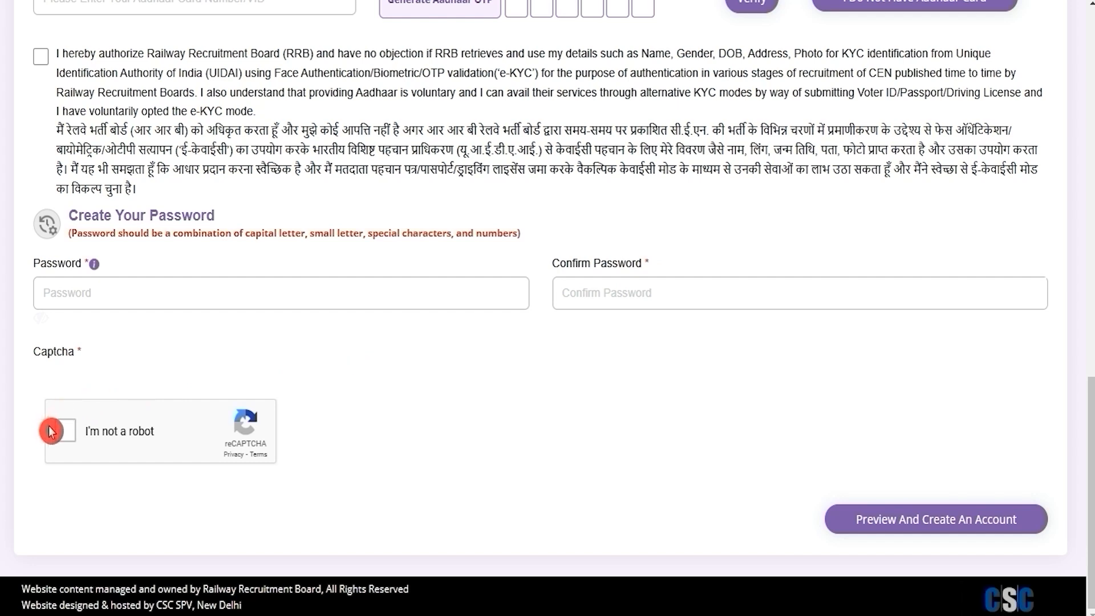
left_click(66, 437)
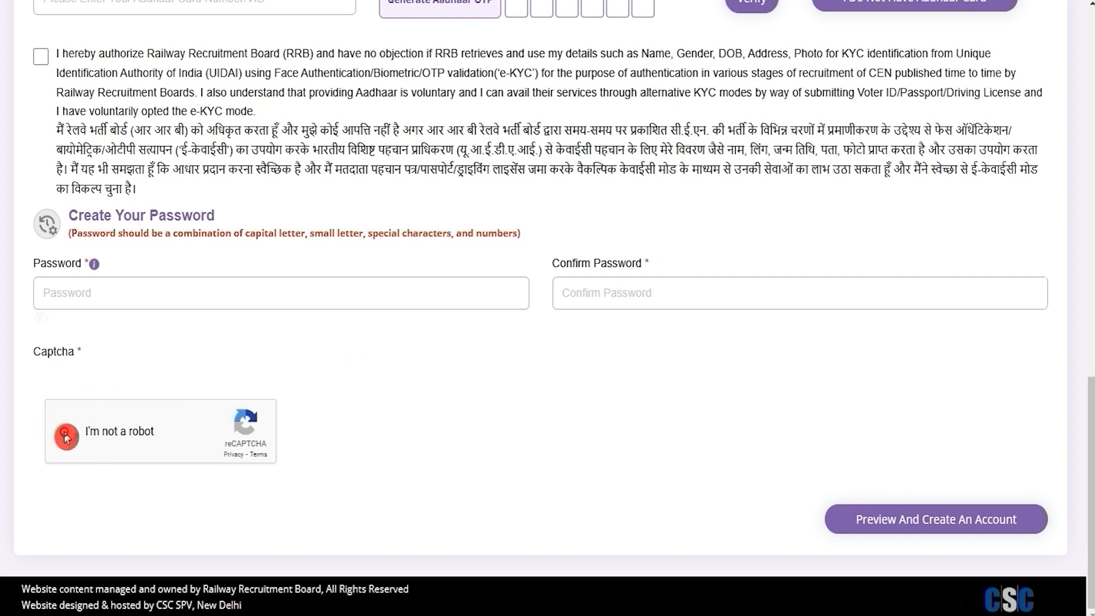
left_click(449, 489)
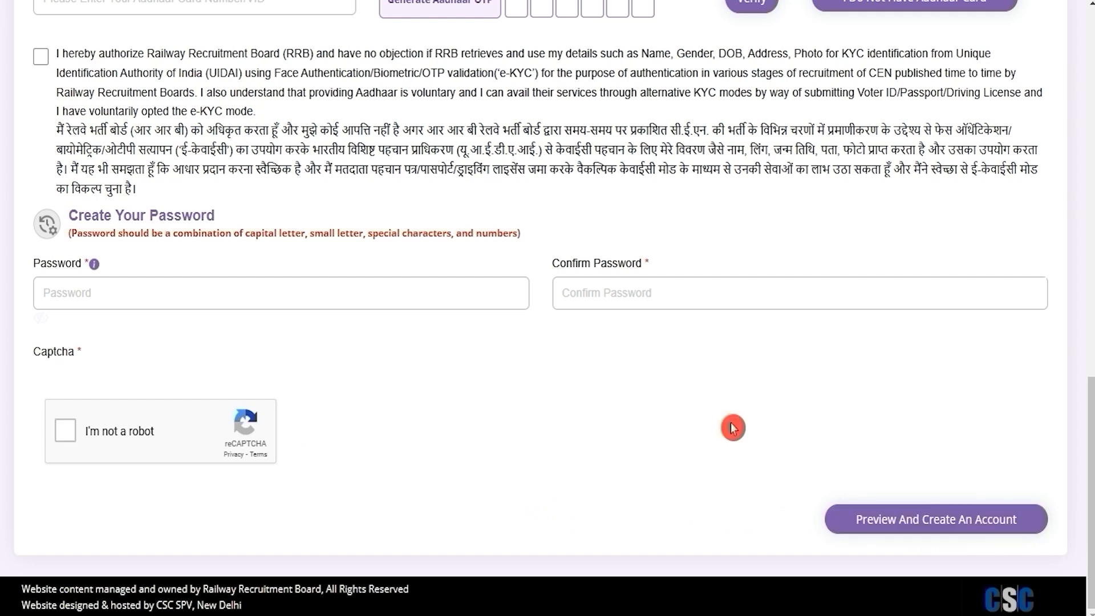
scroll(732, 427, "up", 15)
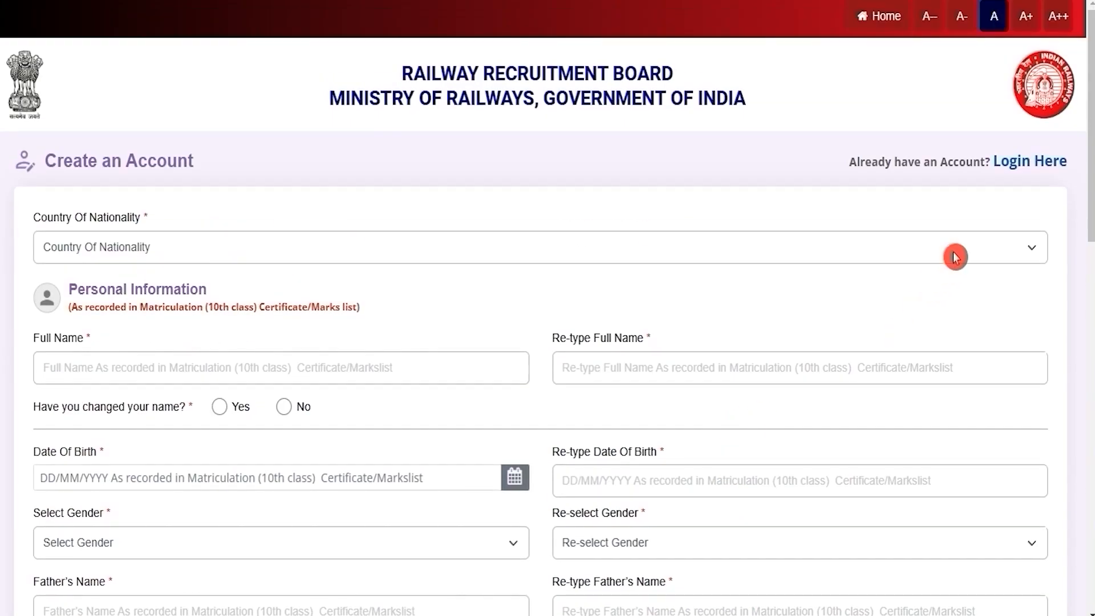
Open the login page, try the Aadhaar login option, then return to the sign-in choices
left_click(1029, 163)
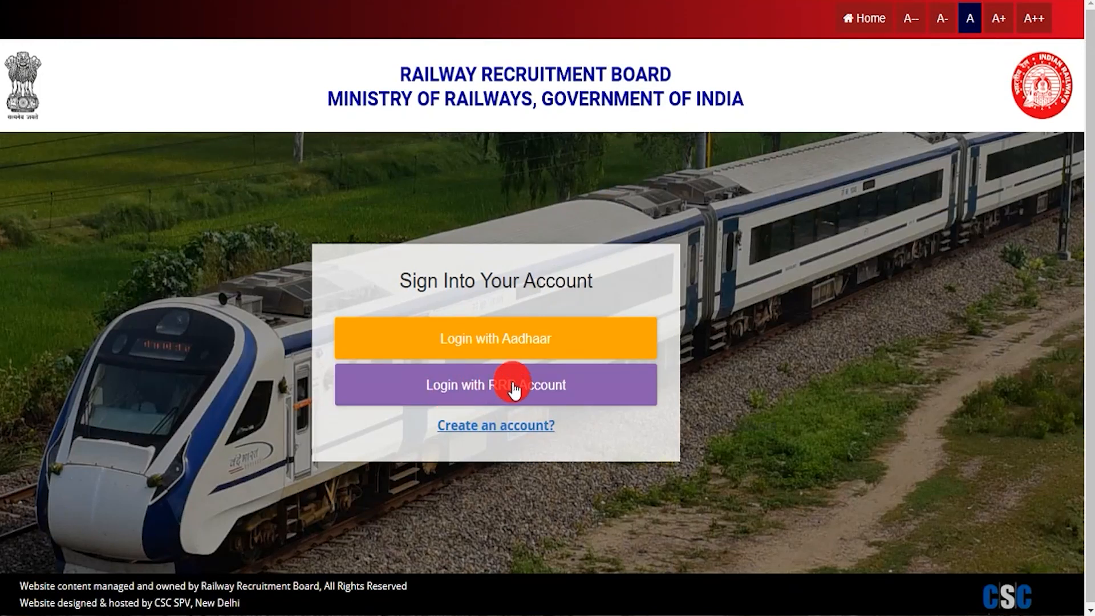
left_click(484, 340)
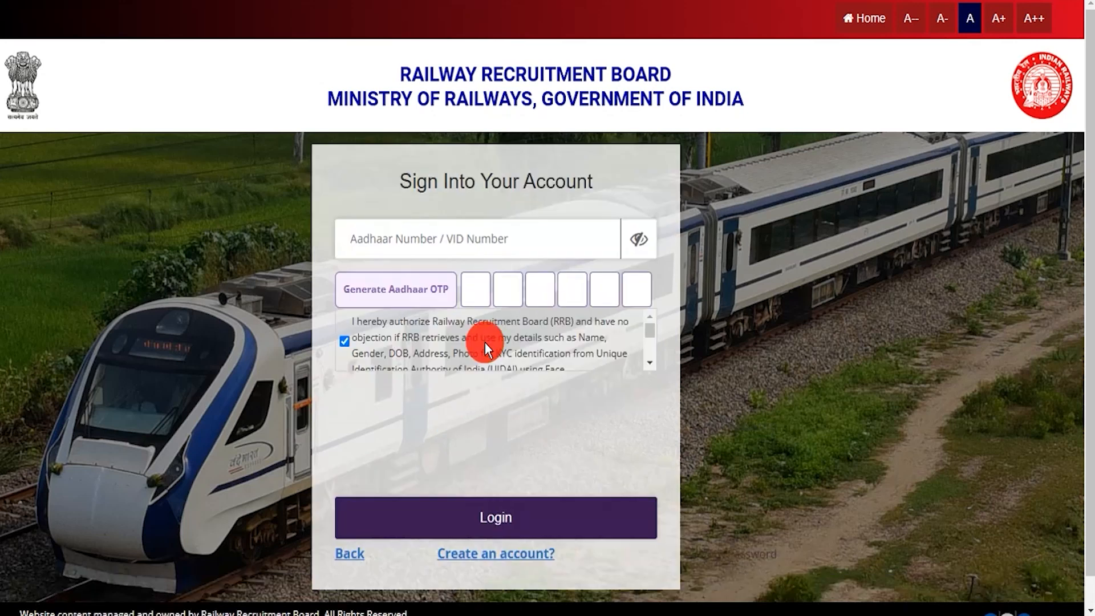
left_click(438, 238)
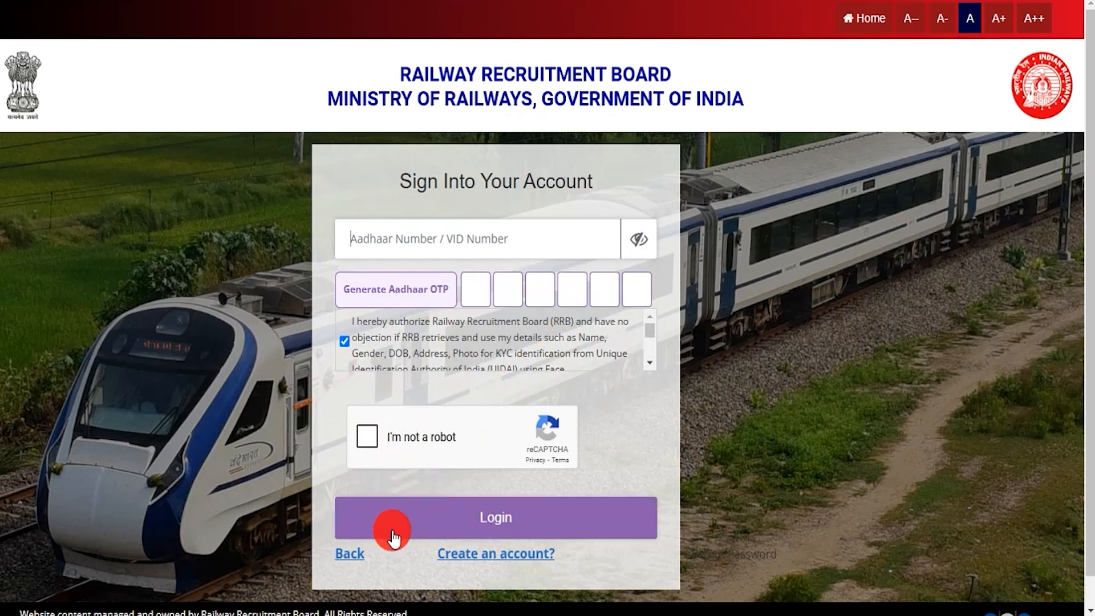
left_click(349, 552)
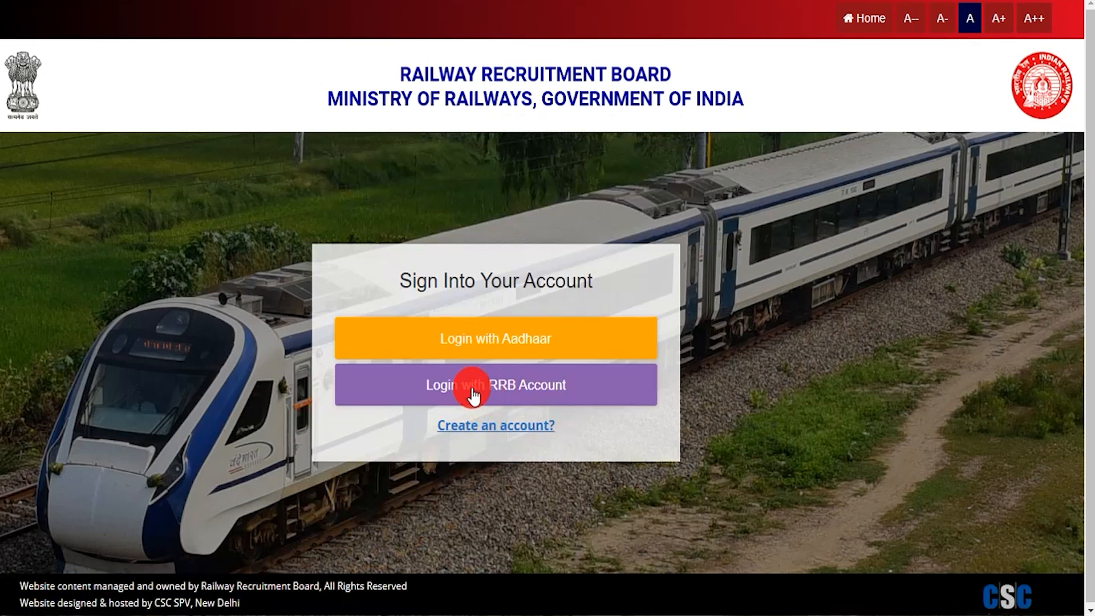
Submit a login with an RRB account to reach the Two-factor Authentication OTP prompt
left_click(504, 390)
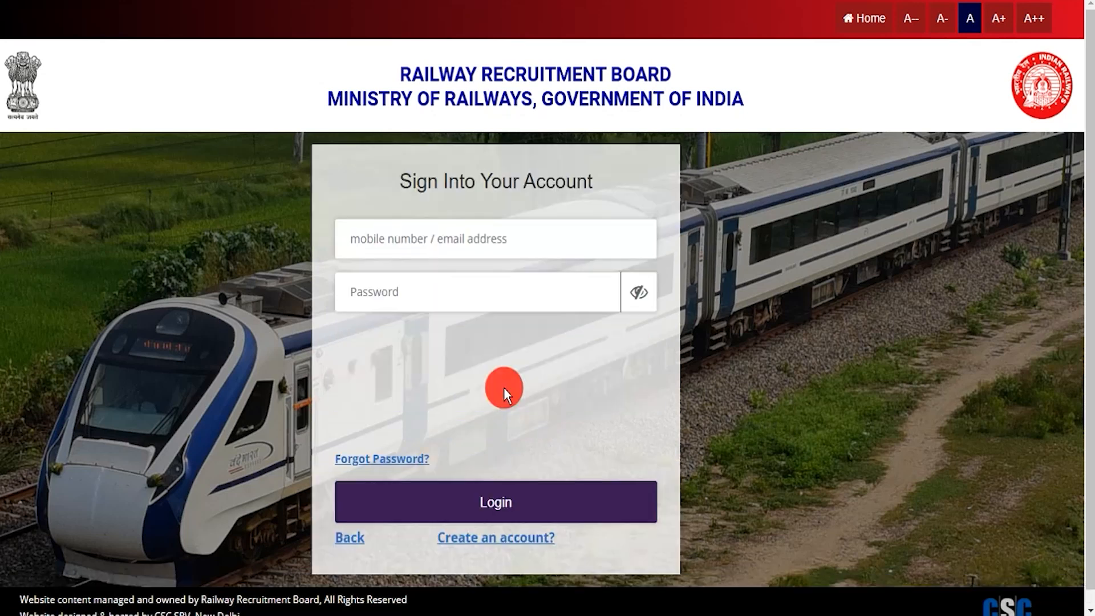
left_click(421, 240)
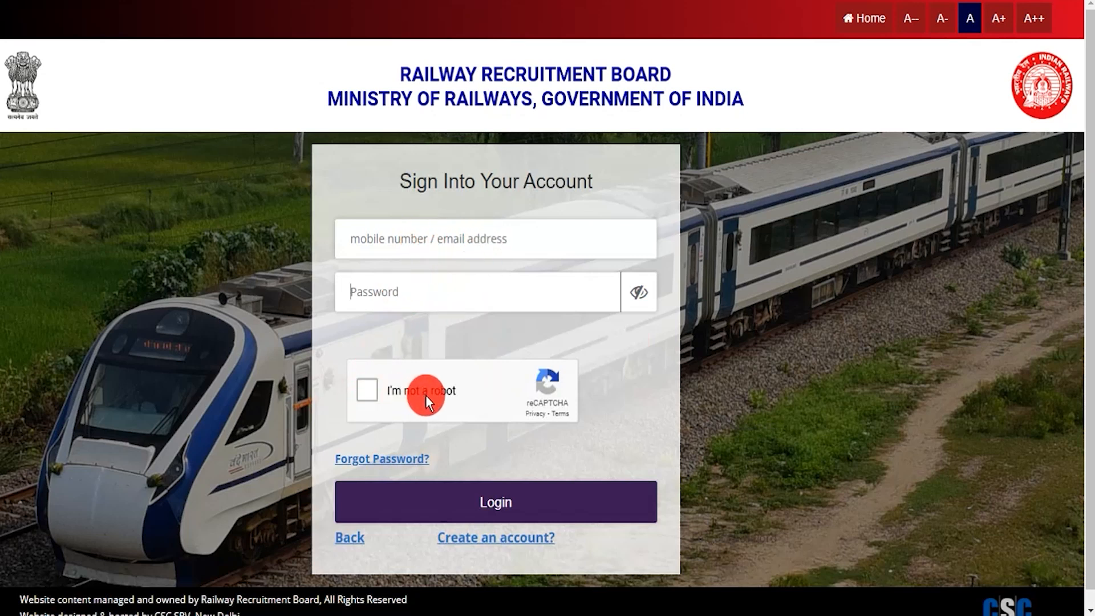
left_click(487, 506)
left_click_drag(453, 286, 637, 290)
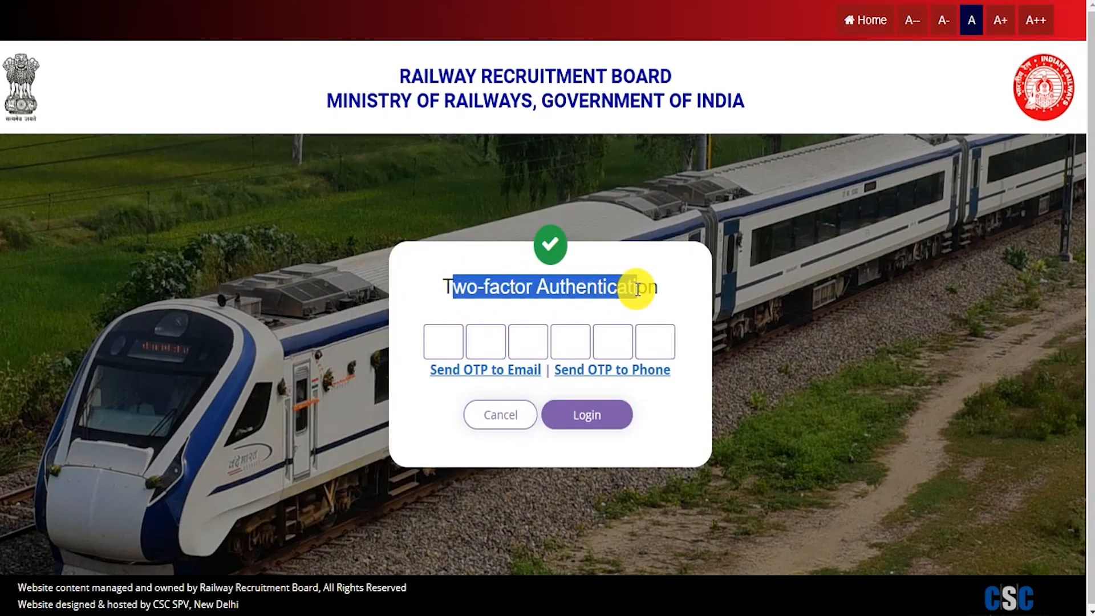
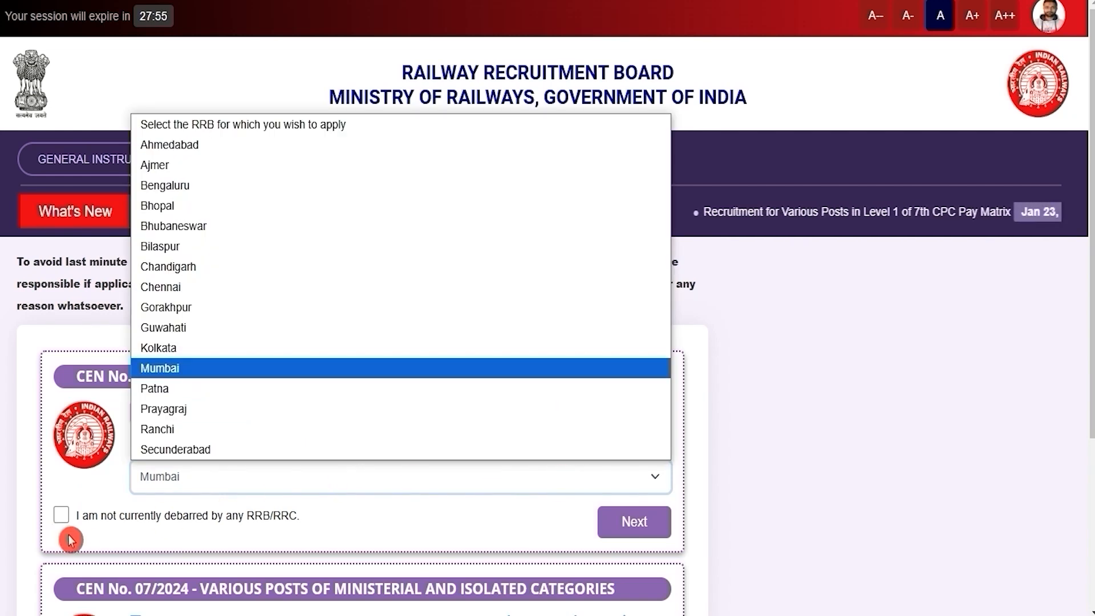
Keep Mumbai as the chosen Railway Recruitment Board and close the RRB dropdown
left_click(279, 489)
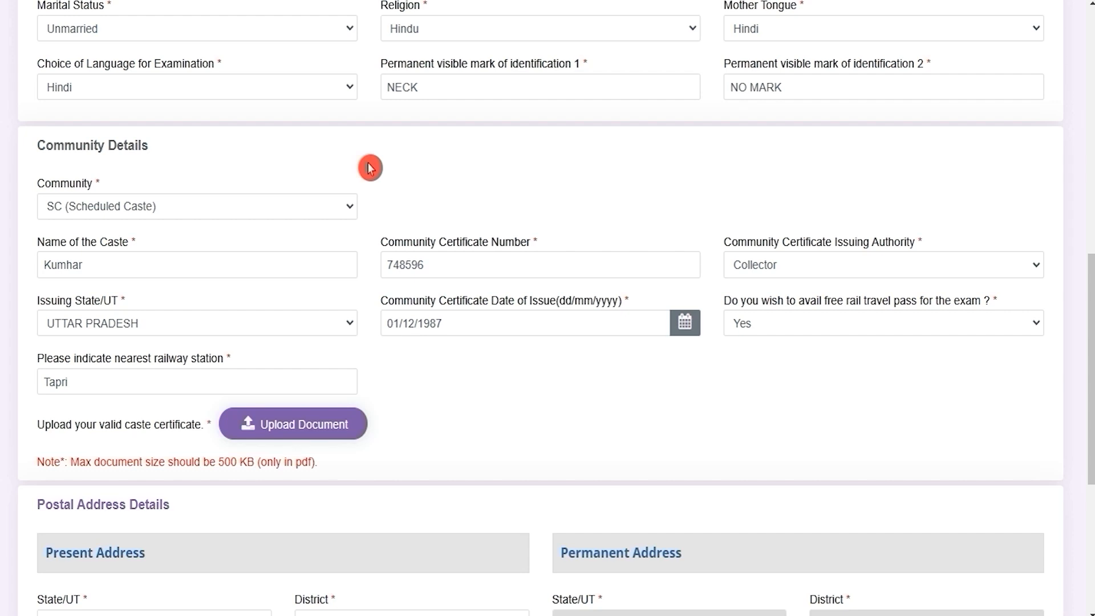
left_click(254, 30)
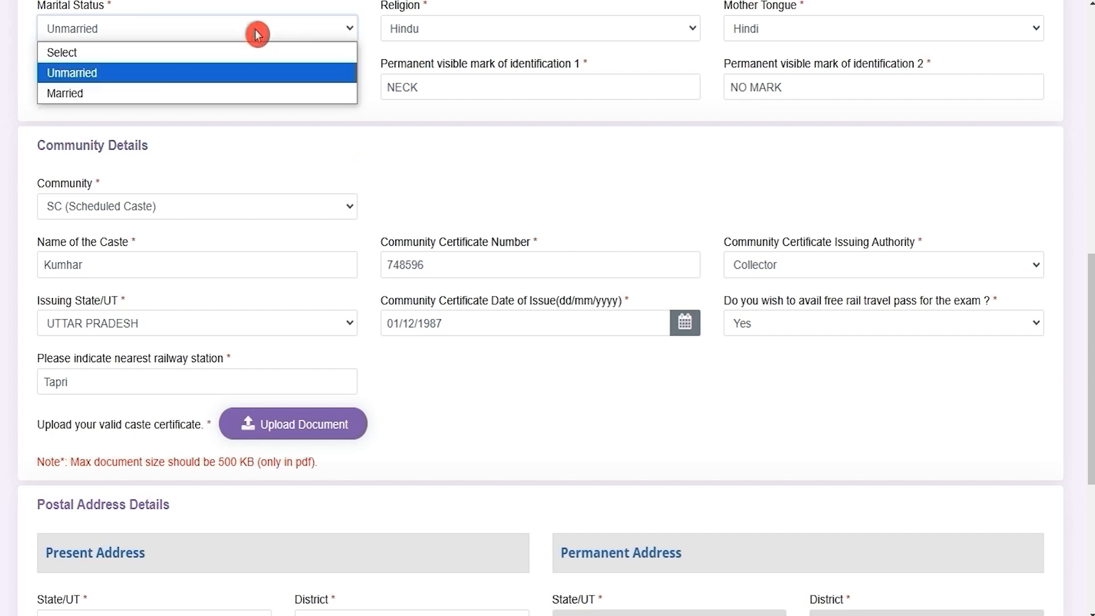
left_click(509, 34)
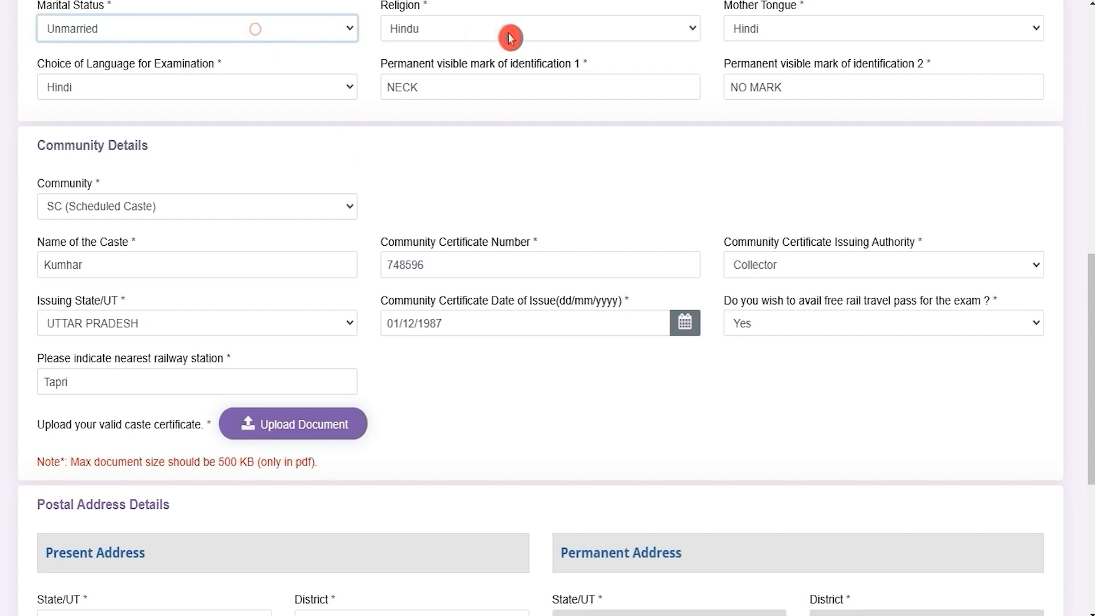
left_click(510, 35)
left_click(509, 38)
left_click(791, 30)
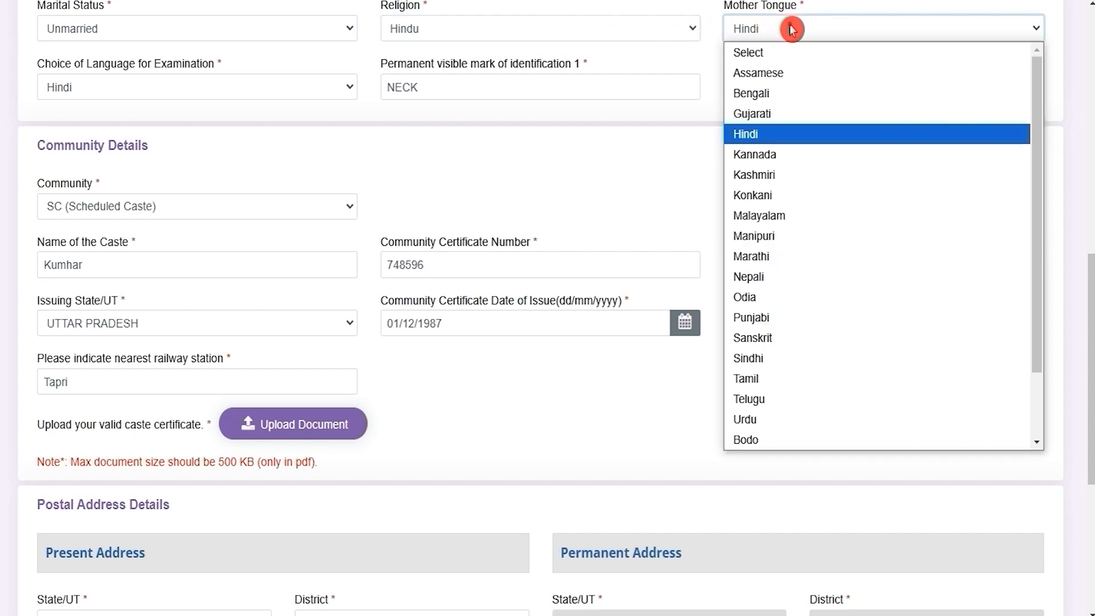
left_click(791, 29)
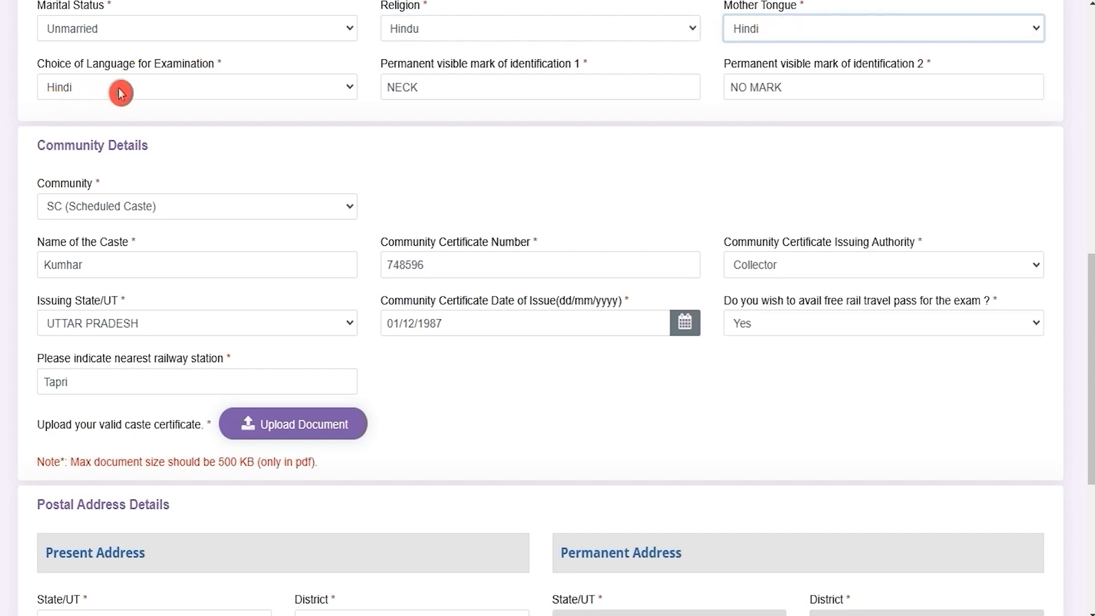
left_click(121, 93)
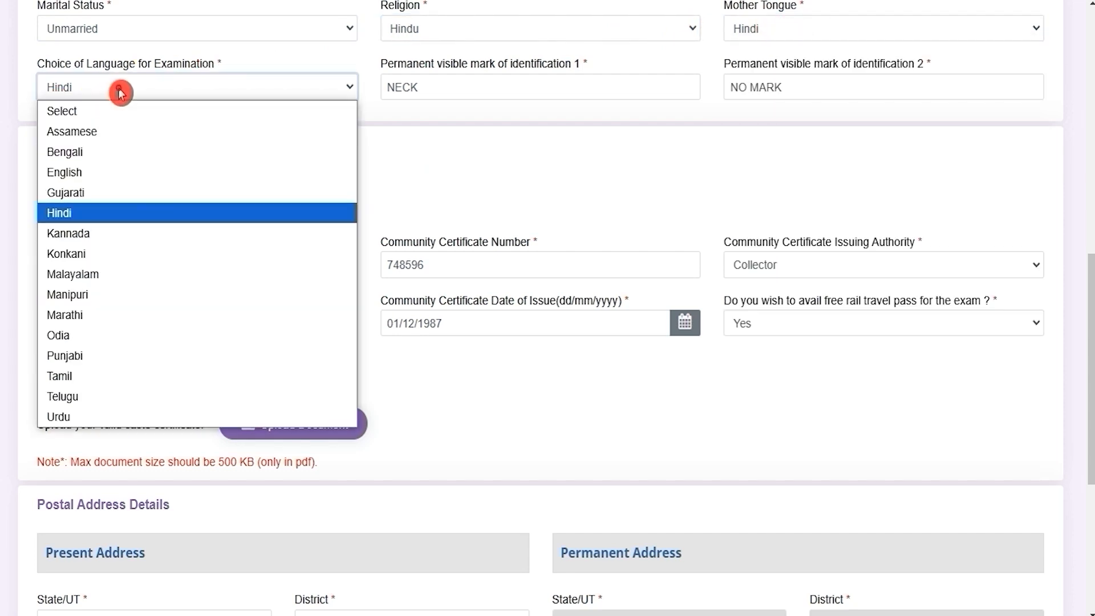
left_click(120, 91)
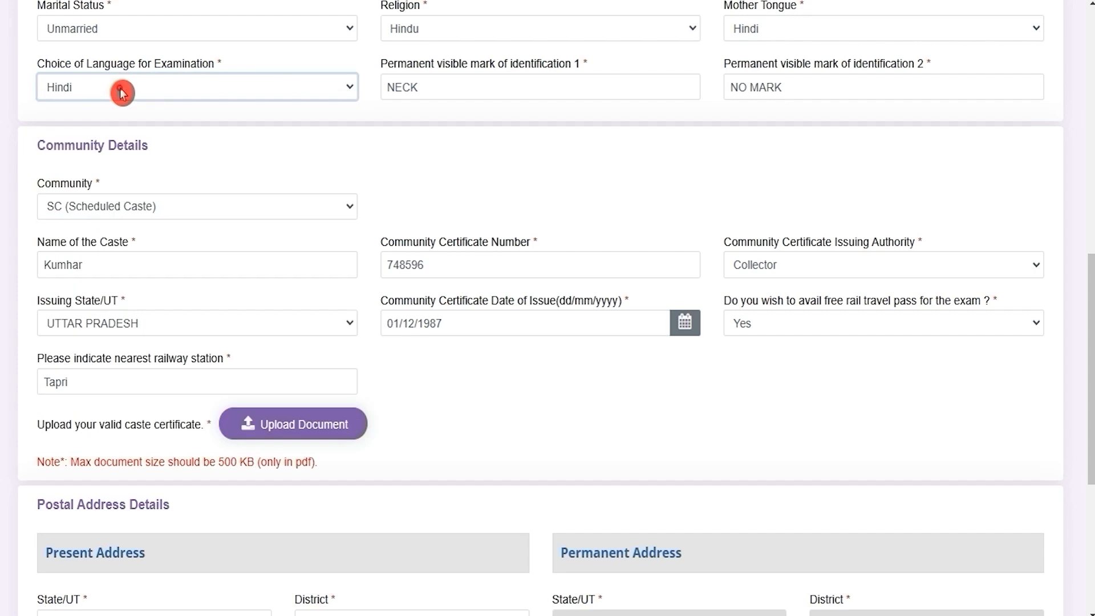
left_click(484, 90)
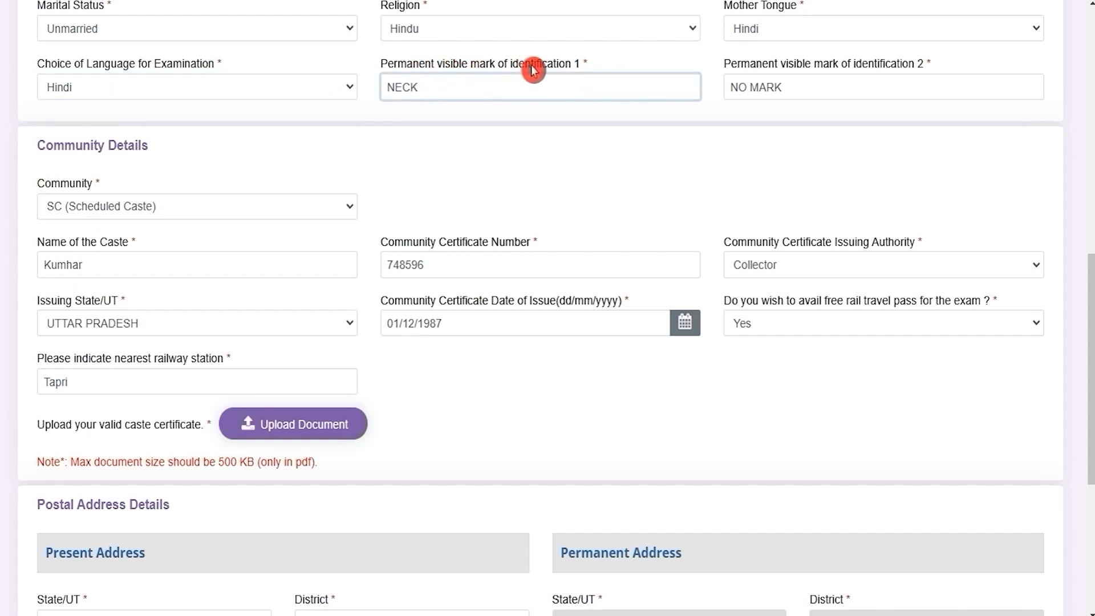
left_click_drag(757, 63, 905, 64)
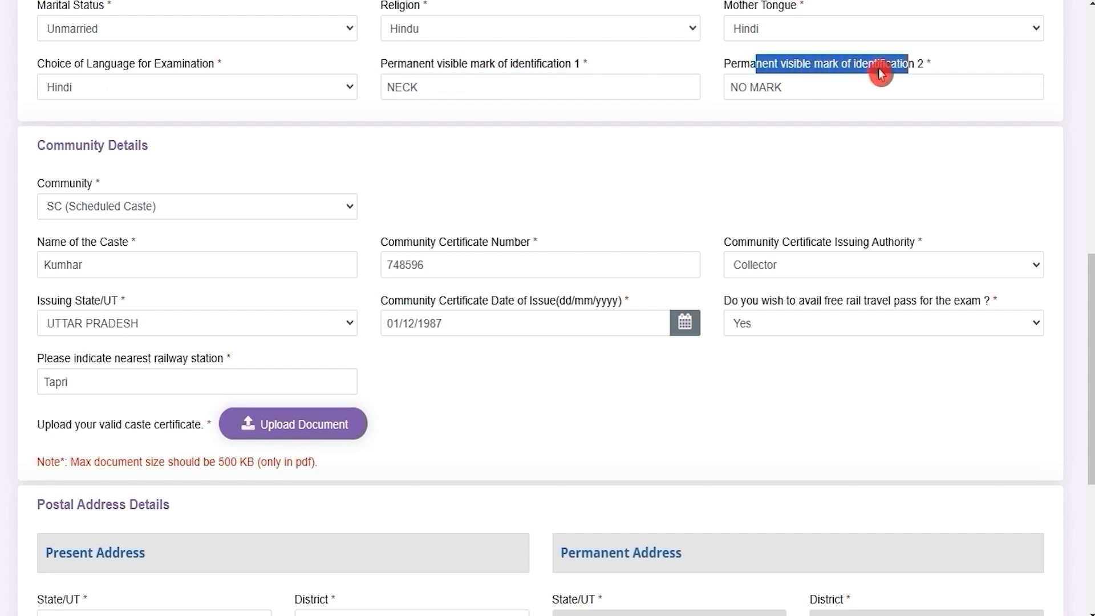
left_click(808, 86)
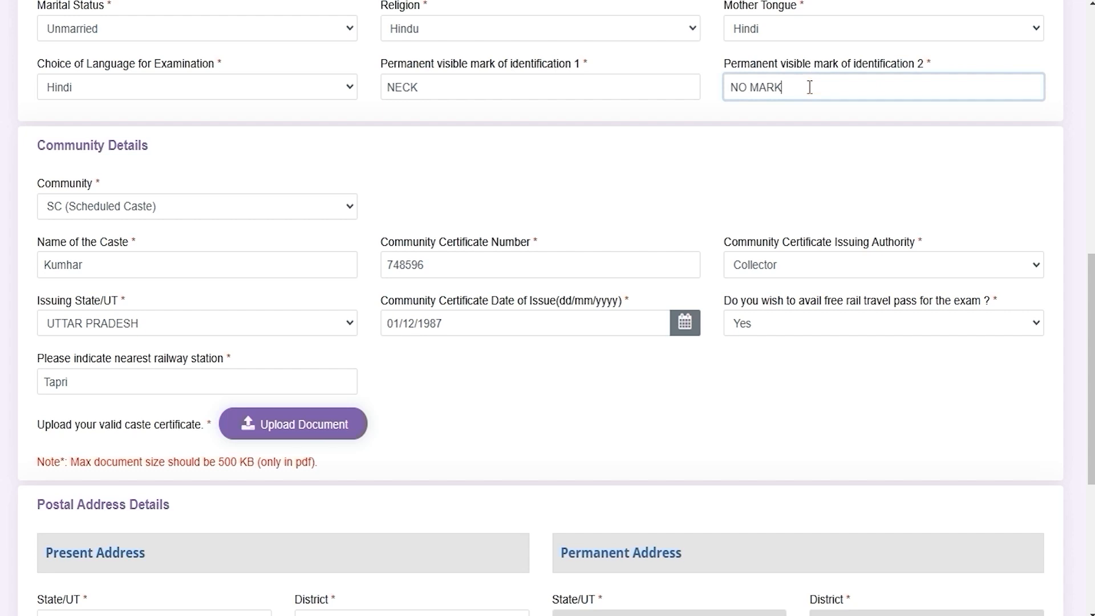
left_click(179, 215)
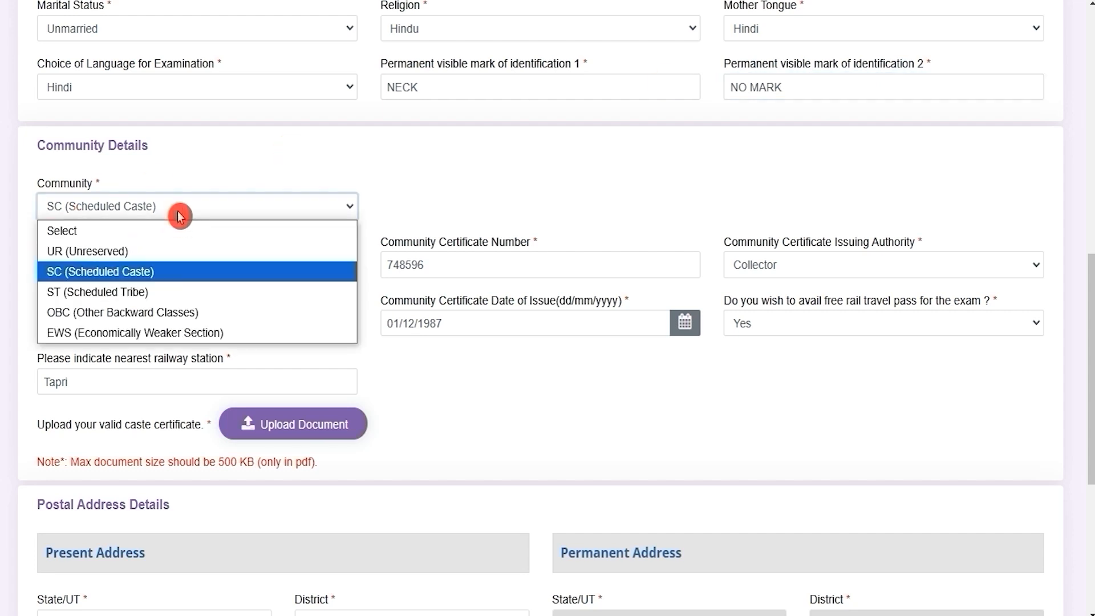
left_click(179, 215)
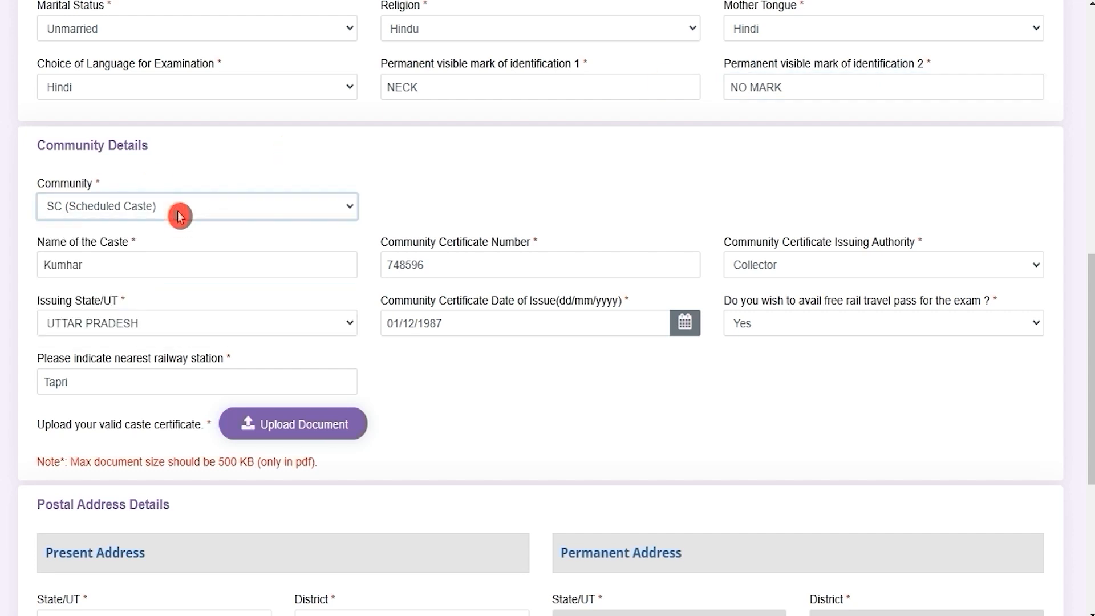
left_click(141, 267)
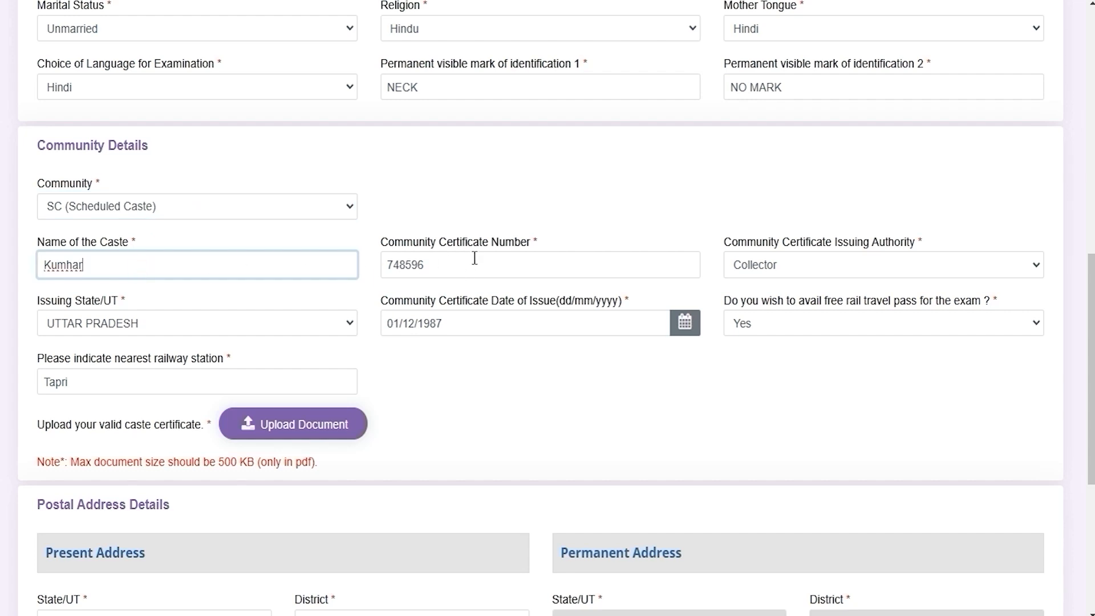
left_click_drag(404, 244, 498, 264)
left_click(496, 264)
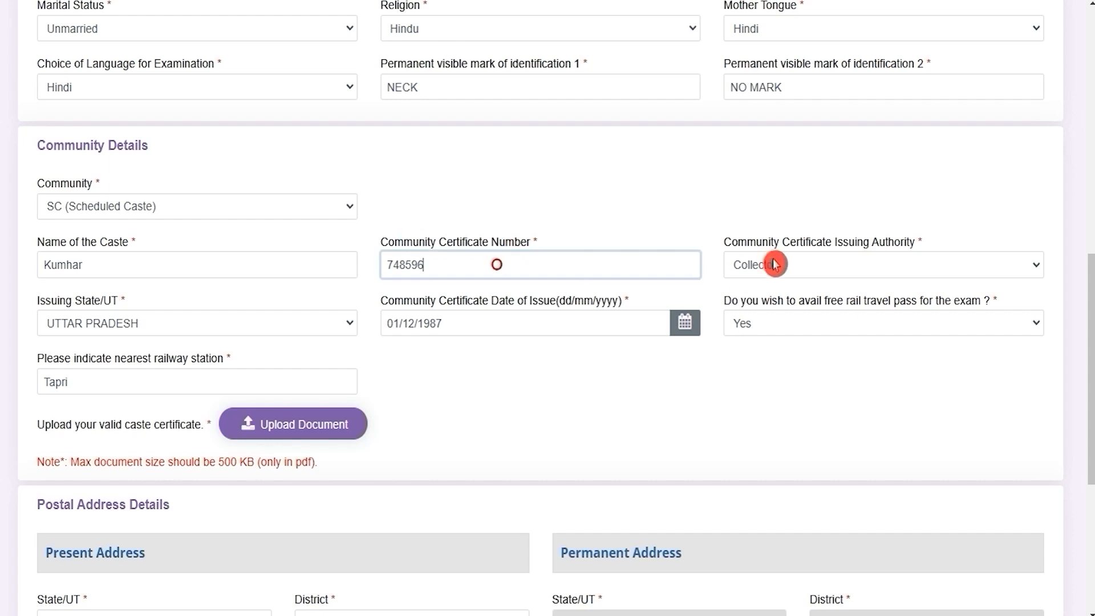
left_click_drag(755, 245, 887, 250)
left_click(814, 276)
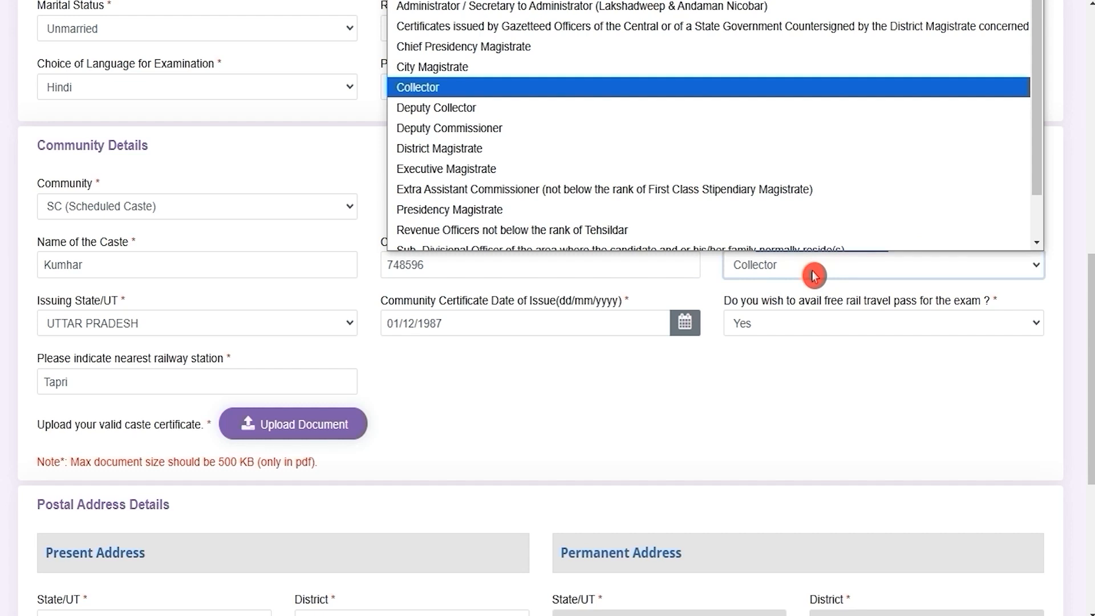
left_click(814, 276)
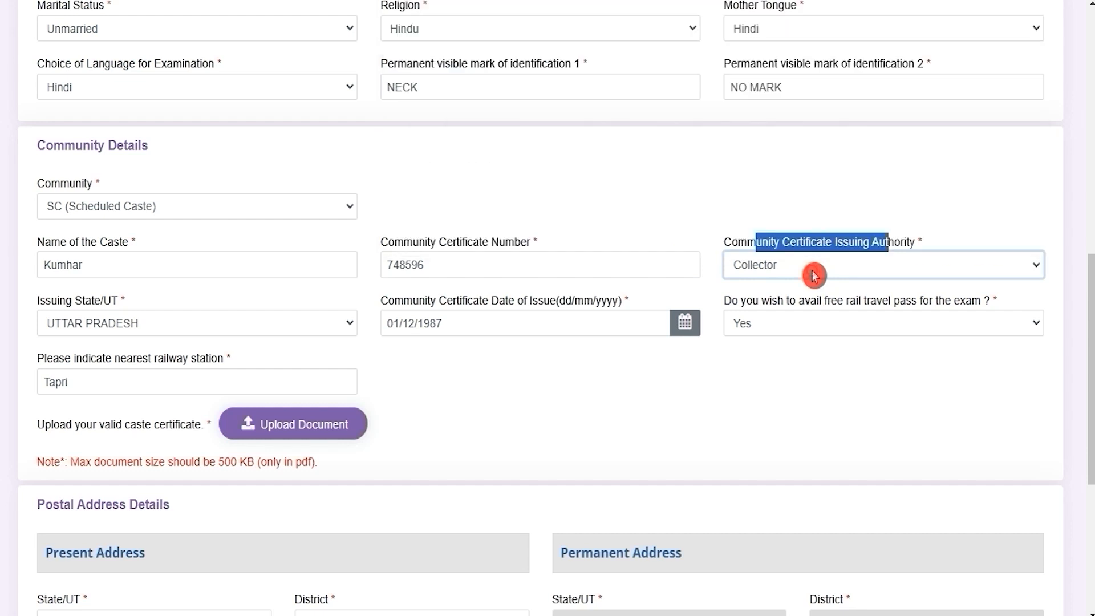
left_click(195, 331)
left_click(194, 328)
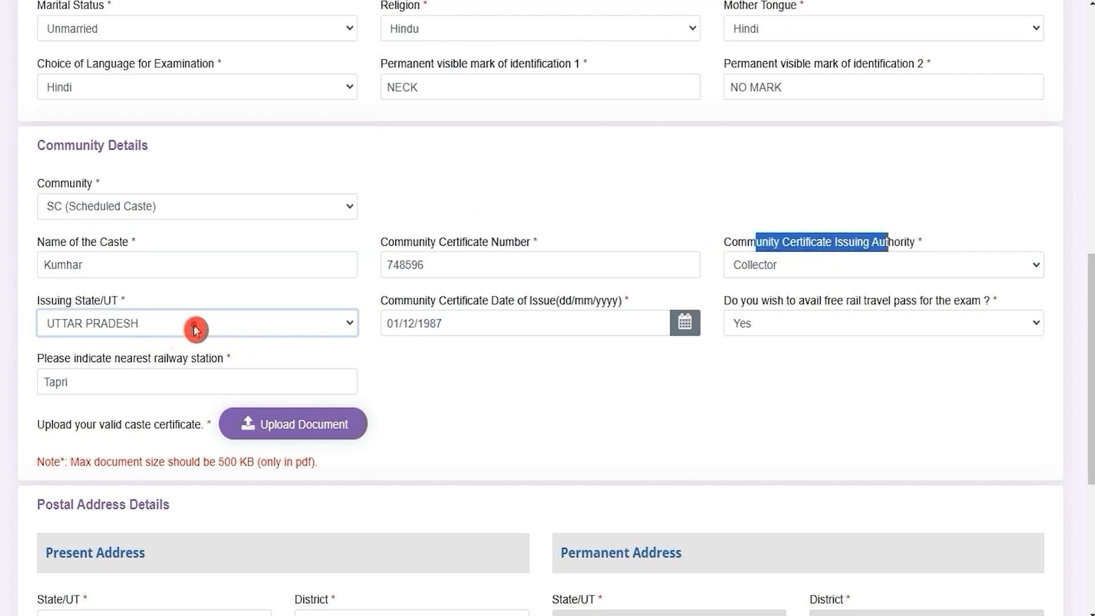
left_click(519, 294)
left_click_drag(412, 300, 542, 301)
left_click(479, 327)
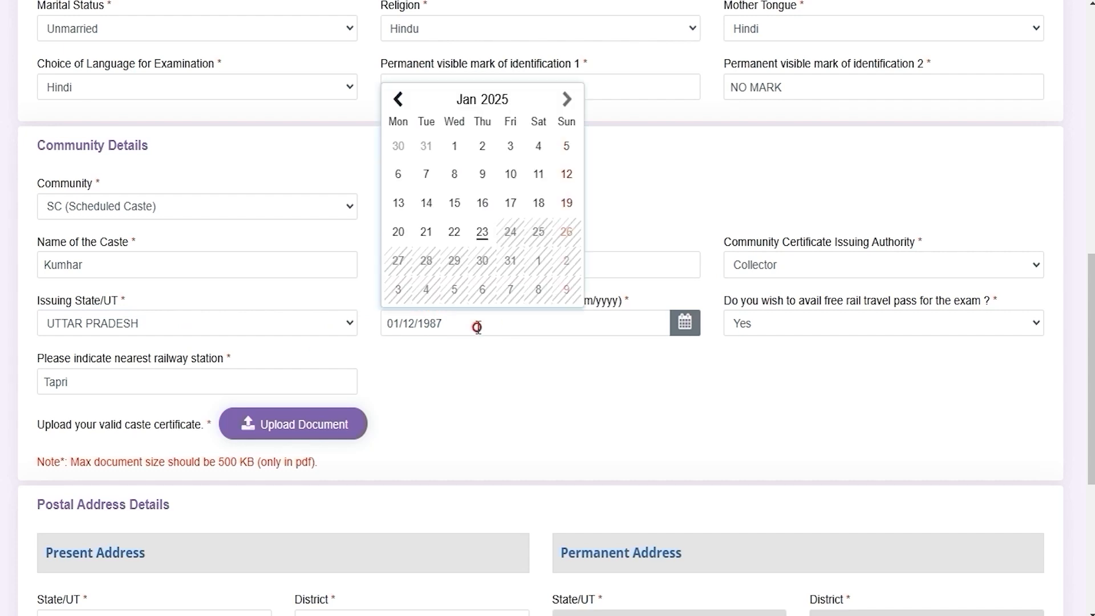
left_click(660, 389)
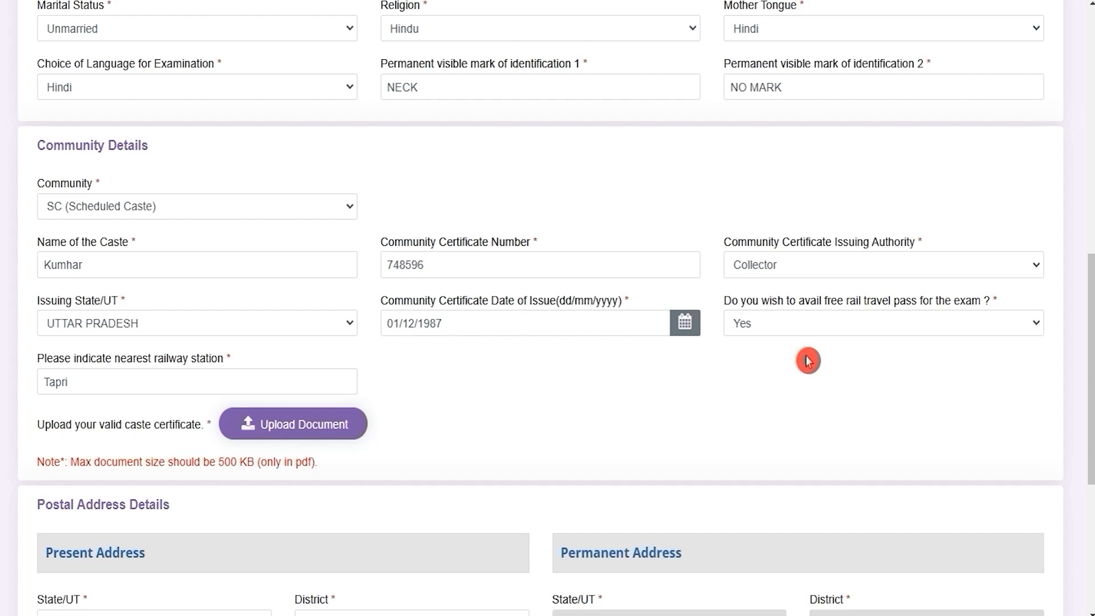
left_click(803, 326)
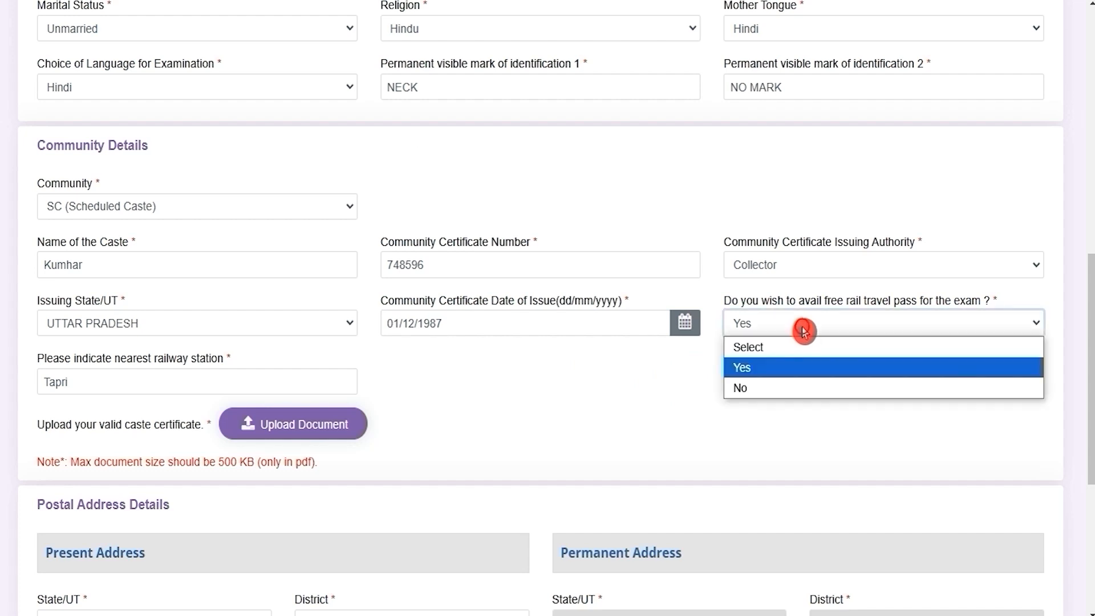
left_click(803, 330)
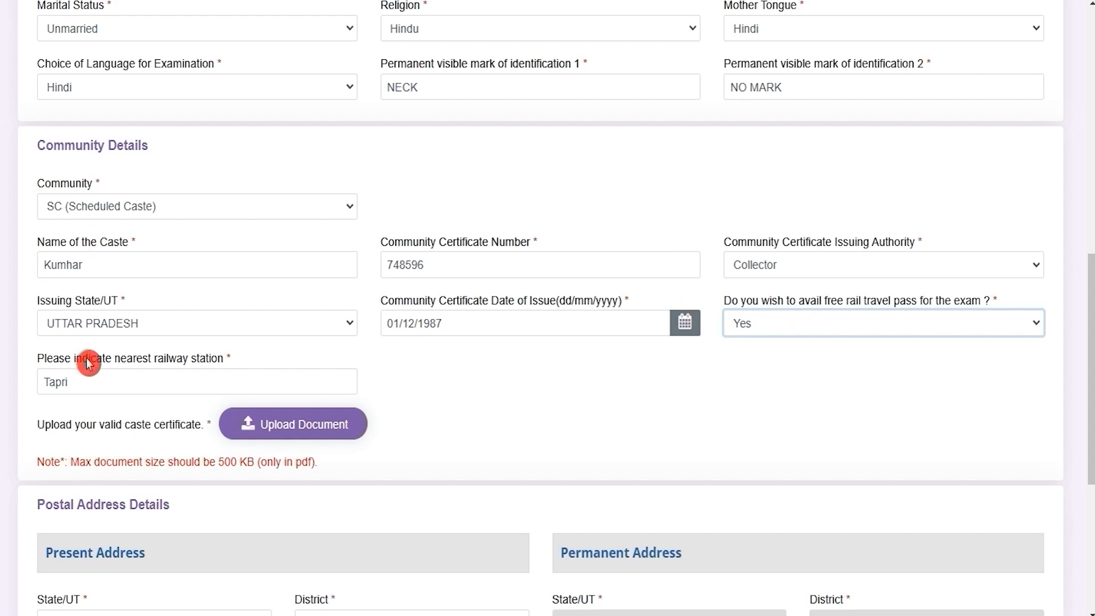
left_click_drag(89, 358, 204, 365)
left_click(71, 382)
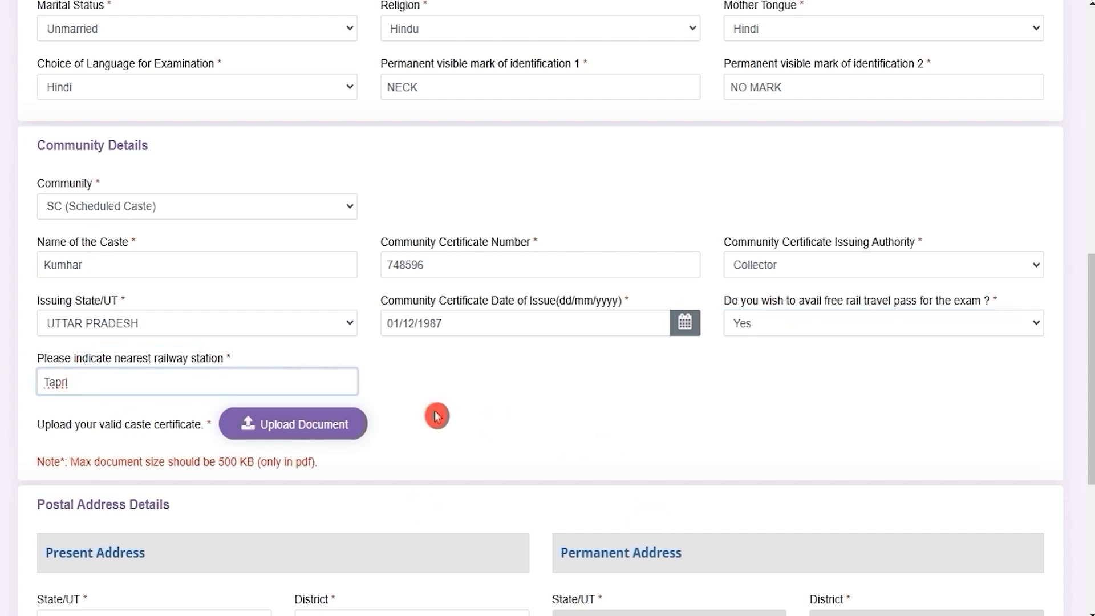
left_click_drag(65, 428, 164, 435)
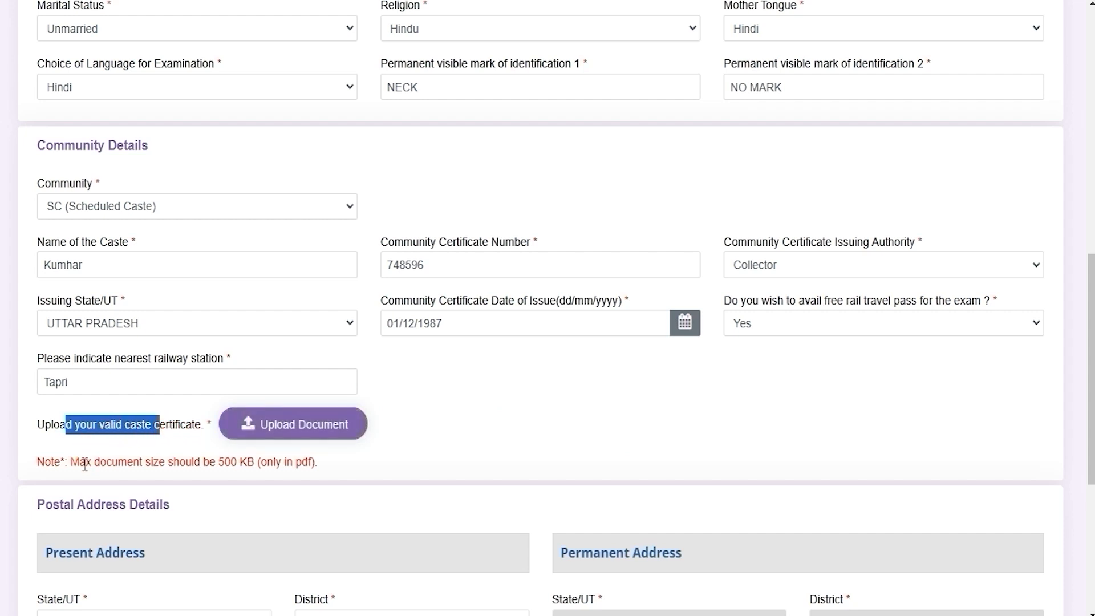
left_click_drag(81, 465, 211, 465)
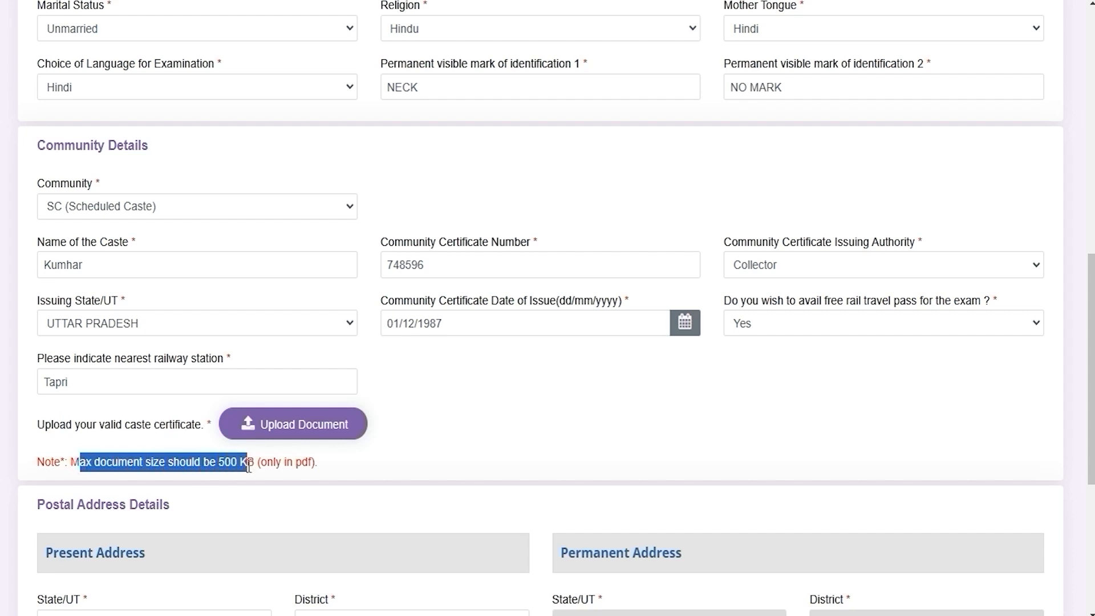
Review the Present Address and Permanent Address sections of the postal address details
scroll(478, 462, "down", 3)
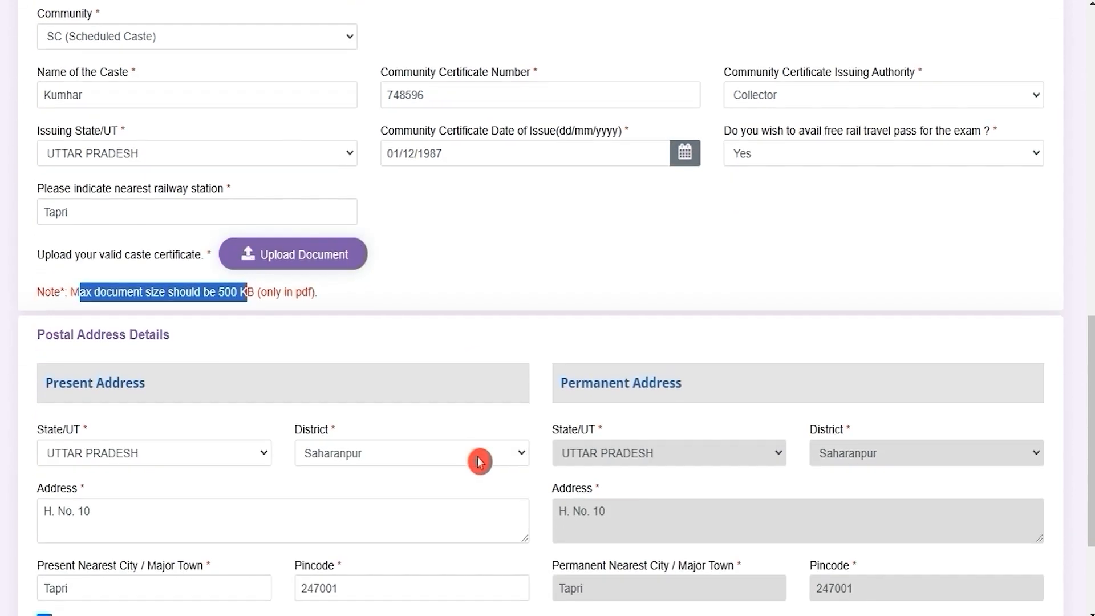
scroll(477, 461, "down", 3)
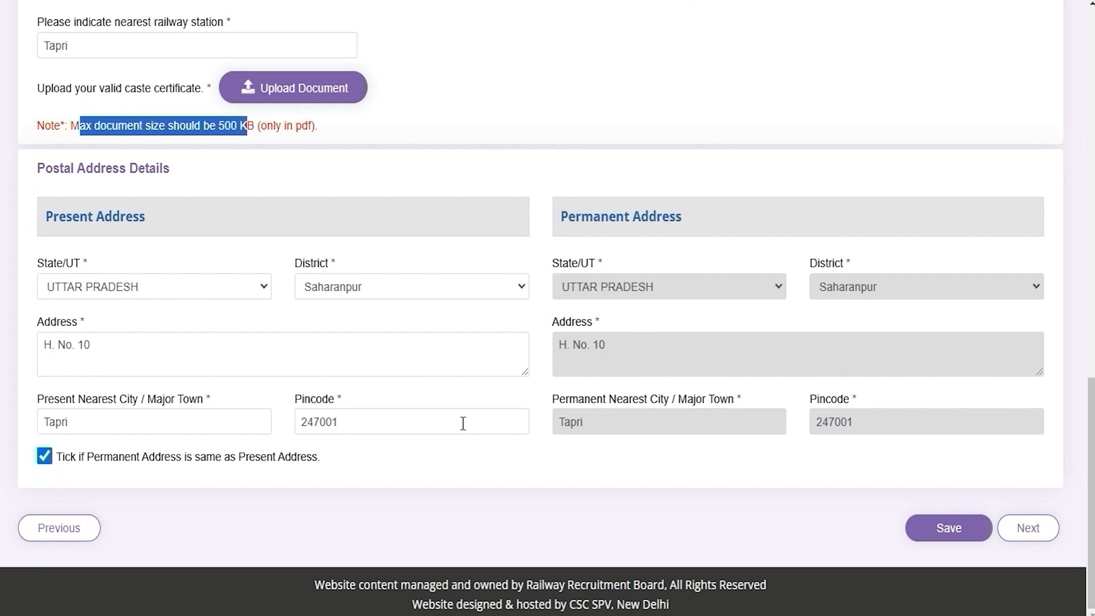
left_click_drag(65, 216, 107, 218)
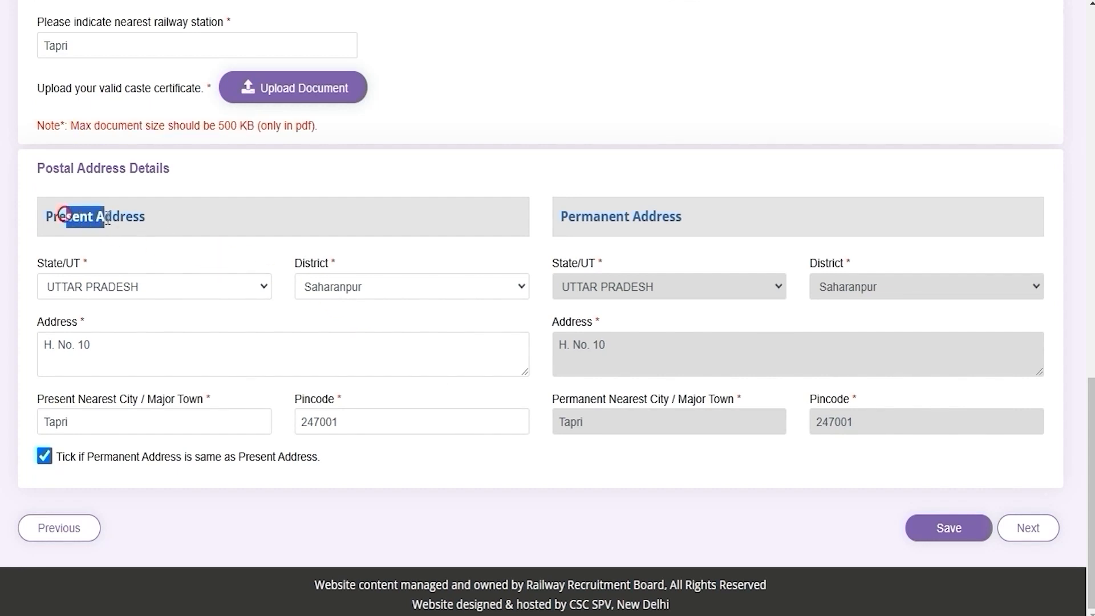
left_click_drag(570, 216, 624, 218)
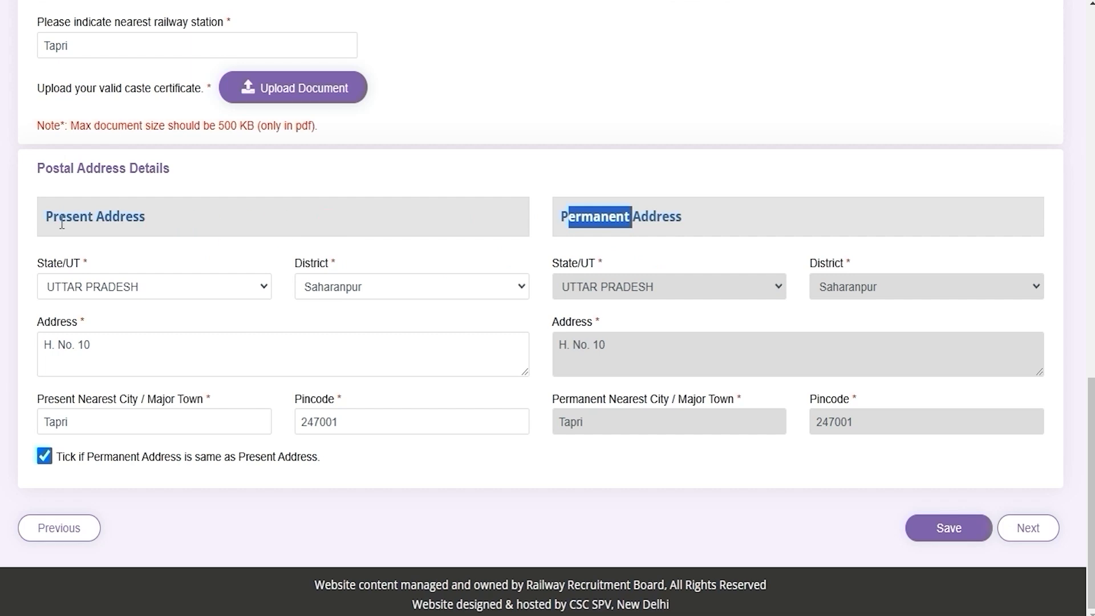
left_click_drag(62, 222, 99, 221)
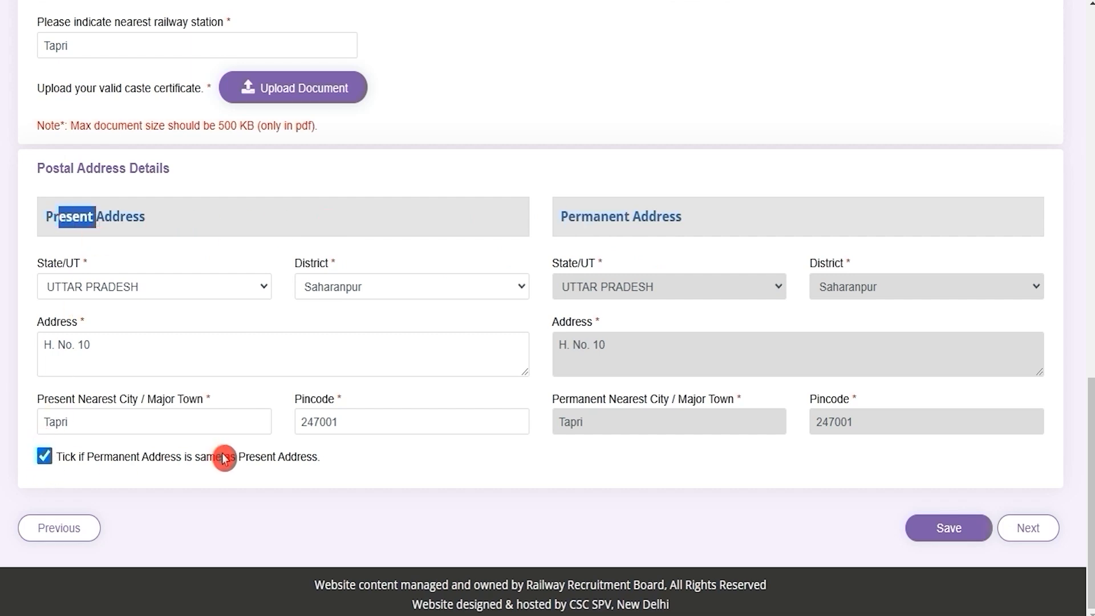
left_click_drag(574, 216, 668, 220)
left_click_drag(47, 224, 140, 222)
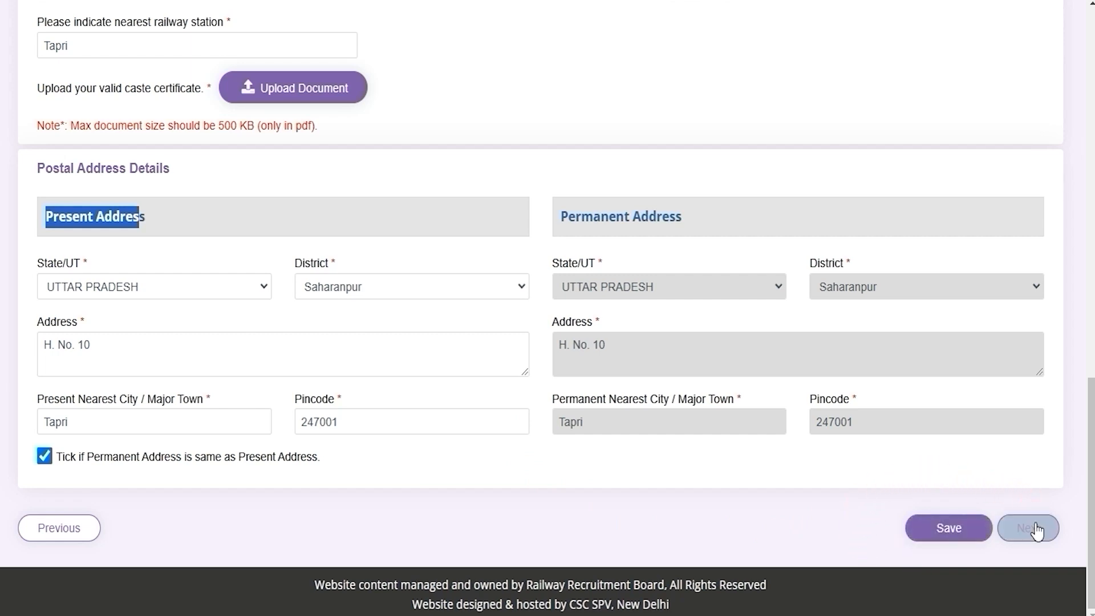
Continue to Category Details, try Yes for ex-serviceman to see defence options, then answer No
left_click(1036, 546)
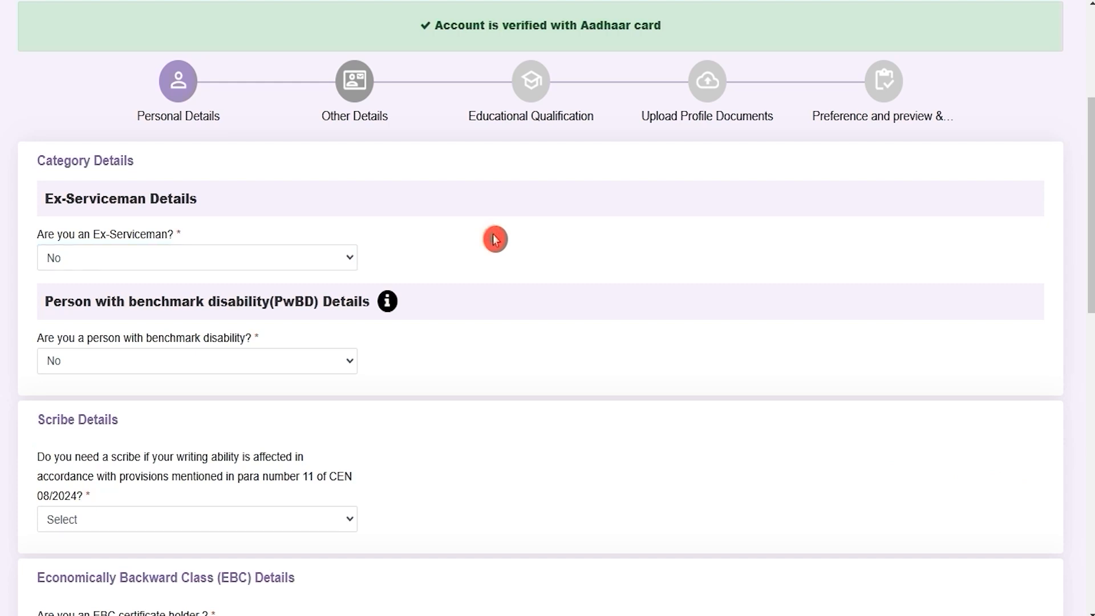
left_click_drag(67, 231, 147, 242)
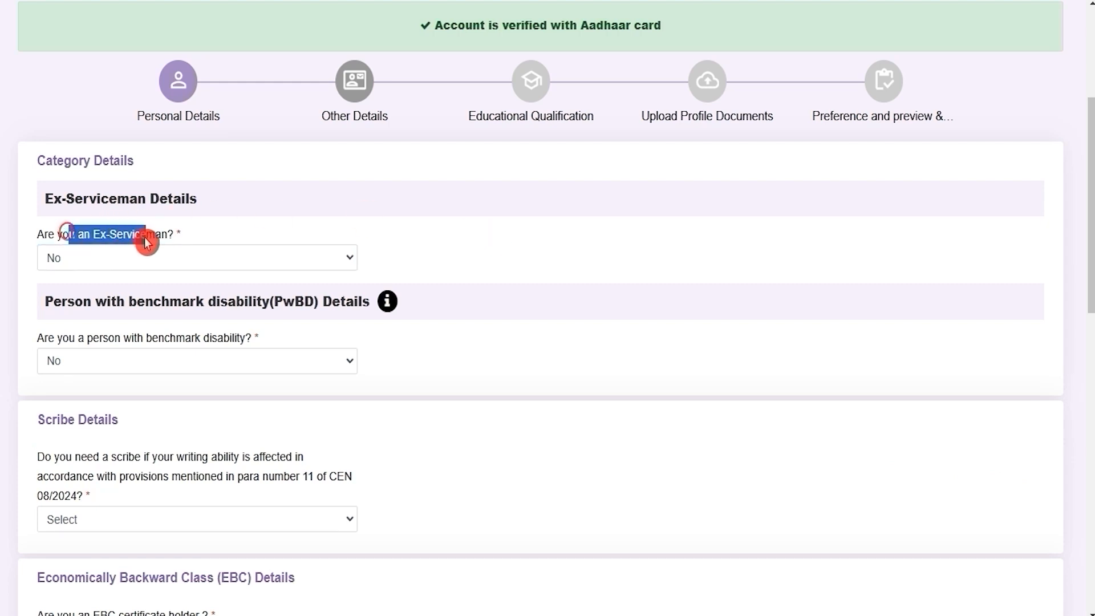
left_click(186, 259)
left_click(90, 304)
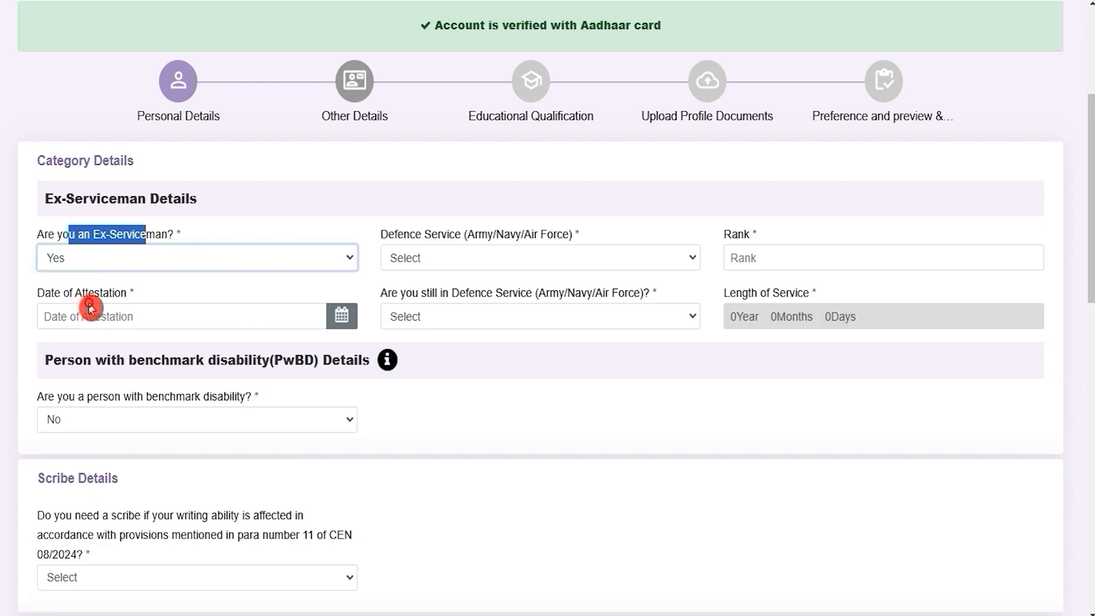
left_click(571, 266)
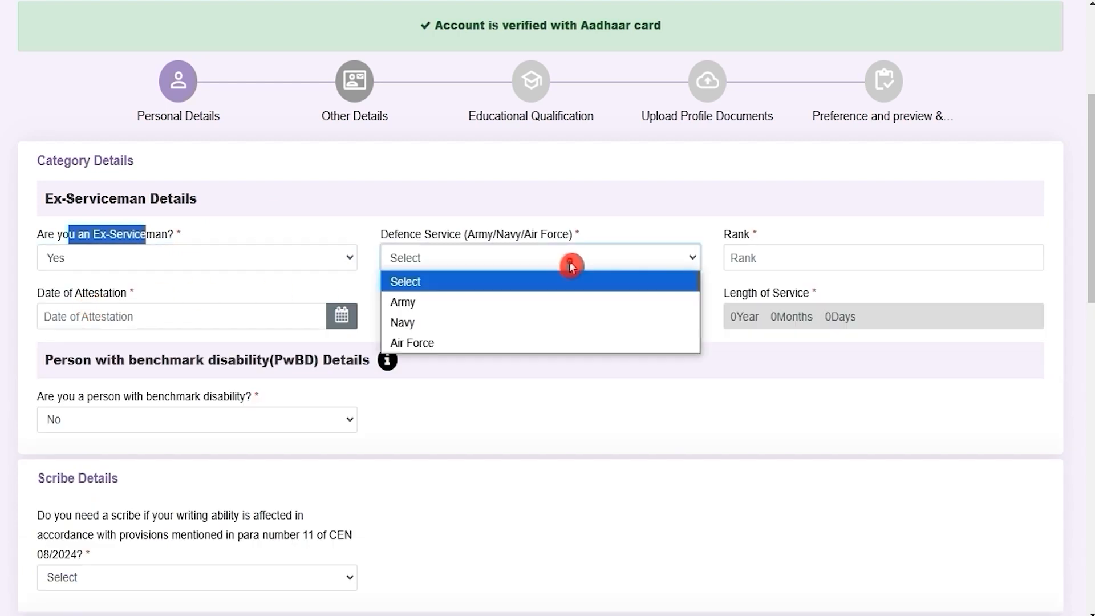
left_click(767, 257)
left_click(165, 257)
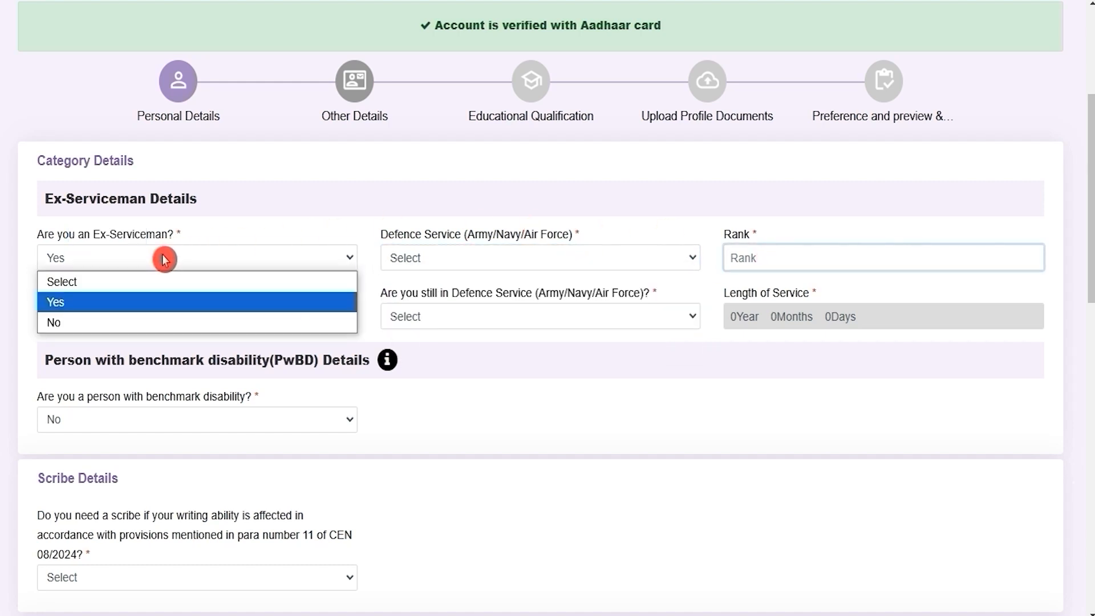
left_click(92, 322)
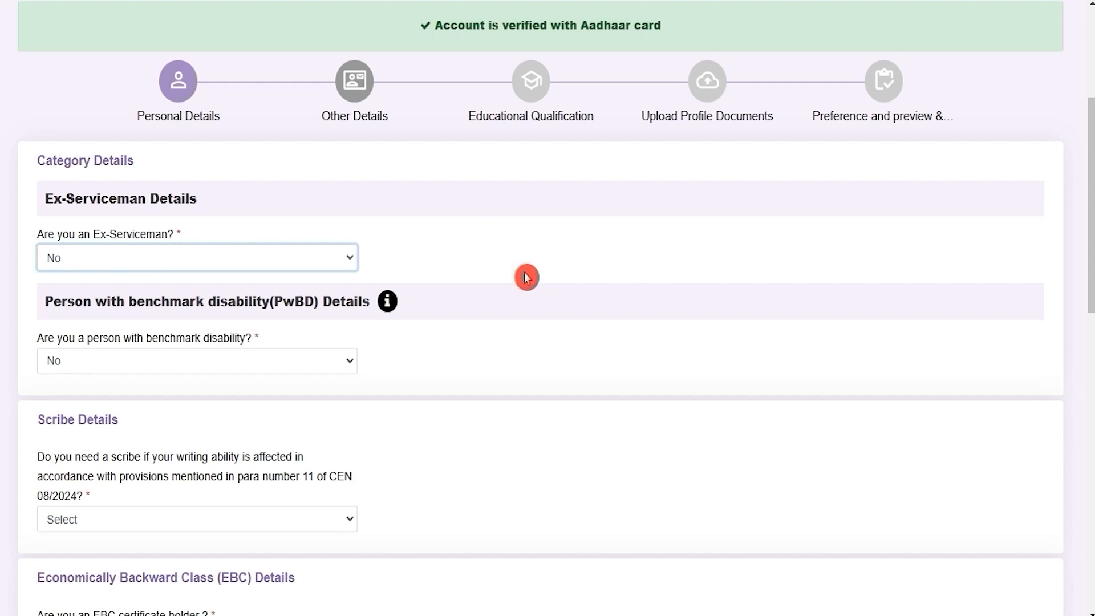
Try Yes for benchmark disability to view its categories, then set the answer to No
left_click_drag(151, 303, 261, 306)
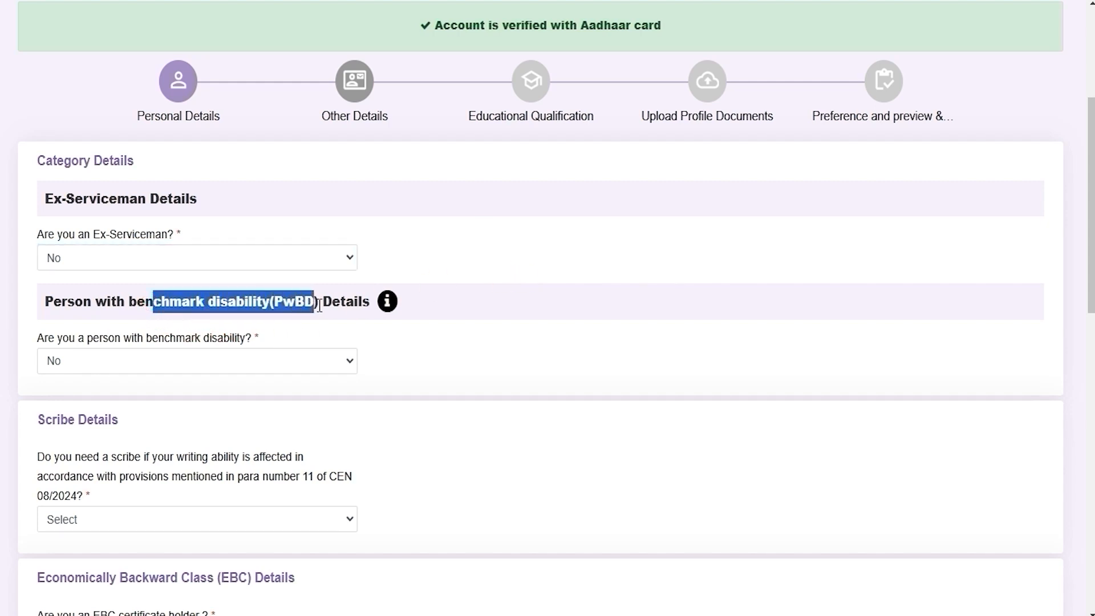
left_click(149, 365)
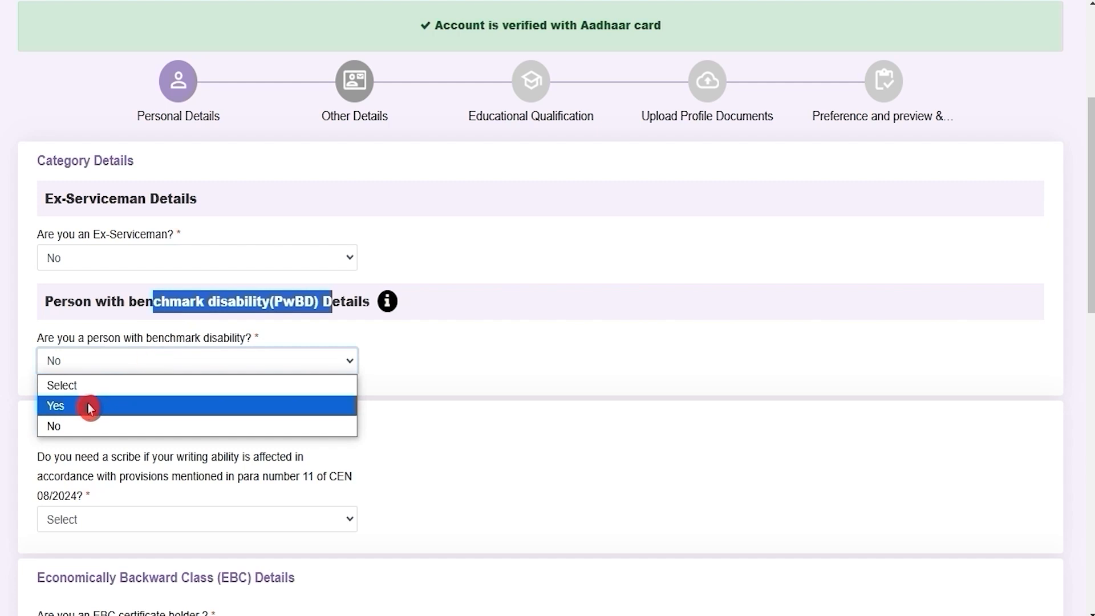
left_click(88, 406)
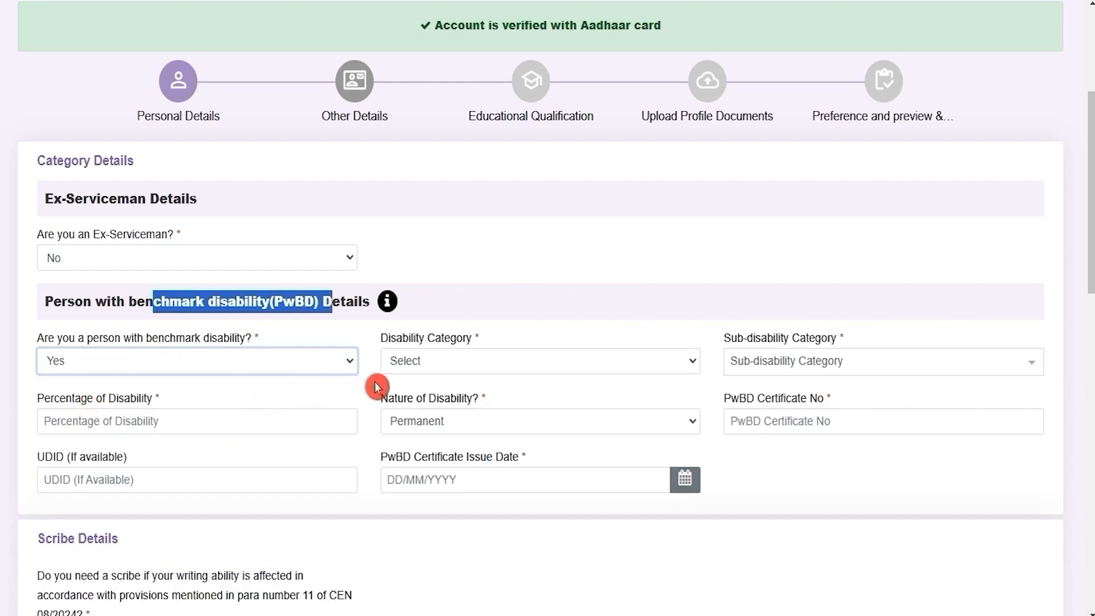
left_click(476, 358)
left_click(474, 358)
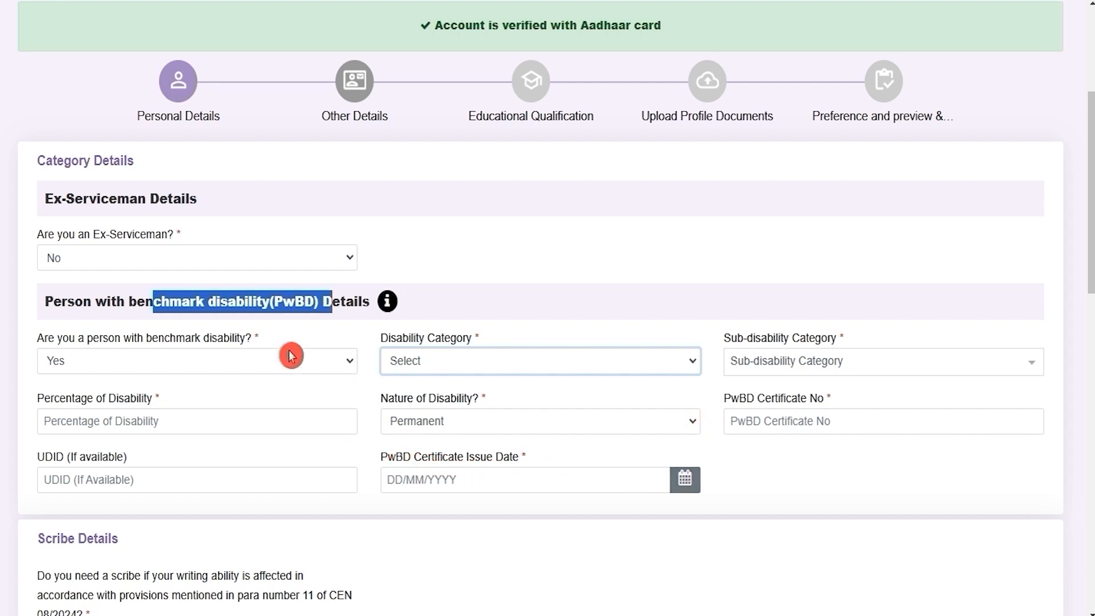
left_click(244, 363)
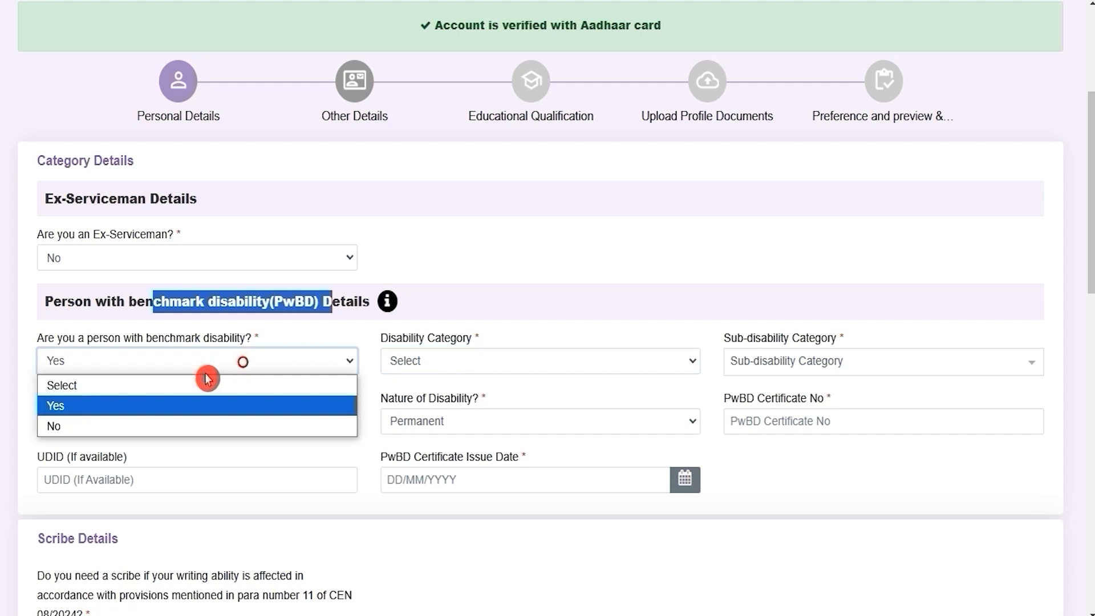
left_click(89, 428)
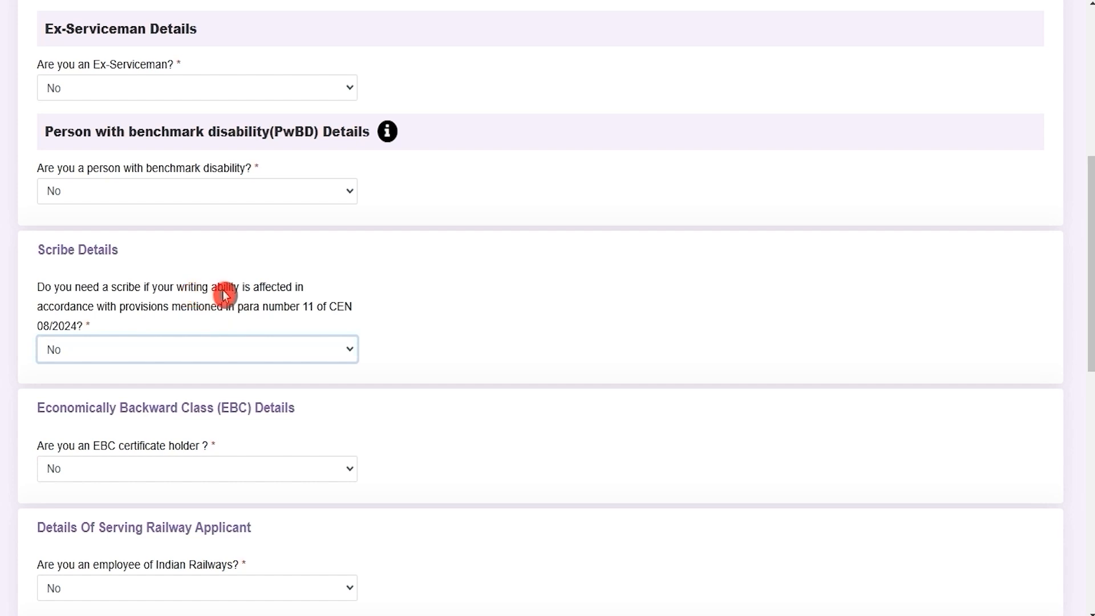
Try Yes for needing a scribe, acknowledge the notice, then set it to No
left_click(165, 349)
left_click(102, 403)
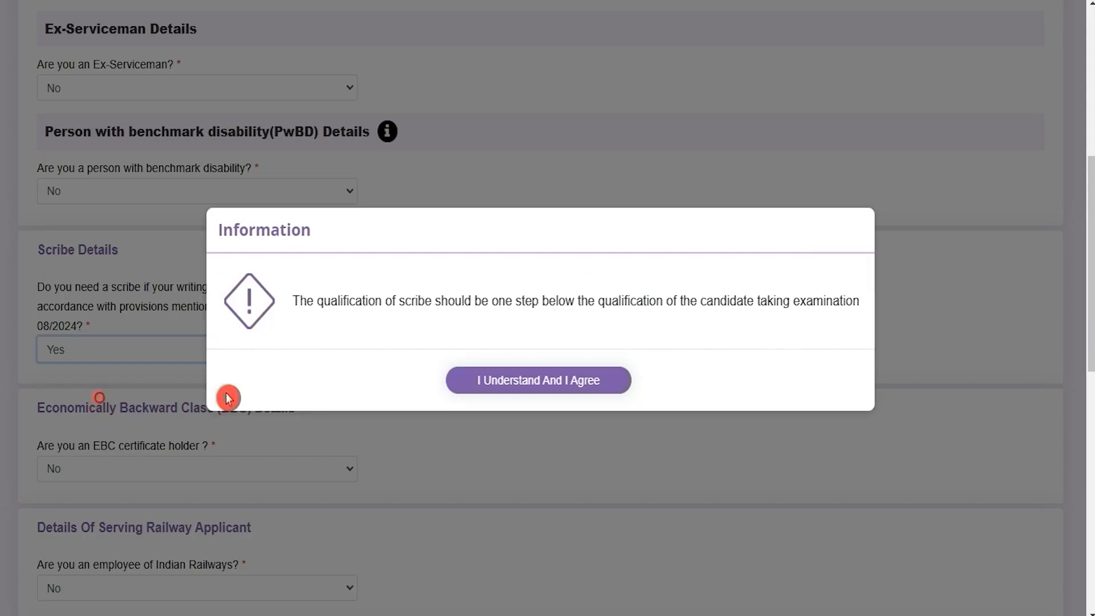
left_click(482, 386)
left_click(181, 355)
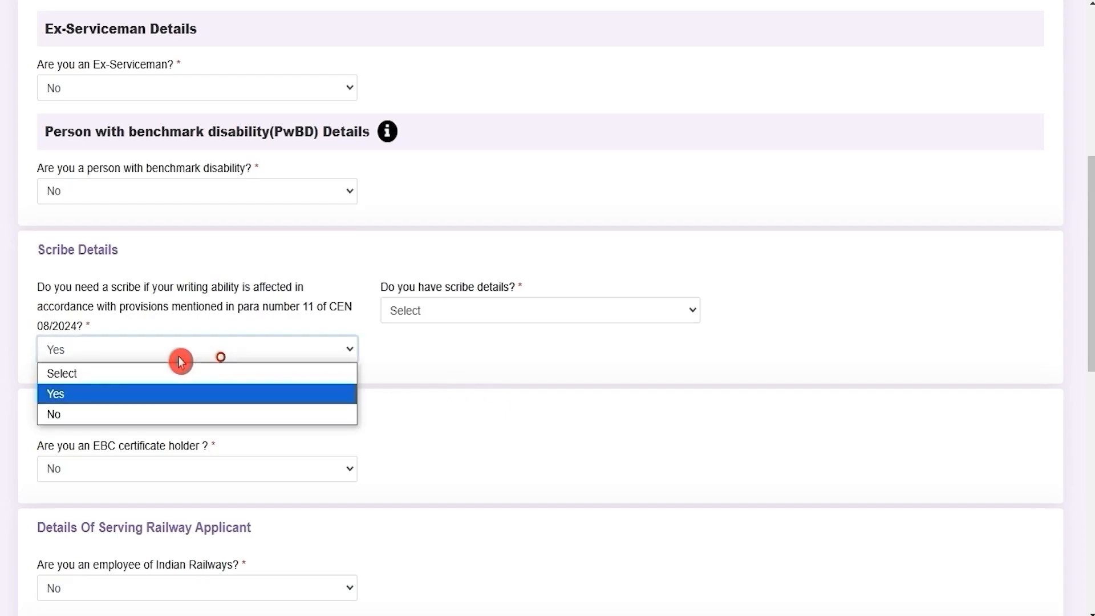
left_click(80, 414)
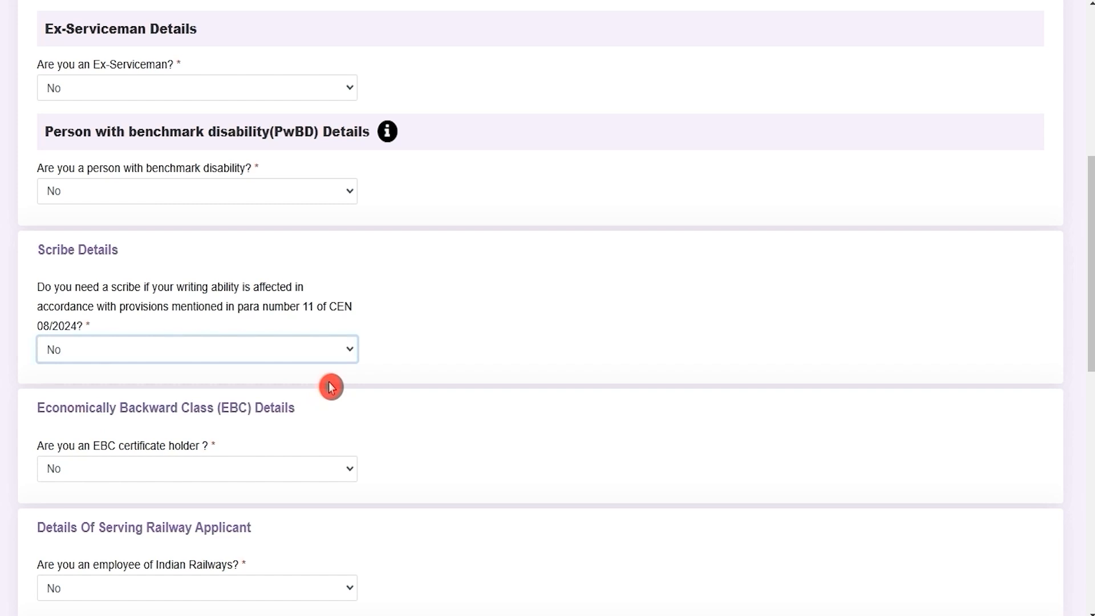
Try Yes for holding an EBC certificate to see the fee concession, then answer No
scroll(331, 388, "down", 4)
left_click_drag(82, 194, 171, 215)
left_click(171, 215)
left_click(104, 257)
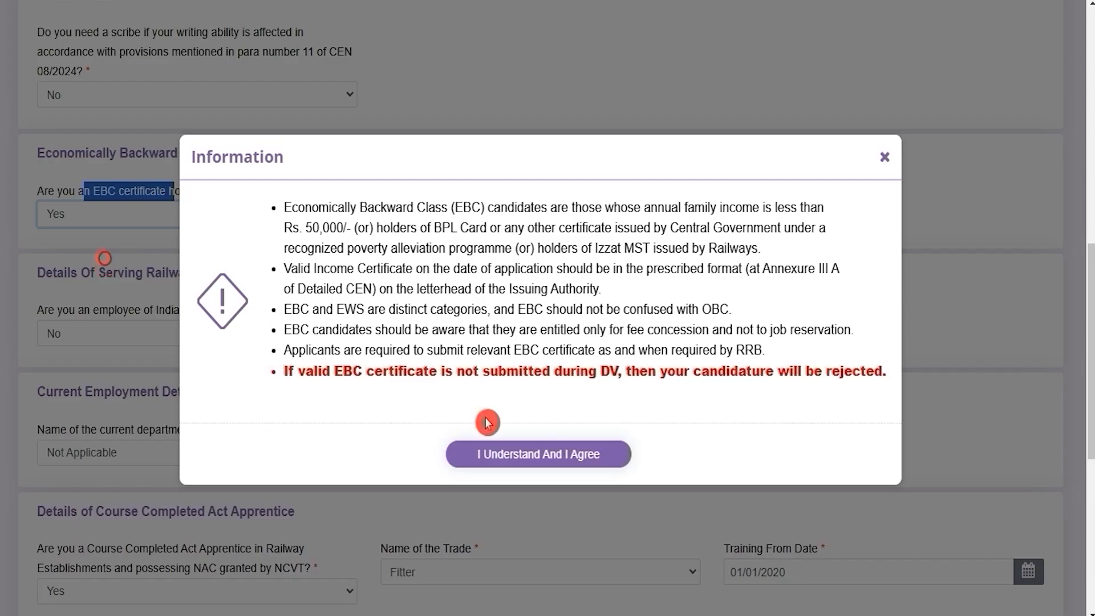
left_click(546, 455)
left_click(496, 221)
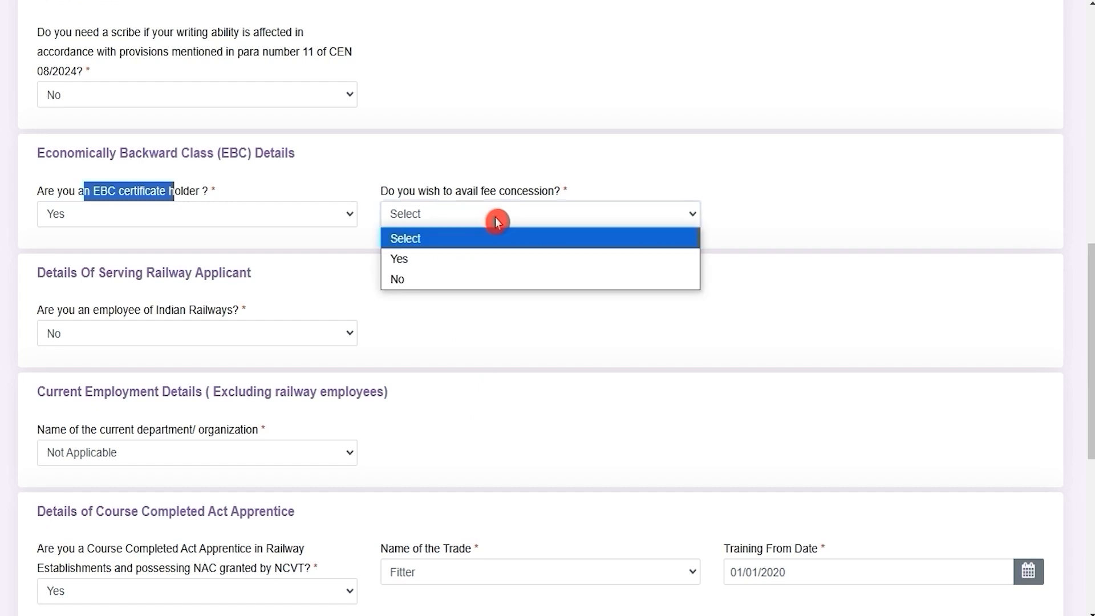
left_click(344, 220)
left_click(344, 220)
left_click(313, 280)
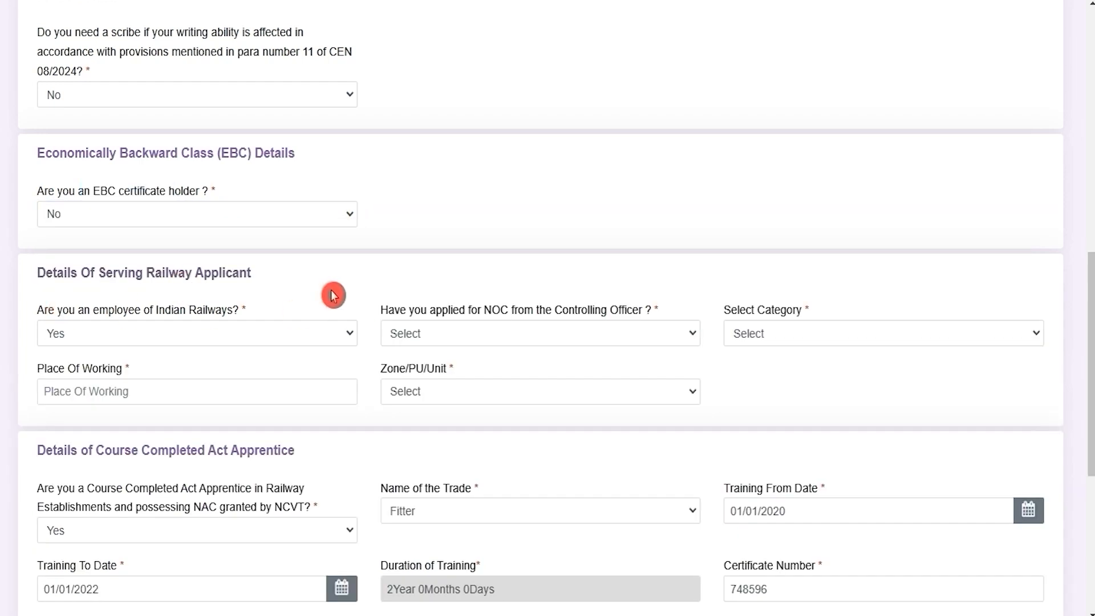
Answer No for Indian Railways employee and set current department/organization to Not Applicable
left_click_drag(79, 308, 194, 331)
left_click(190, 333)
left_click(89, 377)
left_click(170, 333)
left_click(79, 395)
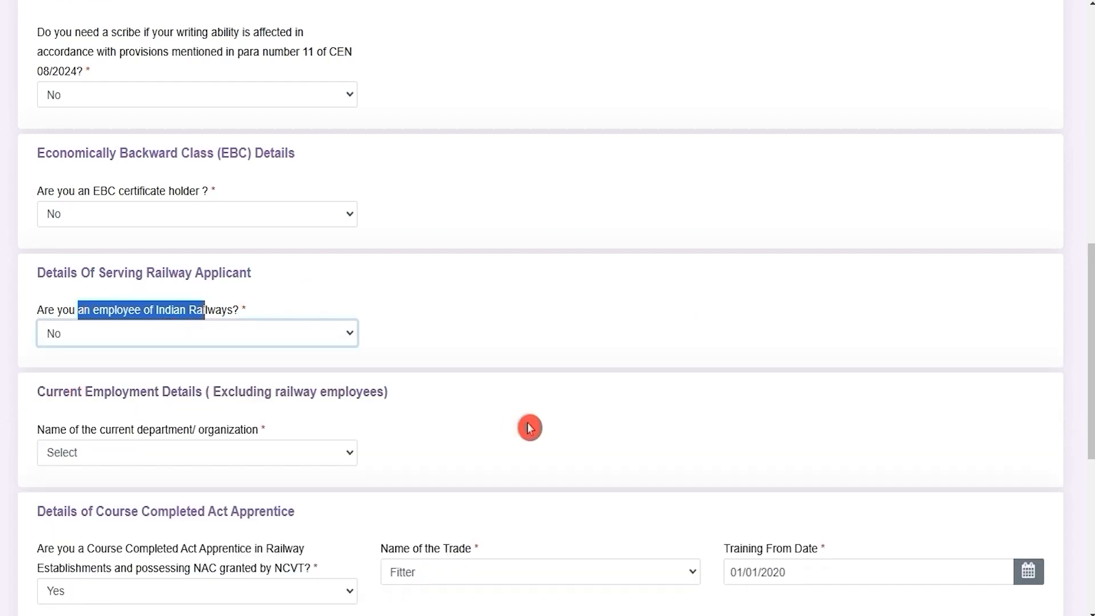
left_click(177, 392)
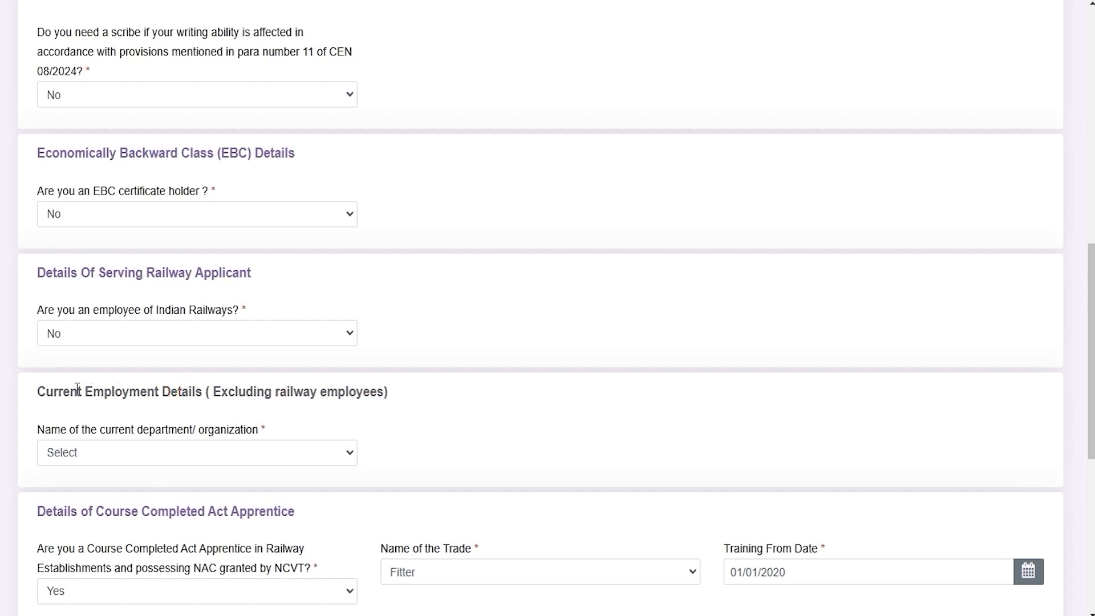
left_click_drag(78, 392, 235, 394)
left_click(151, 452)
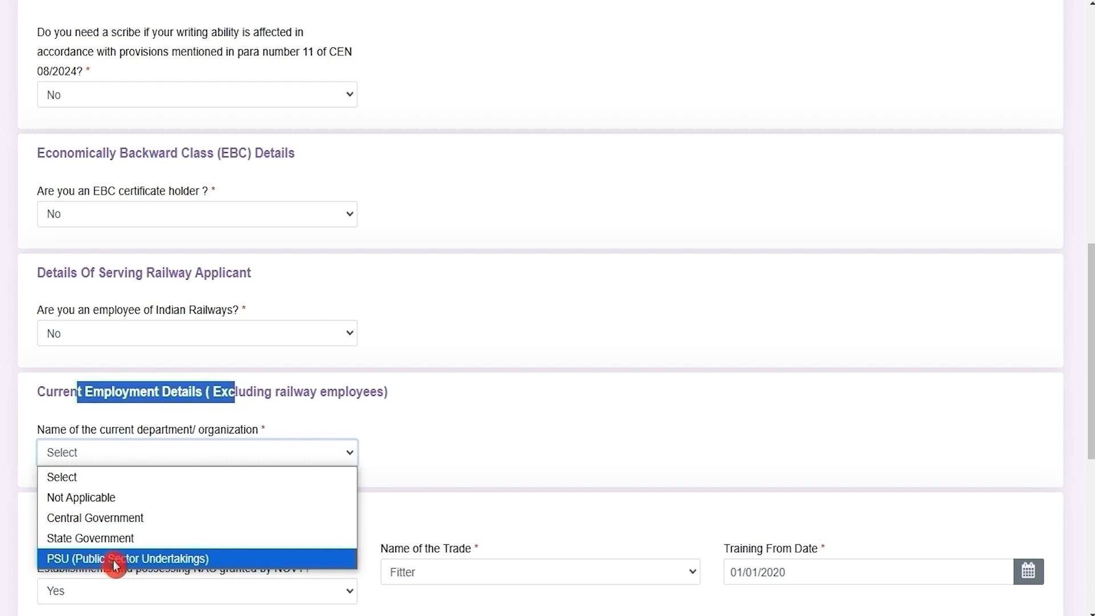
left_click(95, 496)
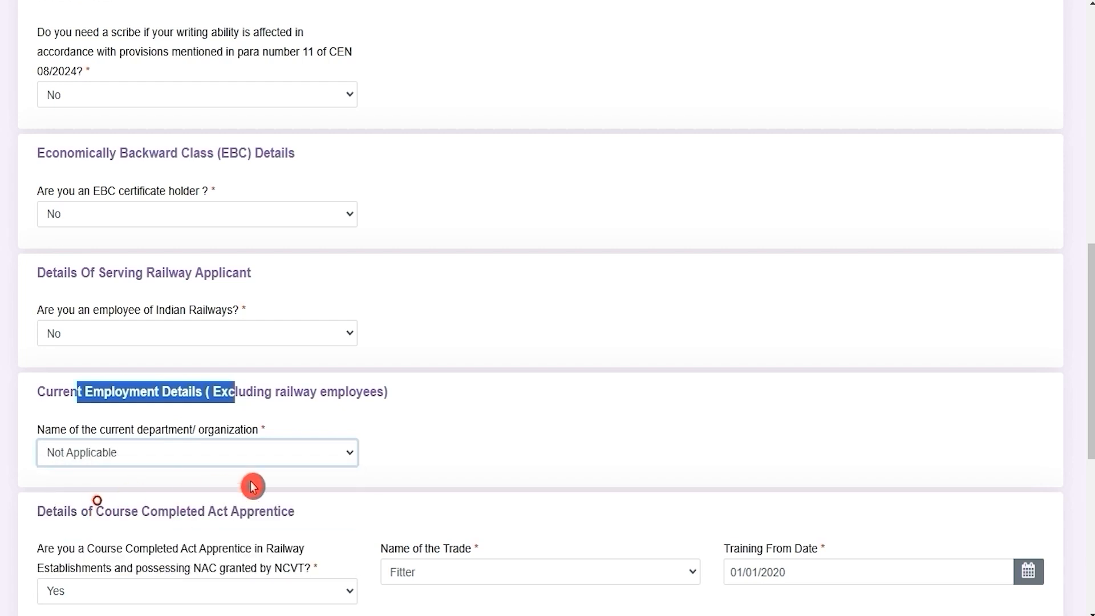
Mark the Course Completed Act Apprentice answer as Yes with Fitter as the trade
scroll(443, 452, "down", 4)
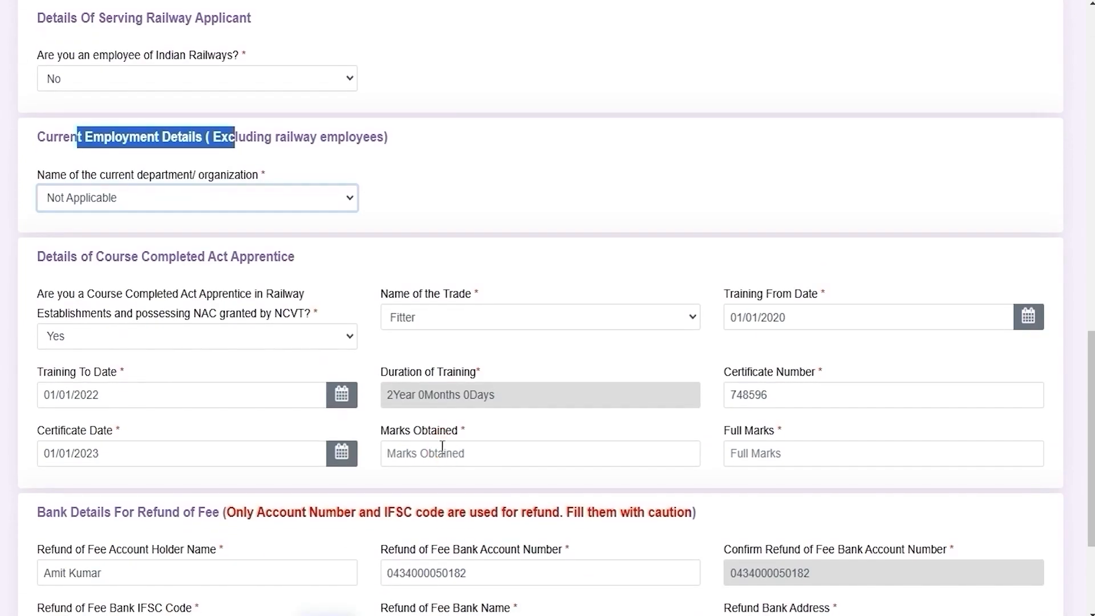
scroll(441, 446, "down", 1)
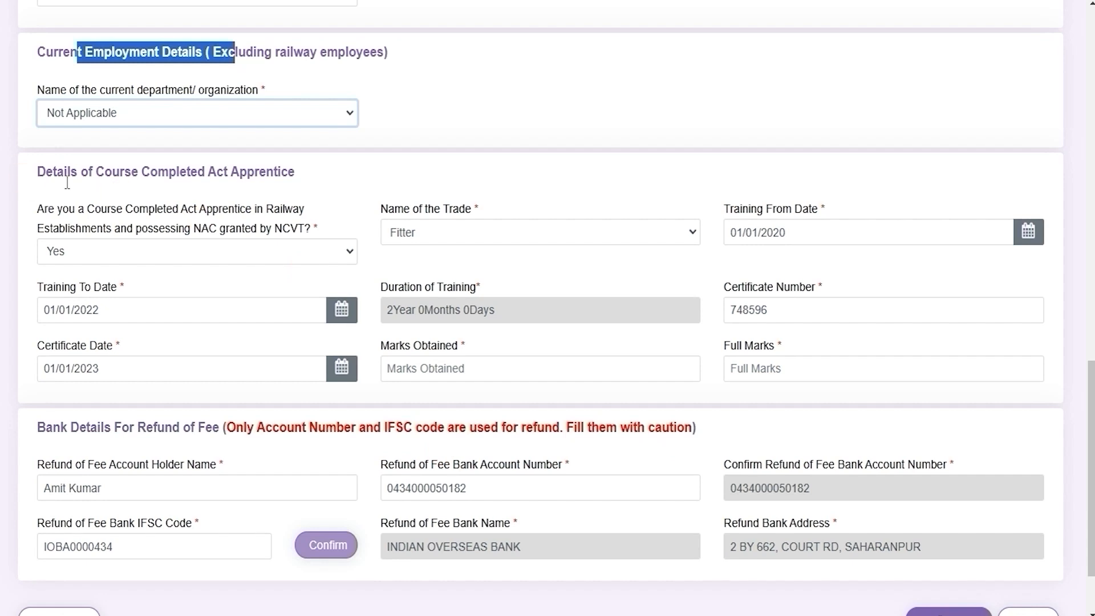
left_click_drag(66, 173, 250, 170)
left_click(231, 250)
left_click(103, 297)
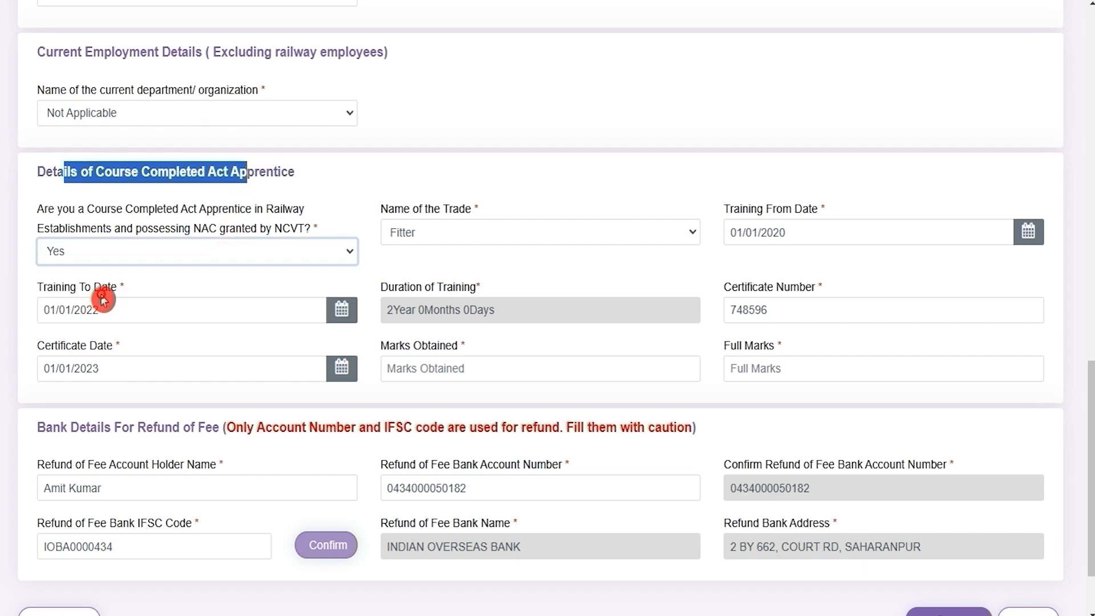
left_click(240, 250)
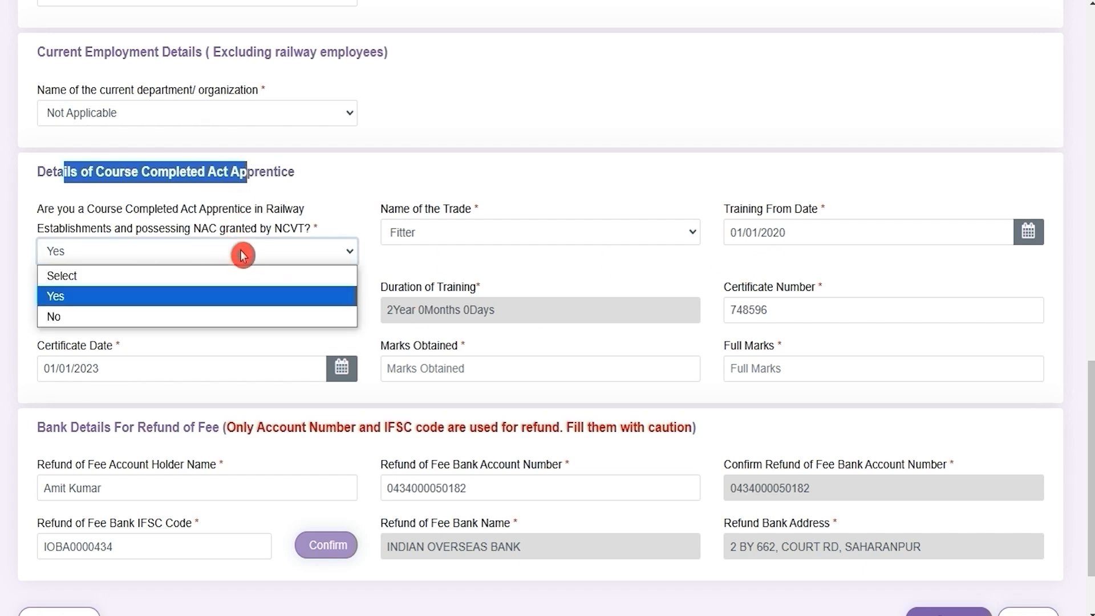
left_click(81, 317)
left_click(128, 276)
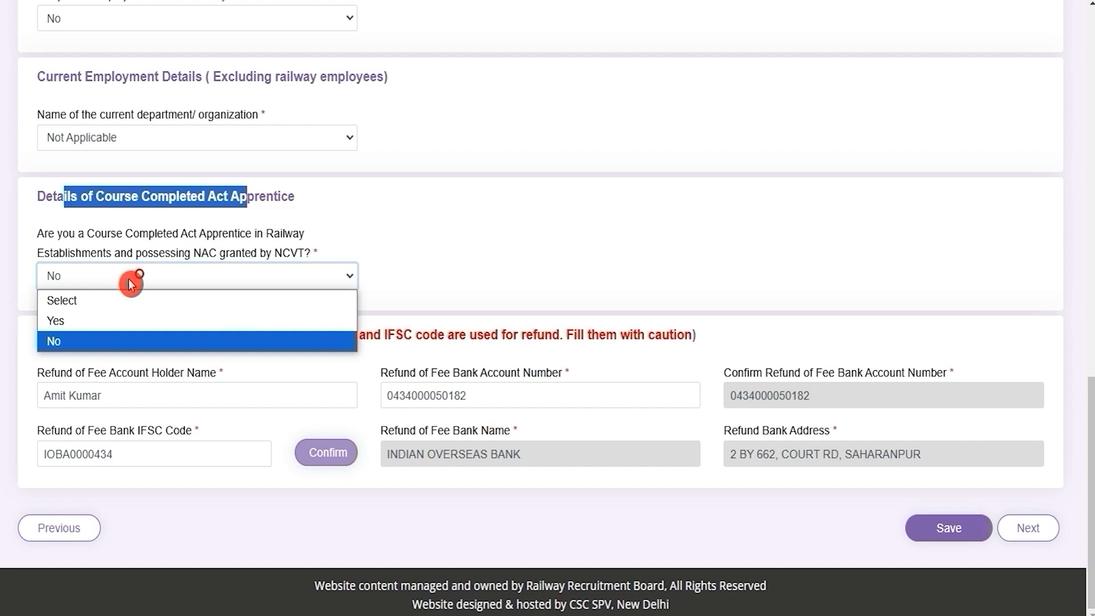
left_click(88, 323)
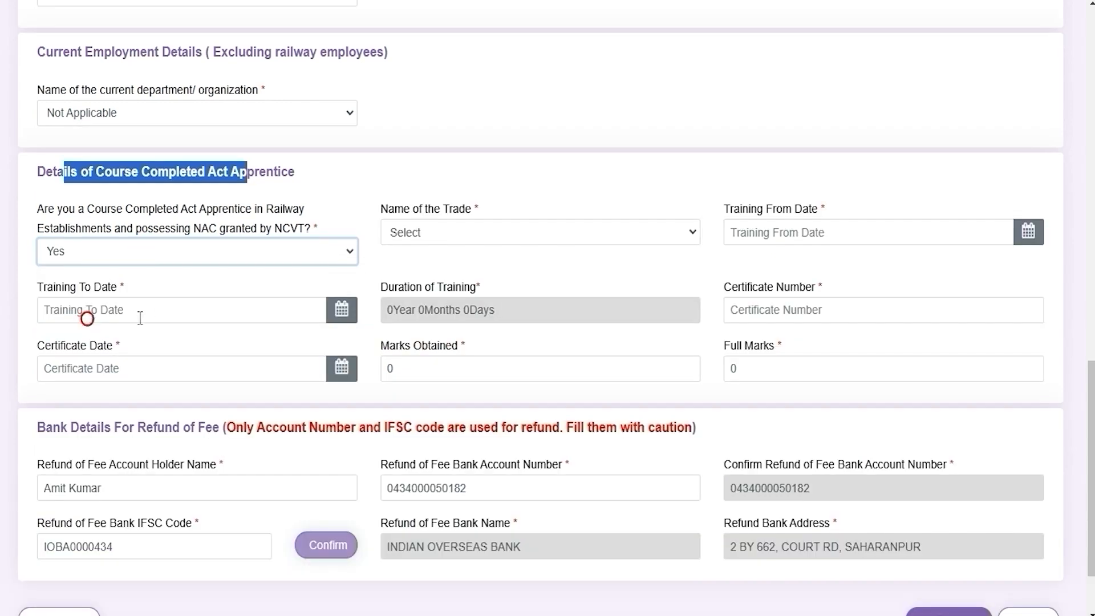
left_click(451, 238)
left_click(452, 351)
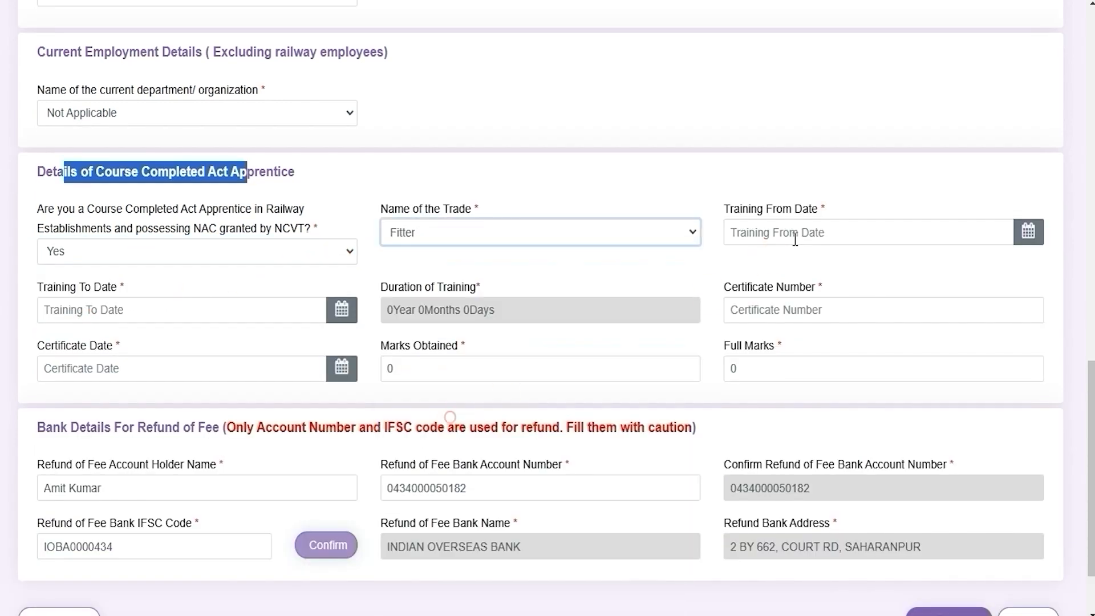
Fill the training dates and certificate details, with marks obtained 450 out of 600
left_click(794, 239)
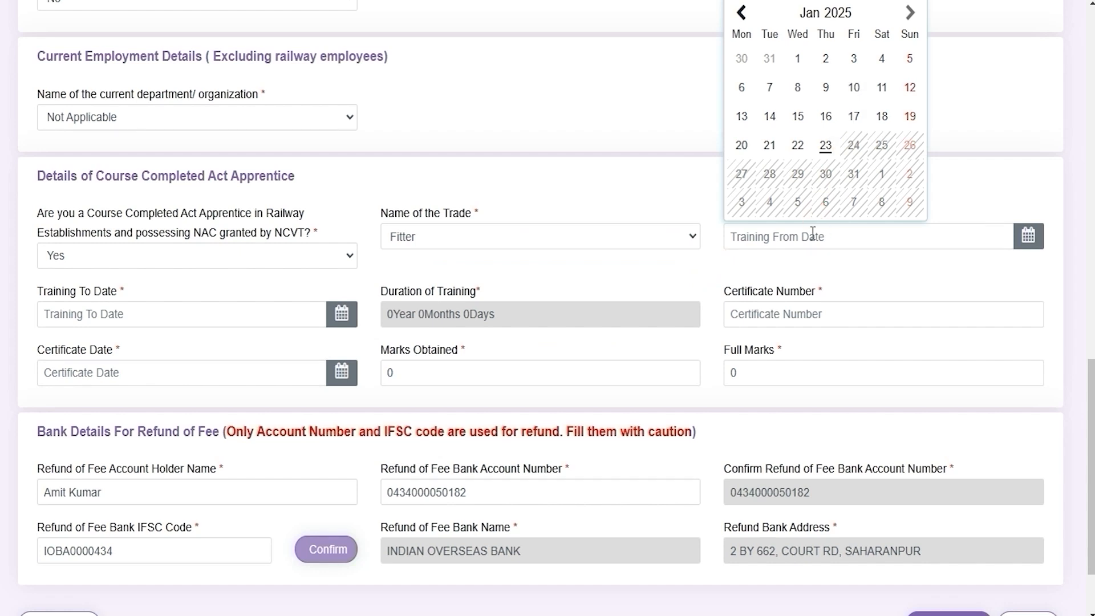
left_click(133, 314)
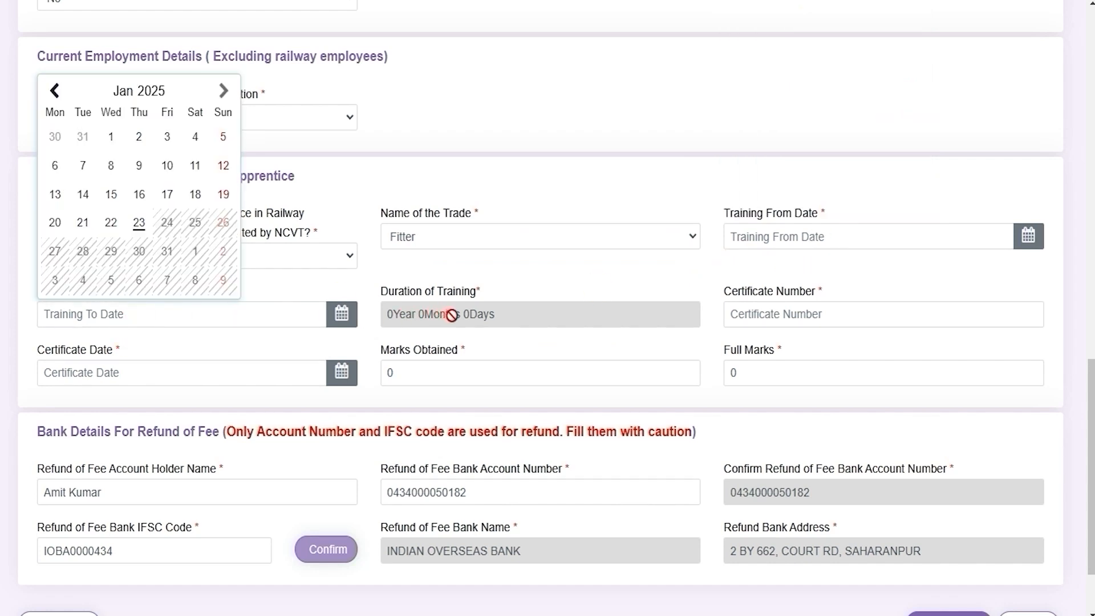
left_click(828, 311)
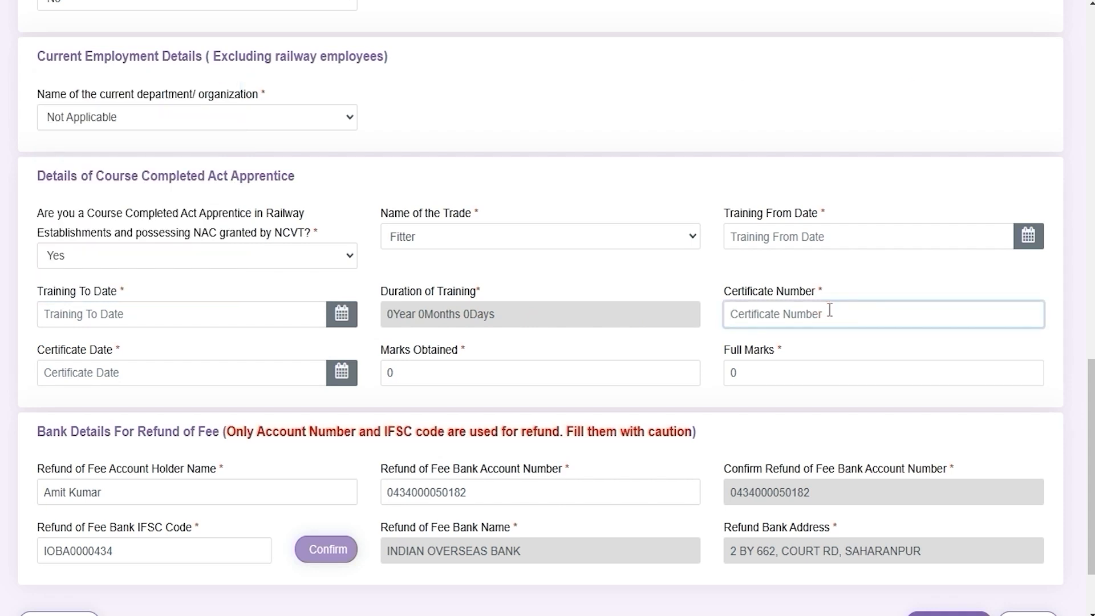
left_click(126, 373)
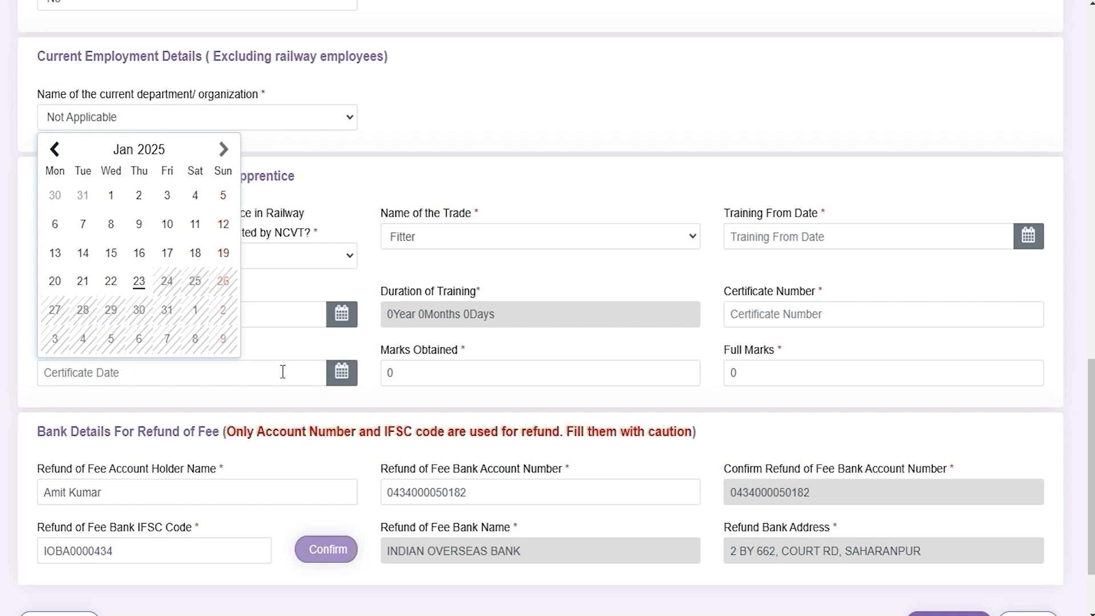
left_click(436, 374)
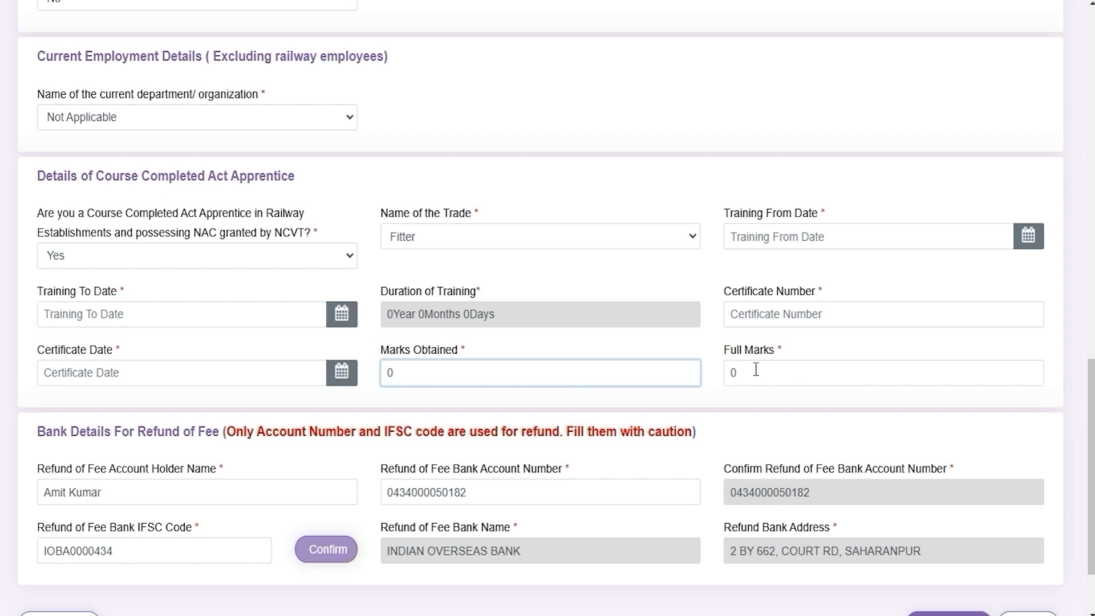
left_click(779, 378)
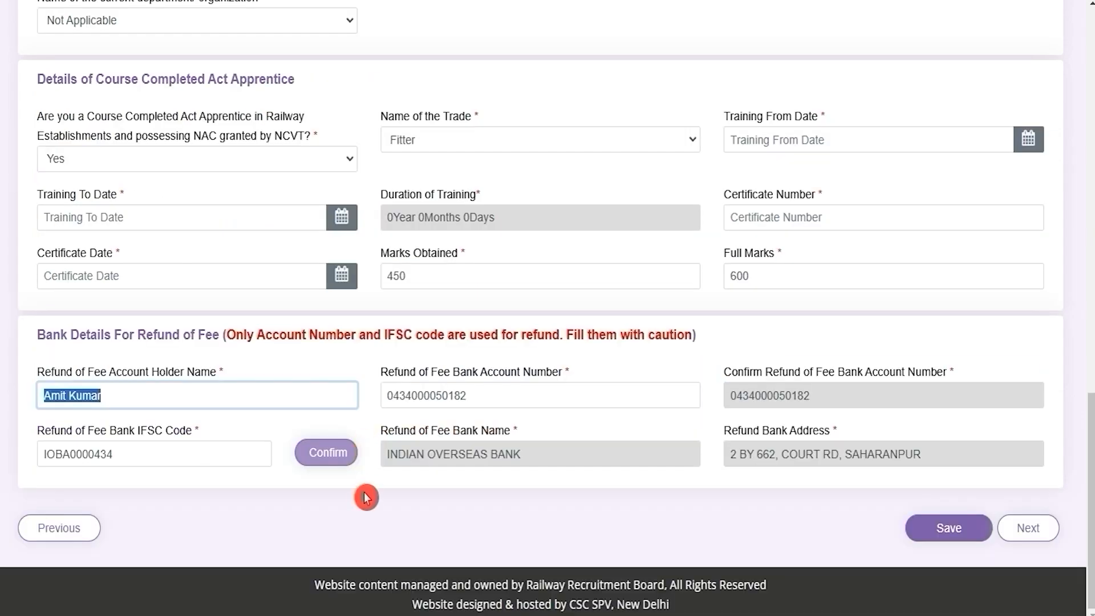
left_click(366, 497)
left_click_drag(52, 331, 196, 334)
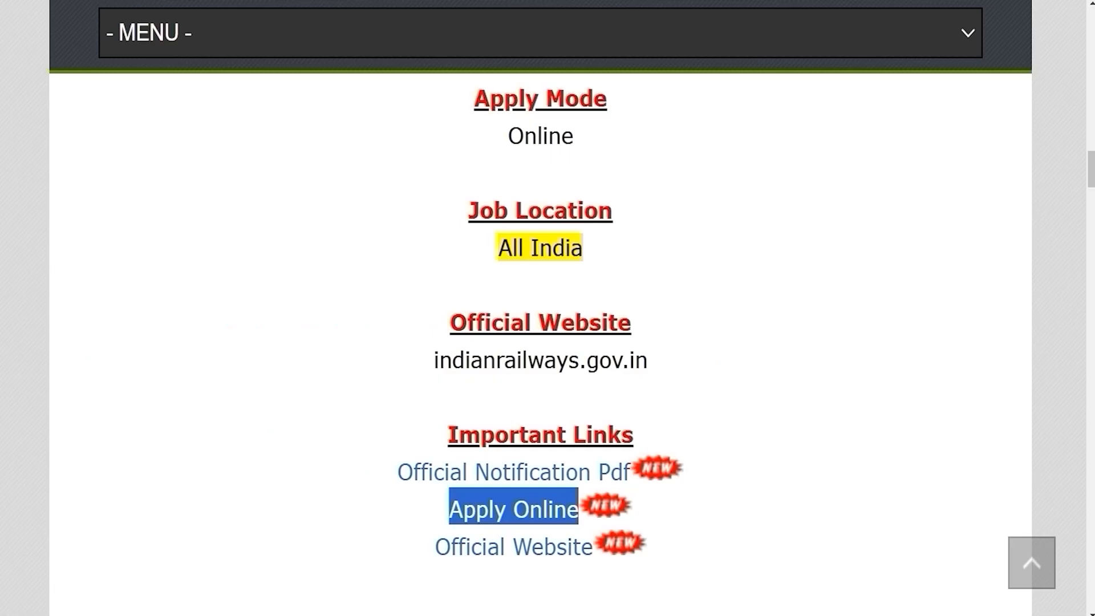
Highlight the application fee amounts: 500 for UR/OBC and 250 for SC/ST/PWD/Women
scroll(429, 376, "up", 6)
left_click_drag(461, 239, 616, 244)
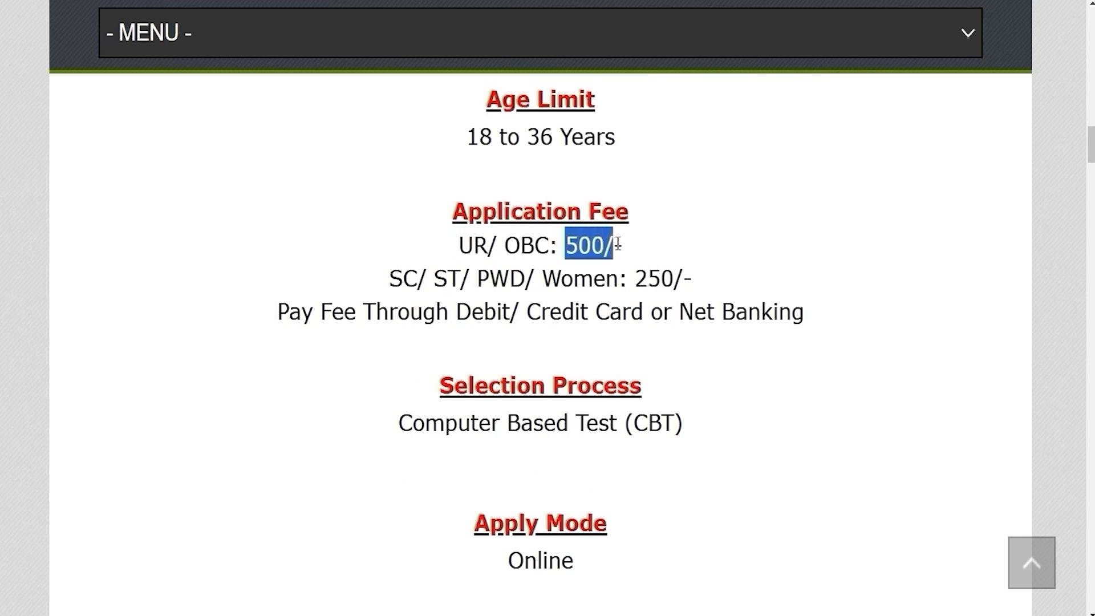
left_click_drag(390, 278, 683, 279)
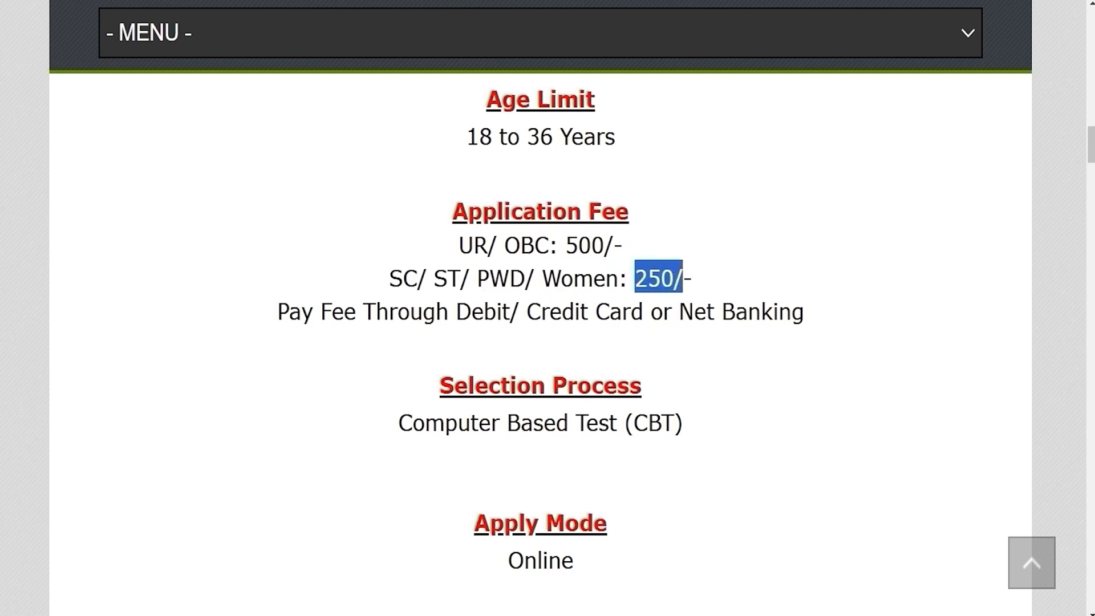
left_click(530, 1)
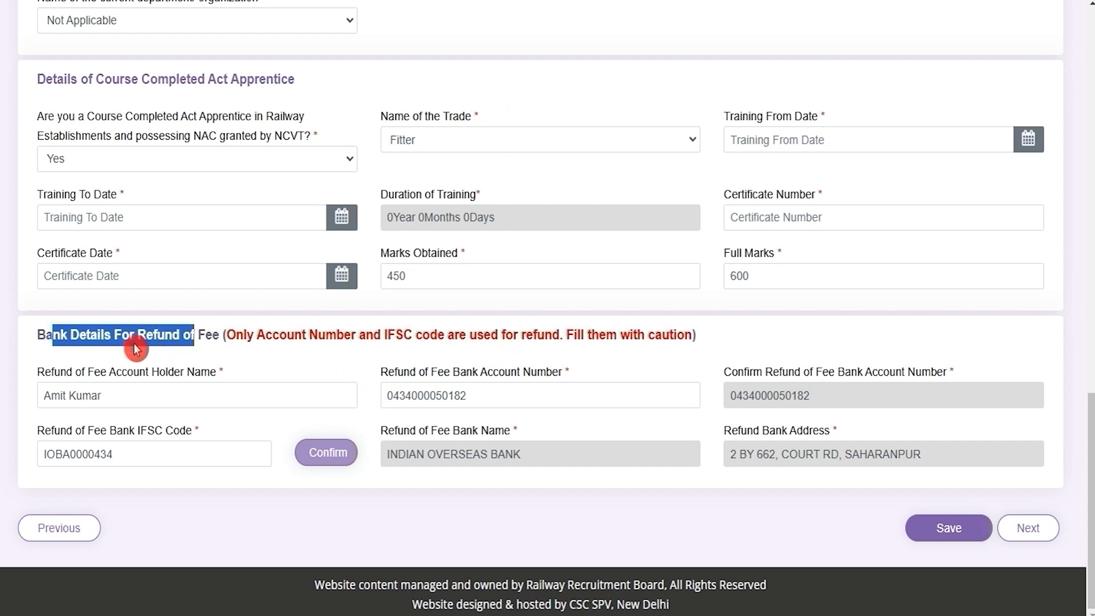
Review the refund bank fields: account holder name, account number, confirmation, IFSC code and bank name
left_click_drag(132, 372, 191, 375)
left_click_drag(425, 373, 531, 379)
left_click_drag(780, 373, 834, 376)
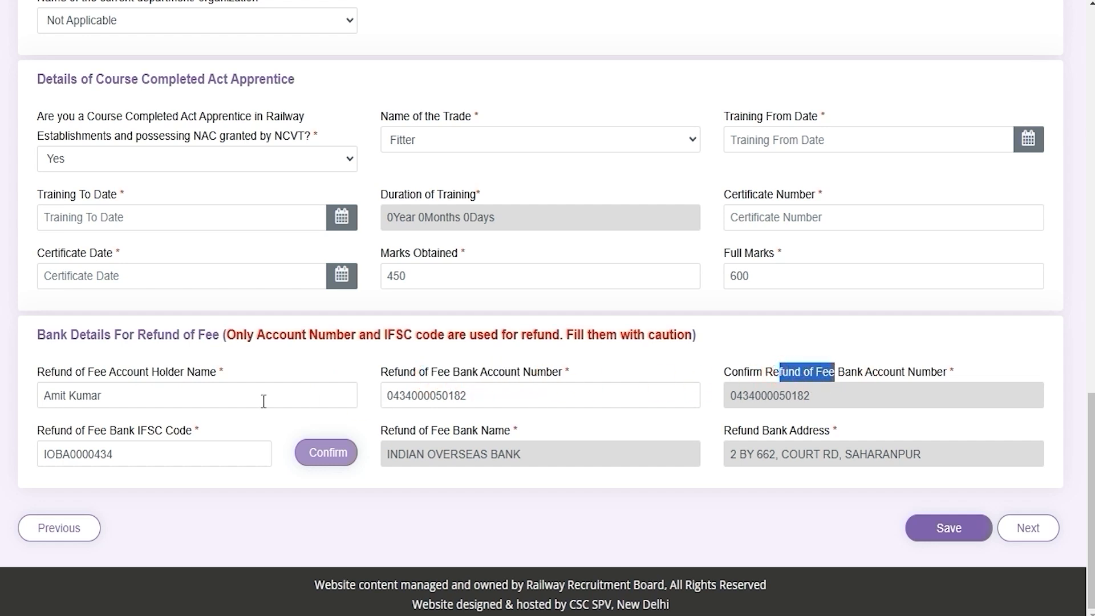
left_click_drag(107, 431, 183, 434)
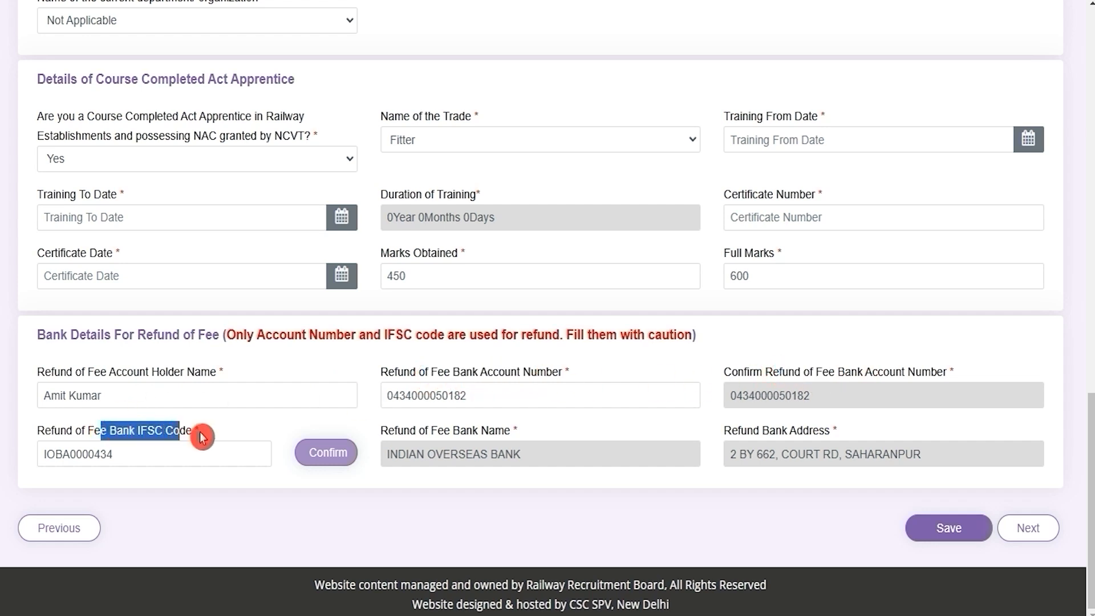
left_click(448, 435)
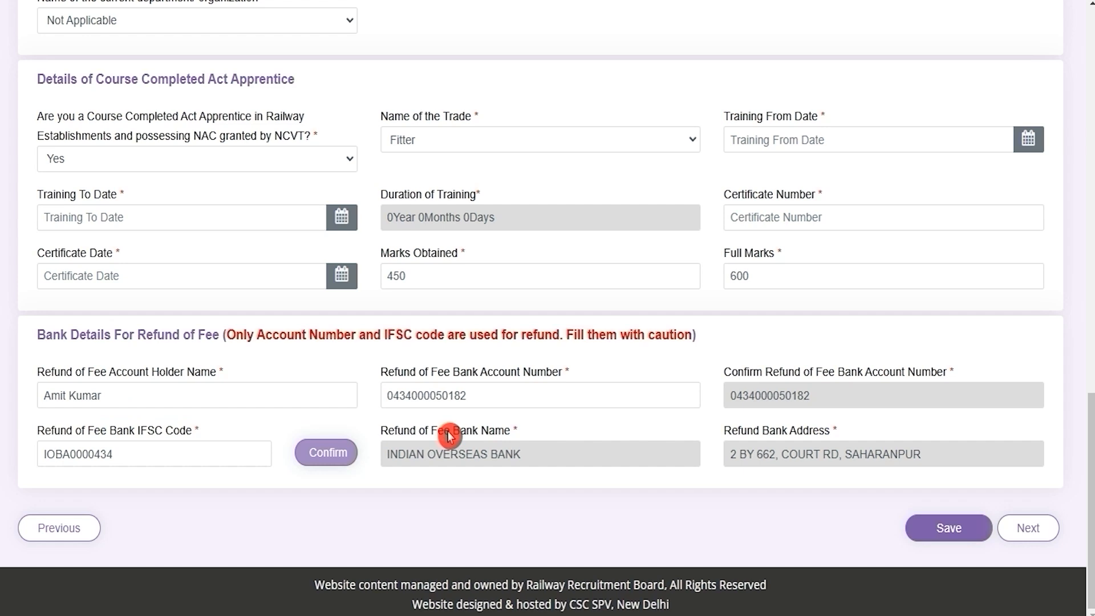
left_click_drag(447, 434, 478, 434)
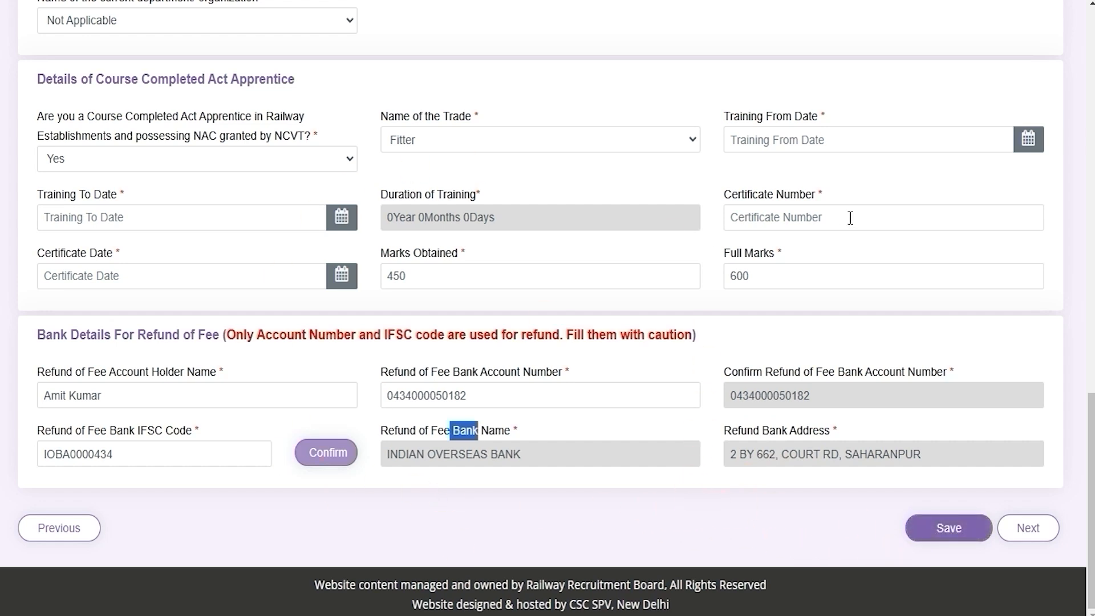
Save the bank details, then highlight the 10th pass, ITI and NCVT-granted NAC qualification requirement
left_click(1044, 543)
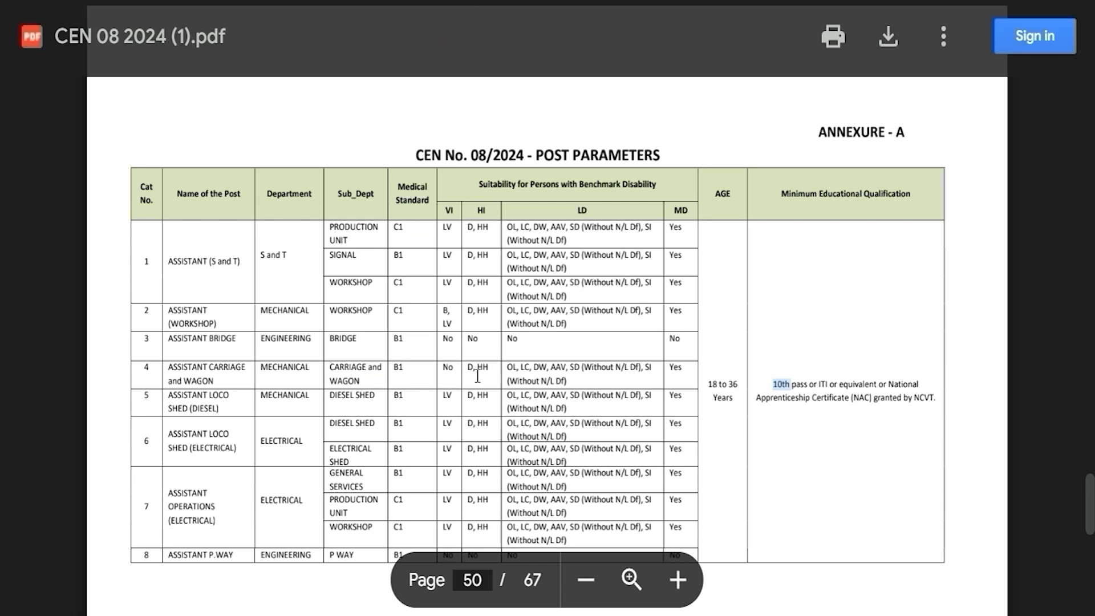
left_click_drag(774, 377, 785, 388)
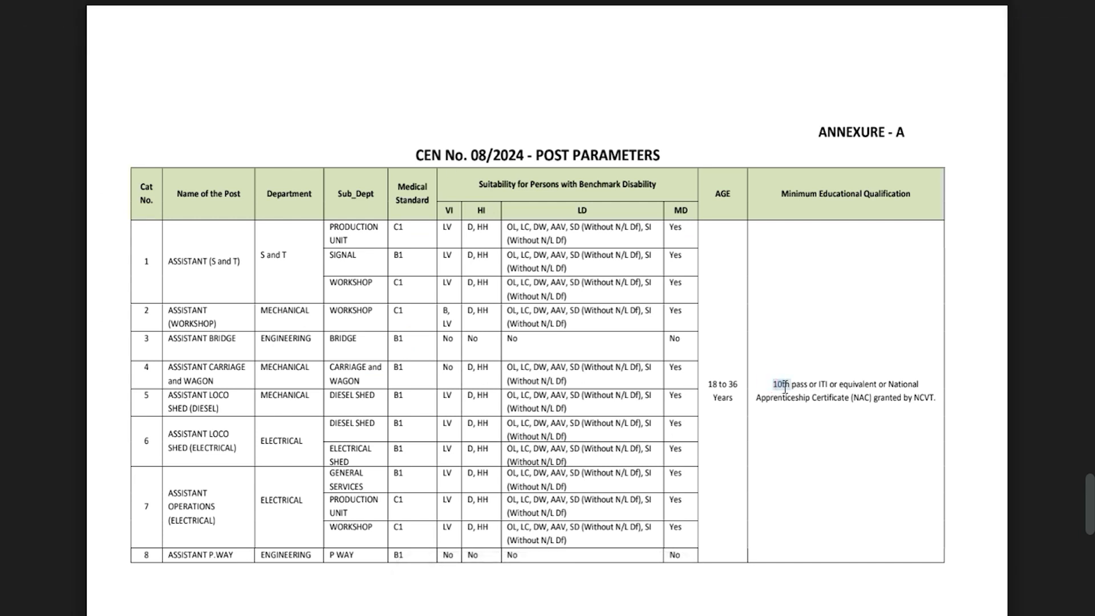
left_click(819, 383)
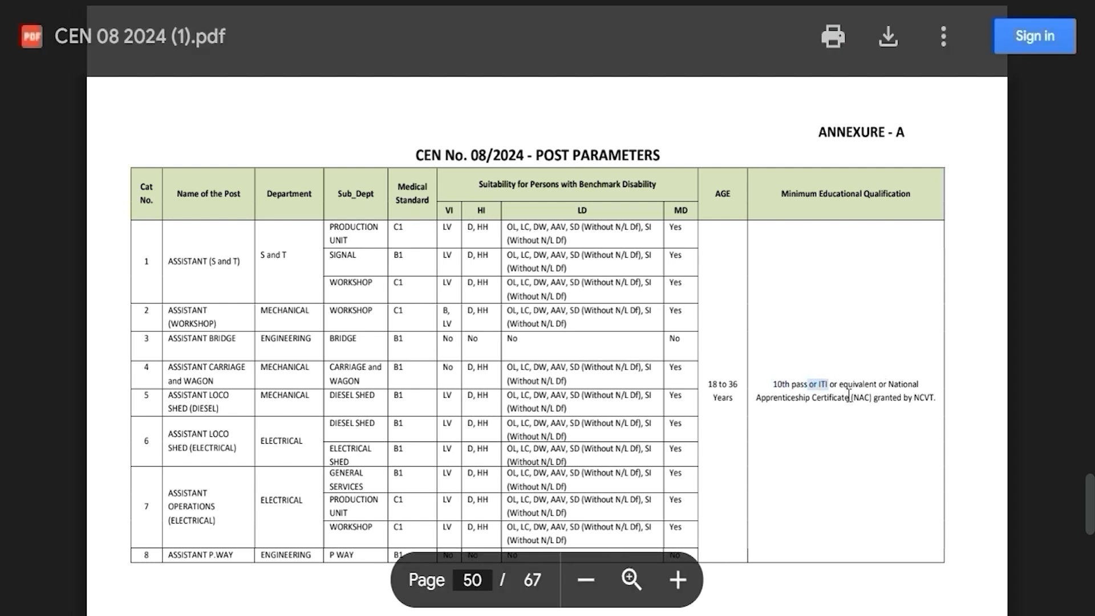
double_click(876, 398)
double_click(915, 398)
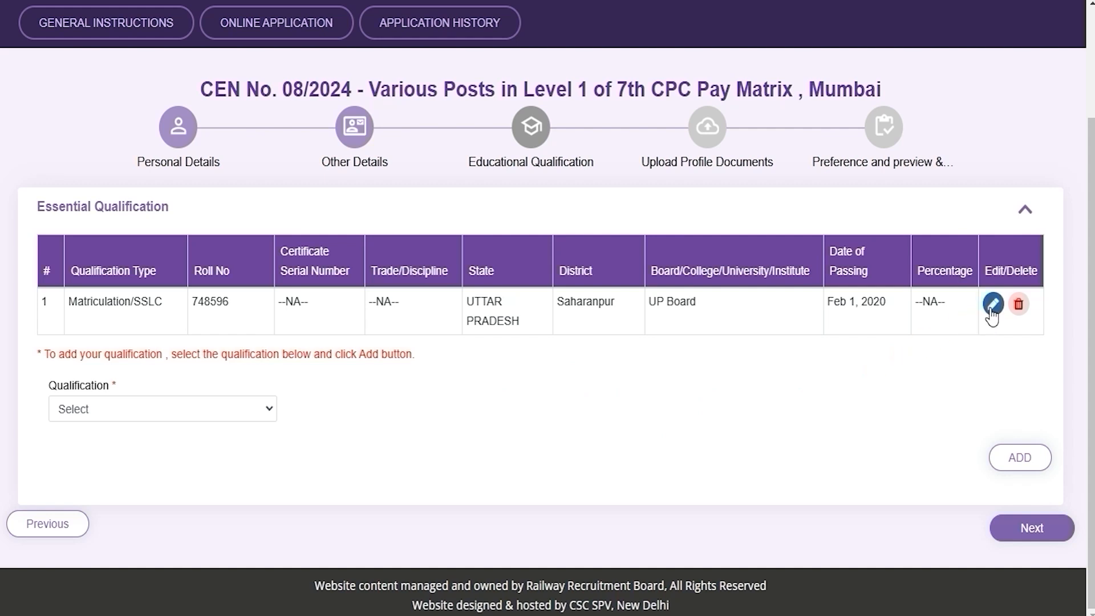
Edit the Matriculation/SSLC entry and review its qualification, UTTAR PRADESH state, Saharanpur district, board and passing date
left_click(992, 306)
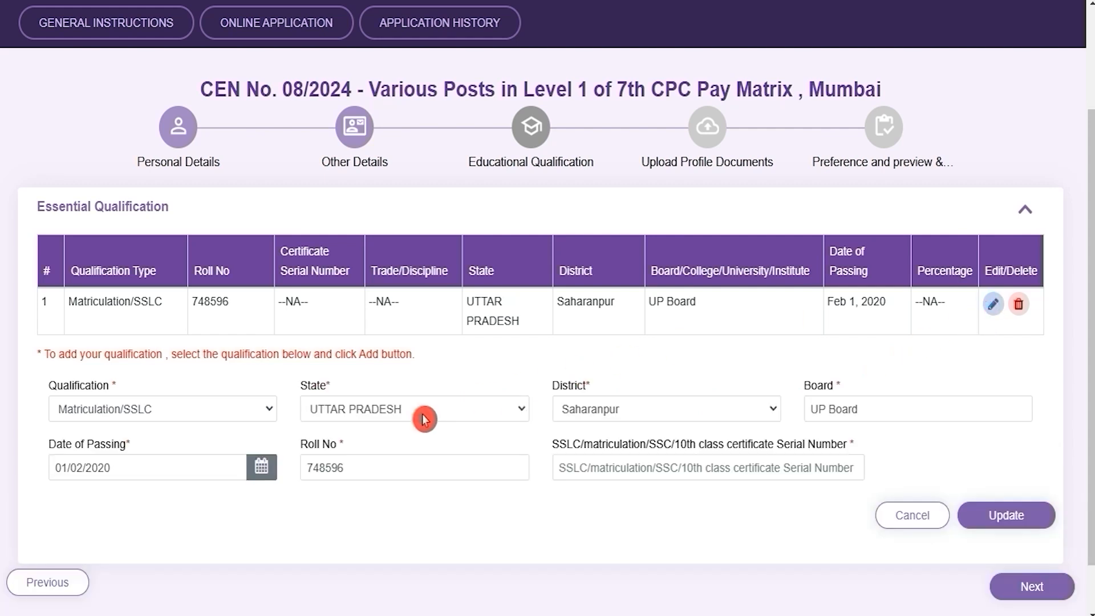
left_click(183, 410)
left_click(183, 410)
left_click(361, 409)
left_click(360, 409)
left_click(668, 416)
left_click(668, 416)
left_click(850, 416)
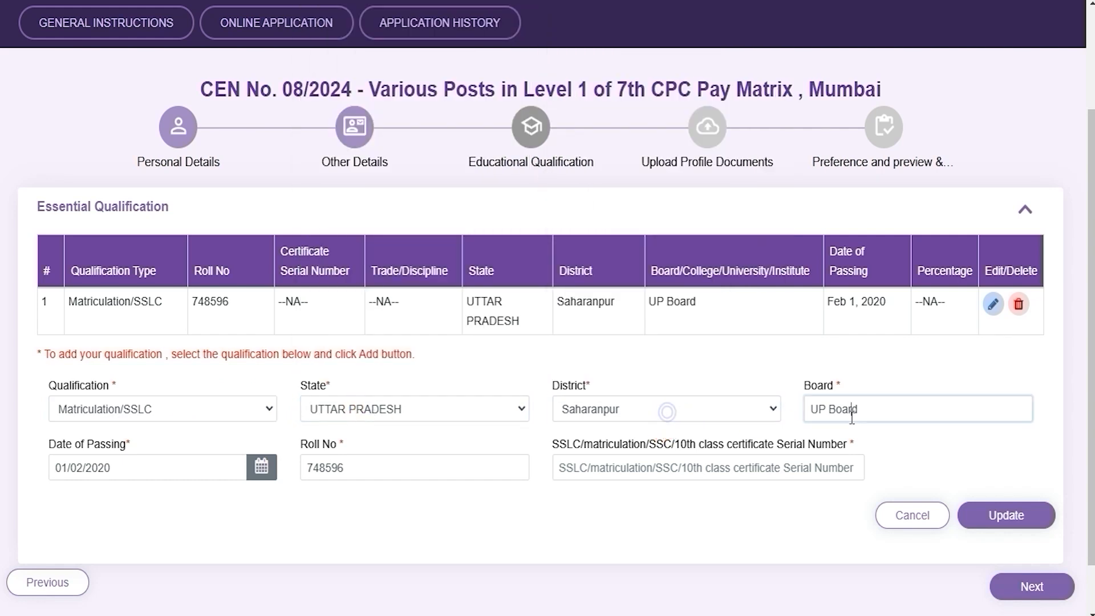
left_click(158, 470)
left_click(302, 530)
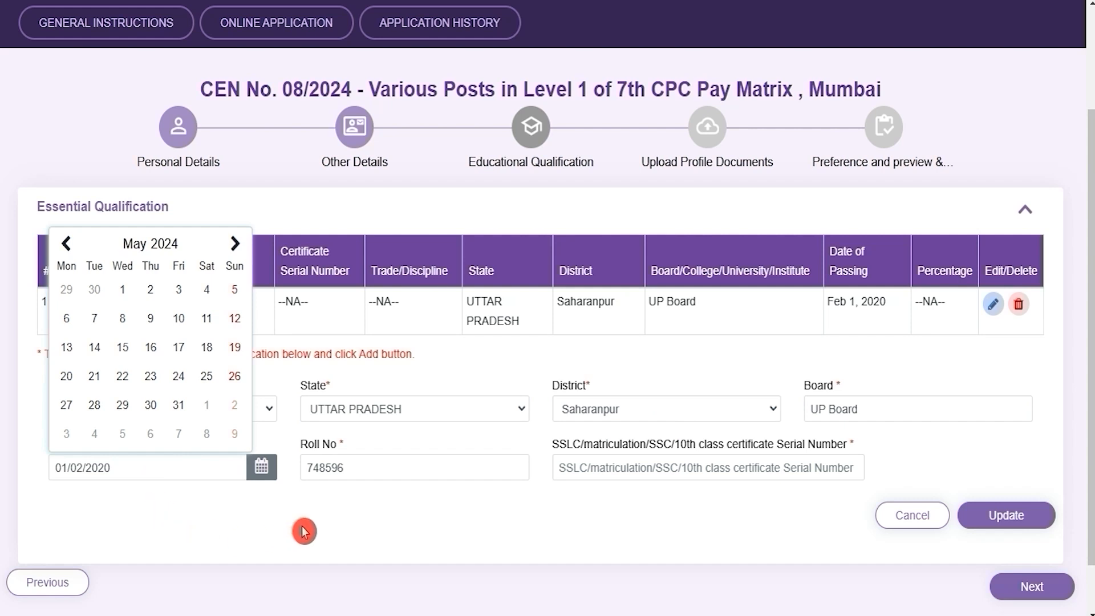
left_click(384, 468)
left_click(726, 468)
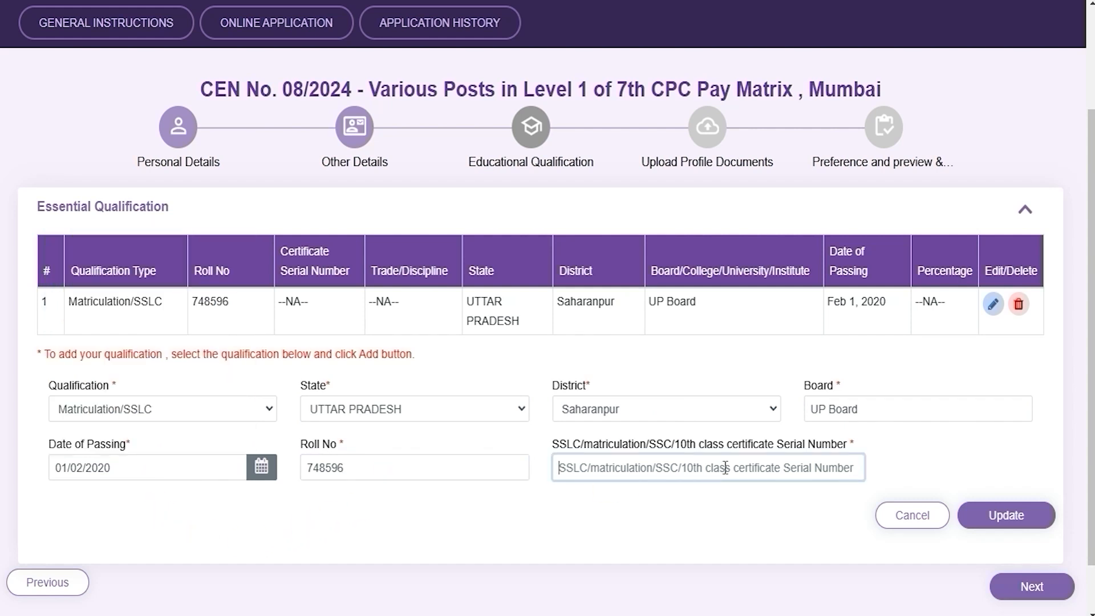
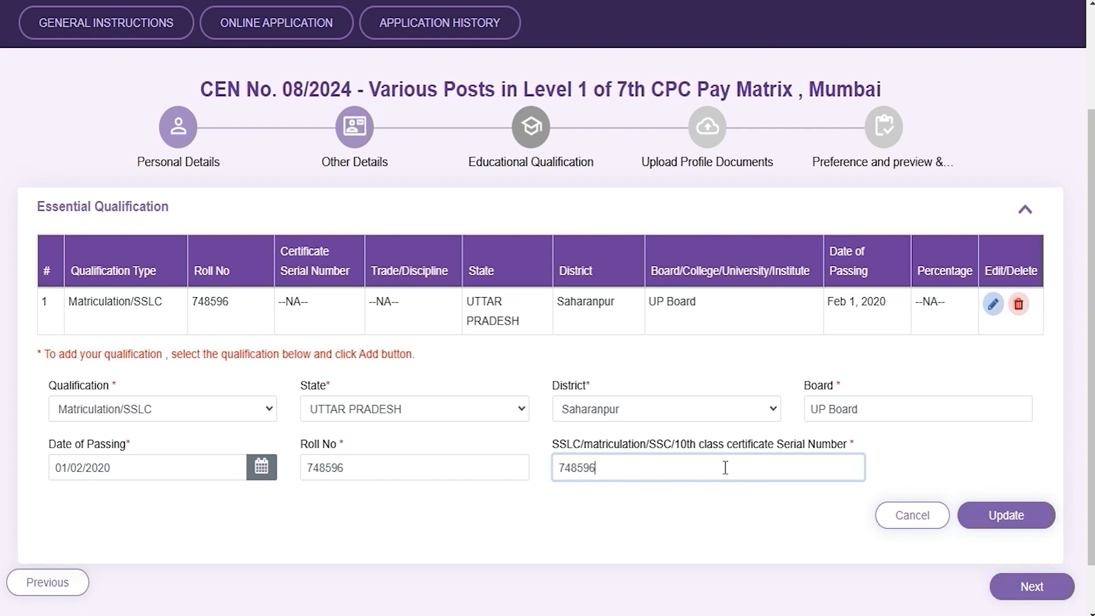
left_click(1004, 522)
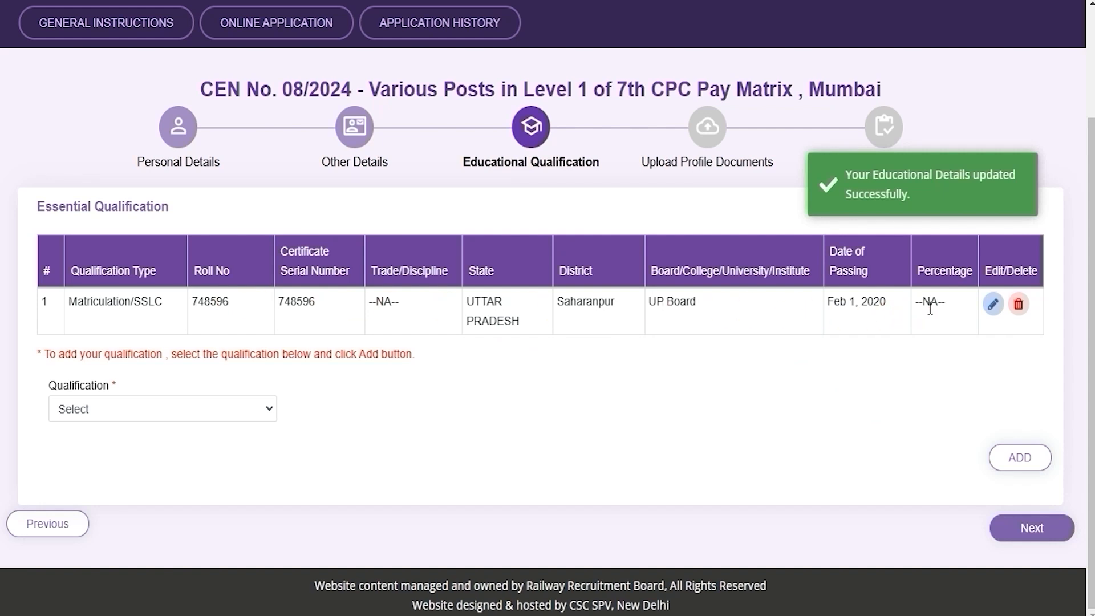
Start an ITI qualification with trade Any Discipline, state UTTAR PRADESH and district Saharanpur
left_click(153, 409)
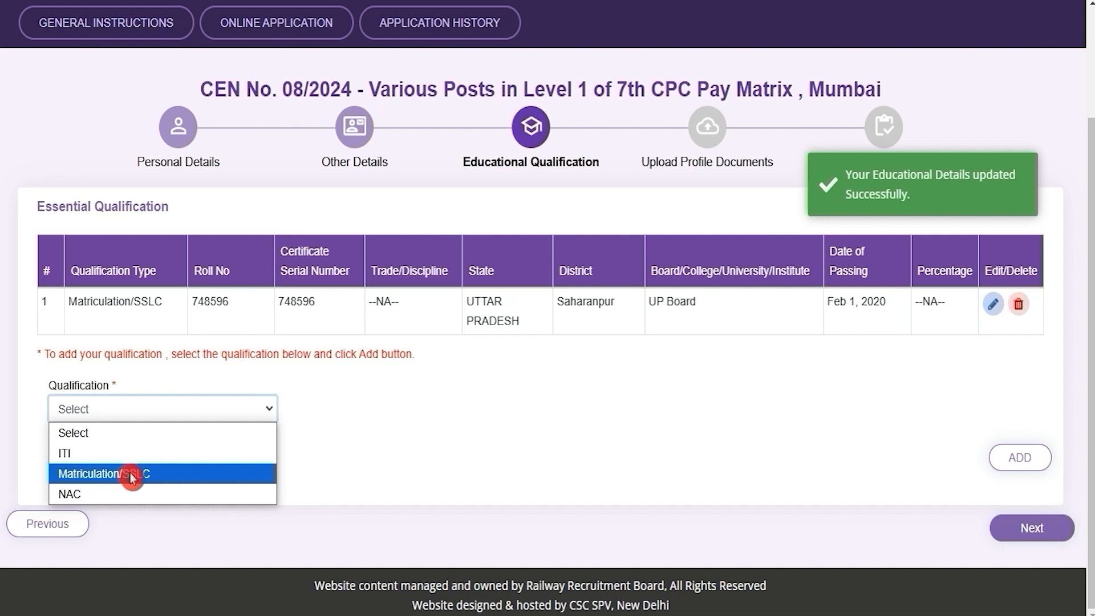
left_click(495, 414)
left_click(140, 410)
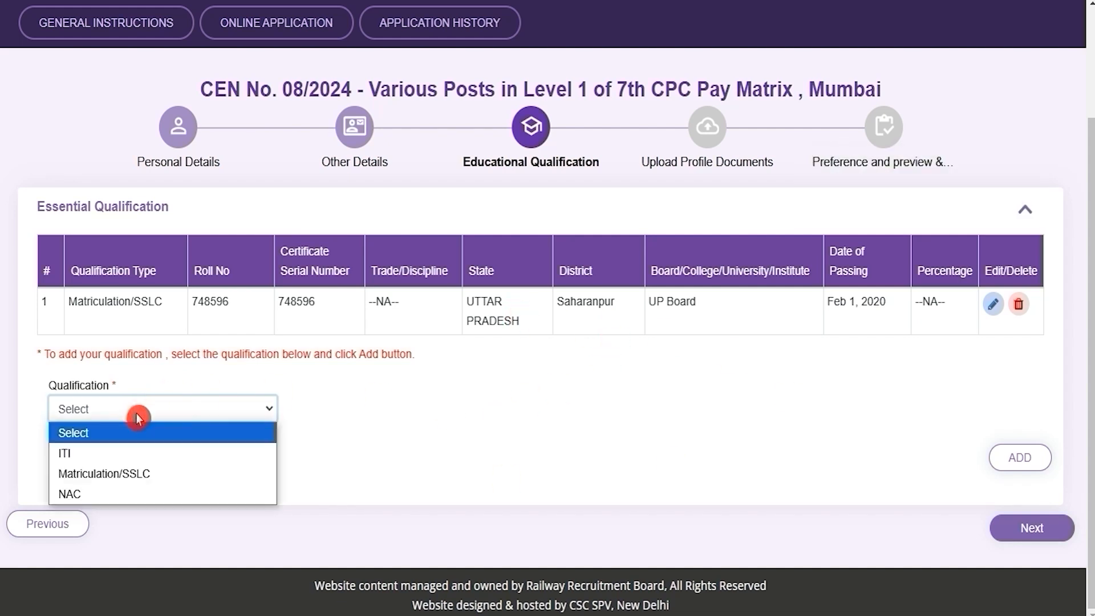
left_click(94, 454)
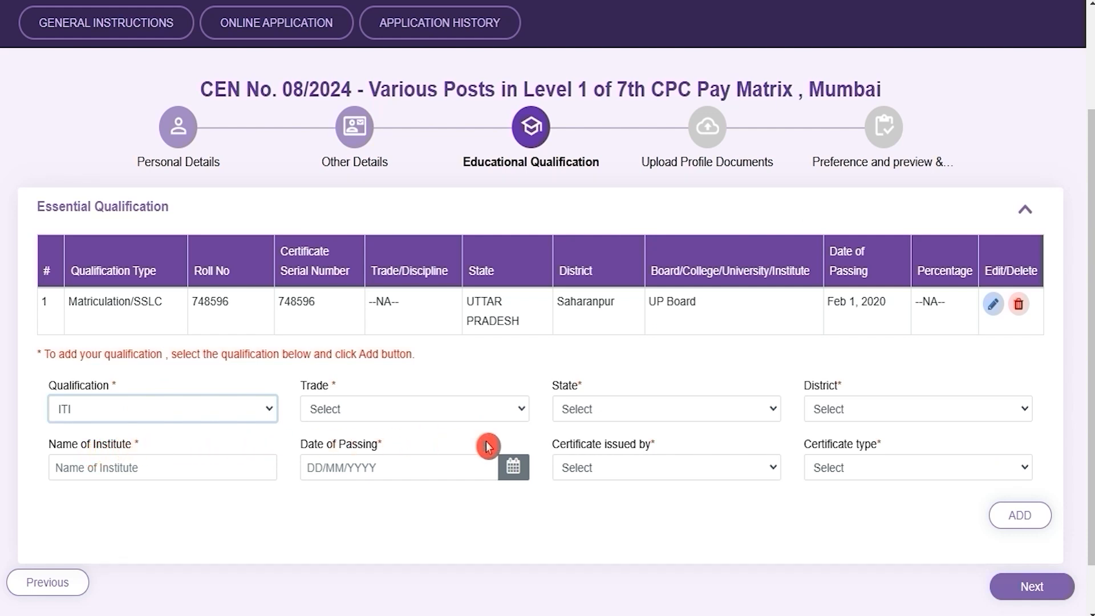
left_click(341, 411)
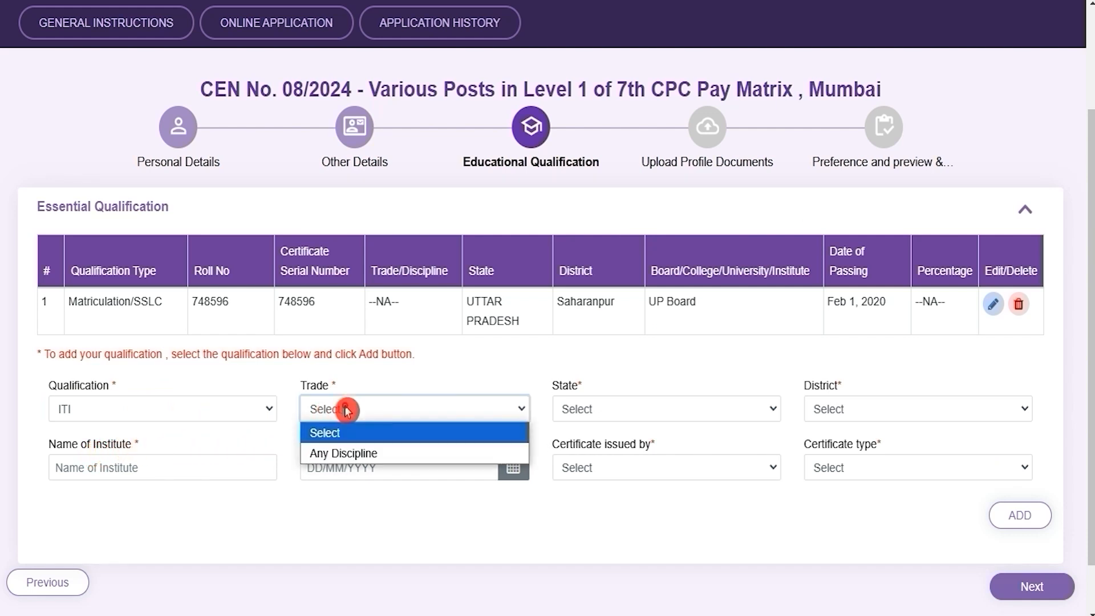
left_click(351, 452)
left_click(626, 416)
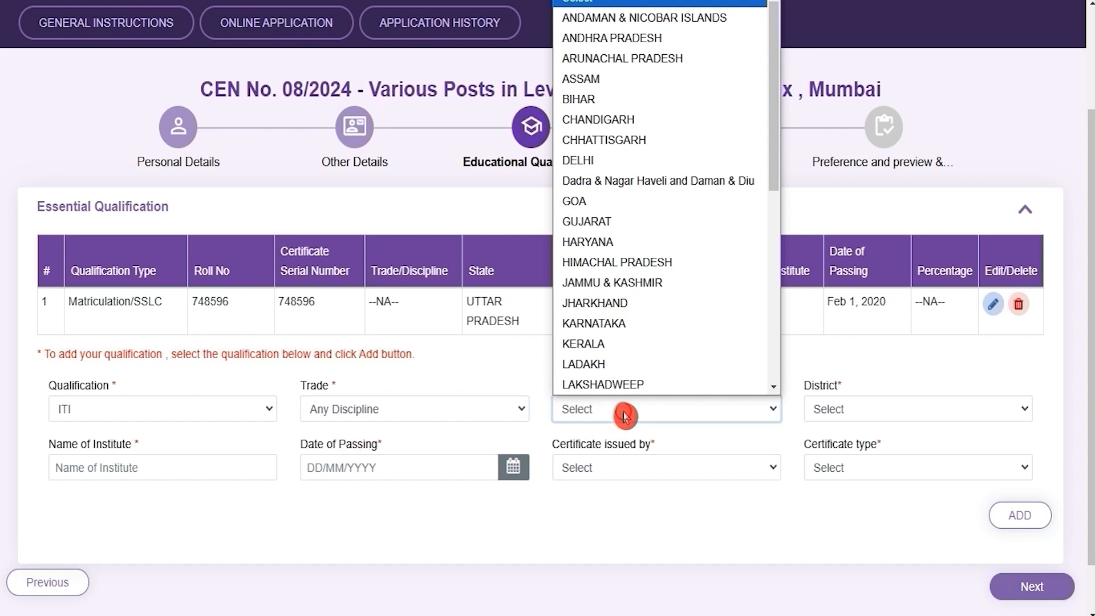
key("u")
left_click(625, 416)
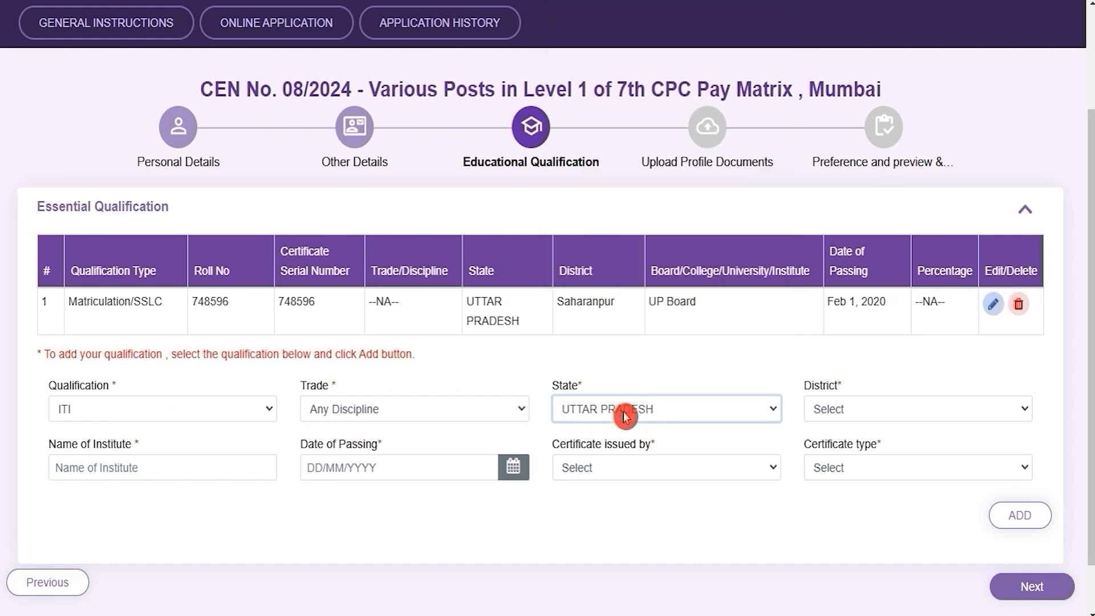
left_click(846, 409)
key("s")
left_click(842, 384)
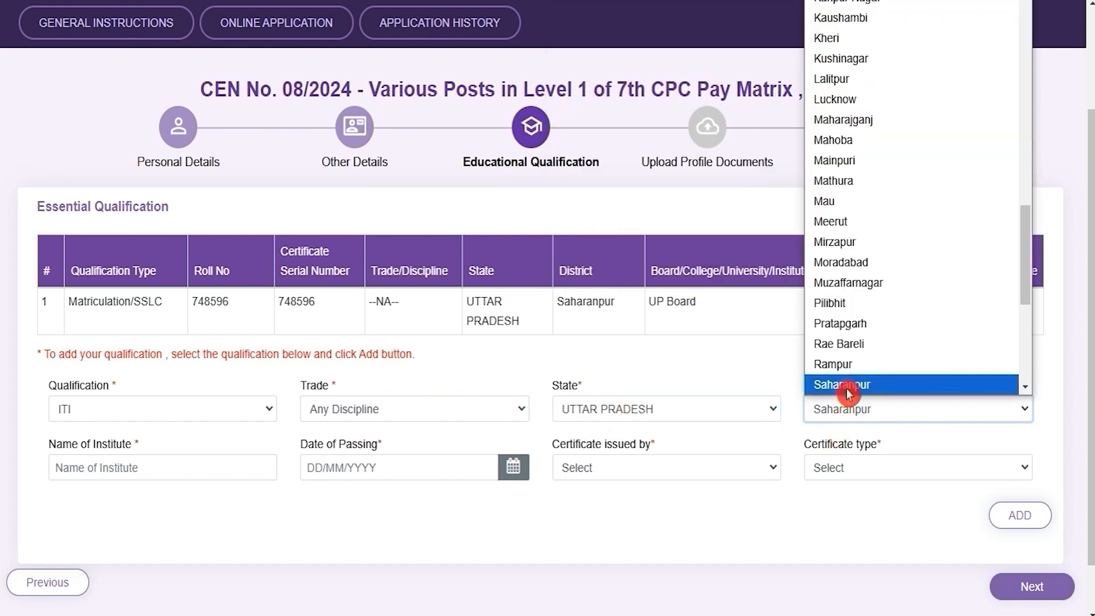
Fill the ITI institute NICT, passing date May 1, 2022, NCVT issuer and NTC certificate type
left_click(139, 463)
type("NICT")
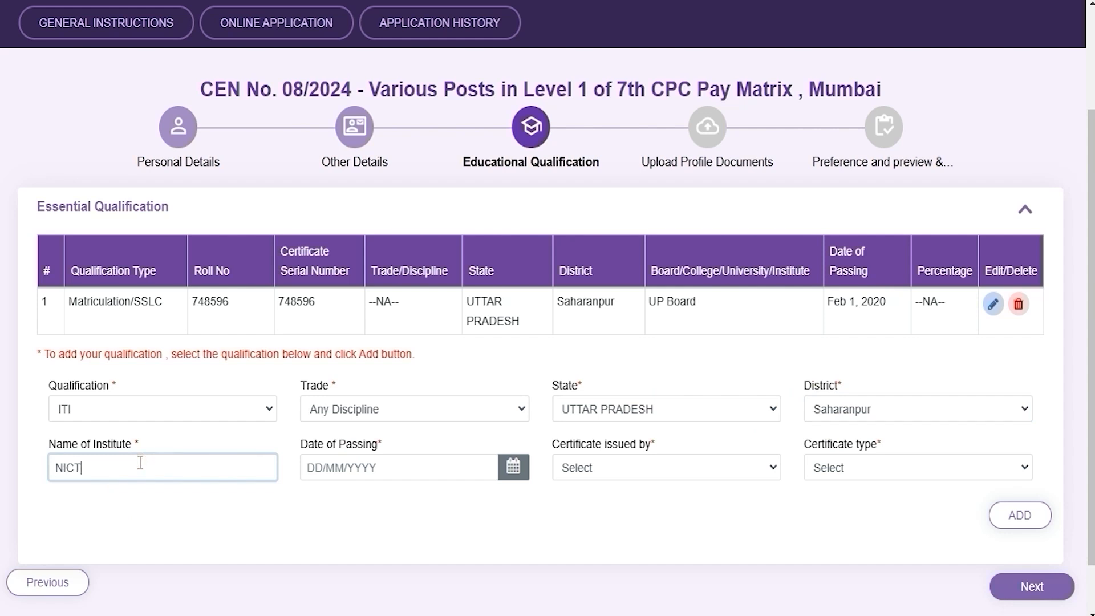
left_click(512, 467)
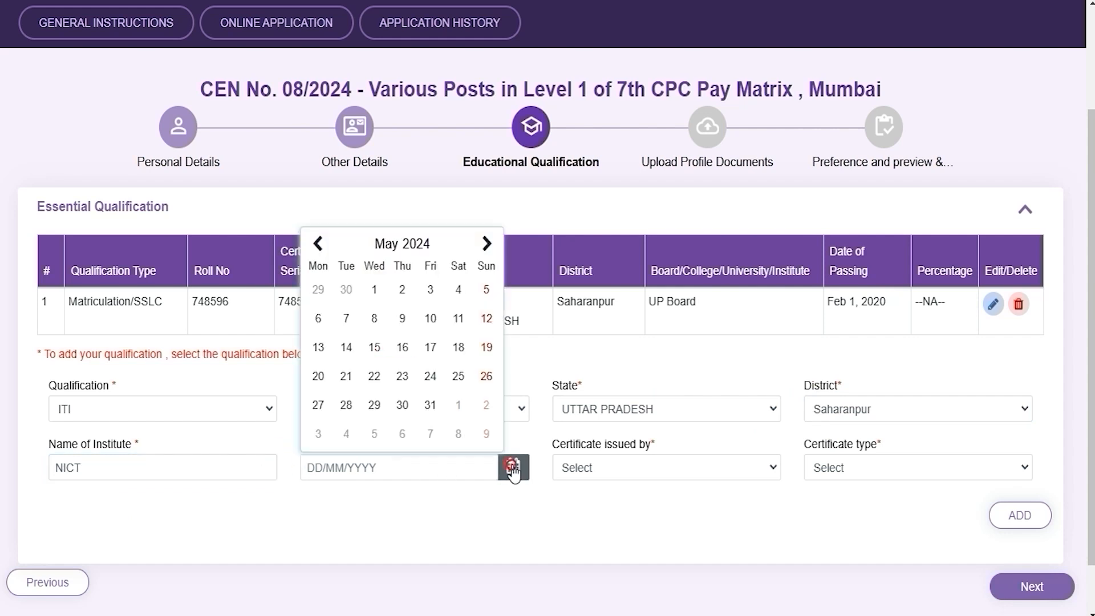
left_click(660, 471)
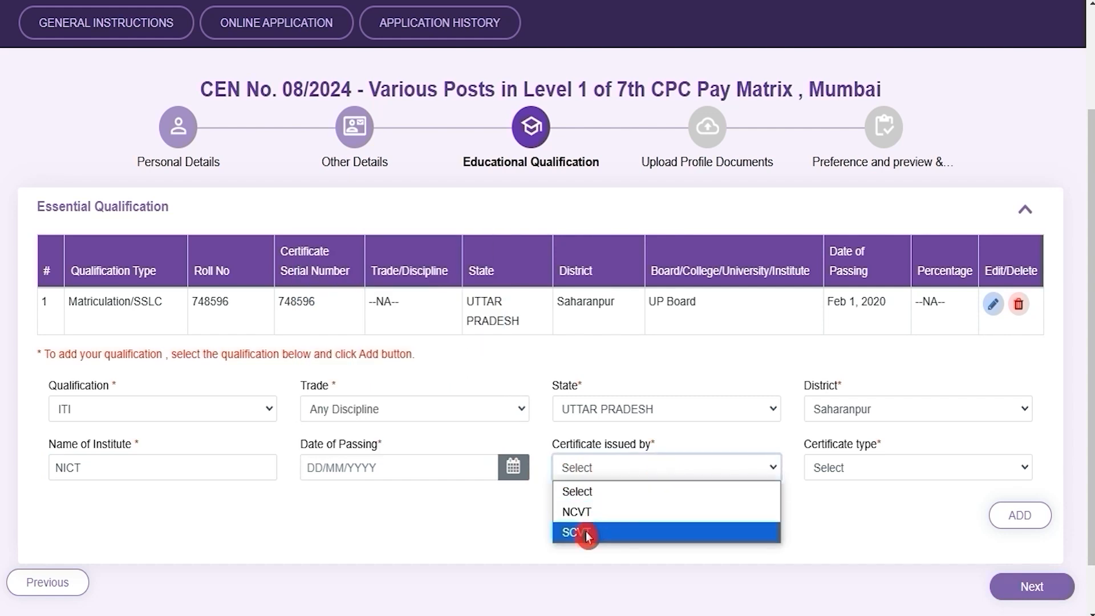
left_click(627, 511)
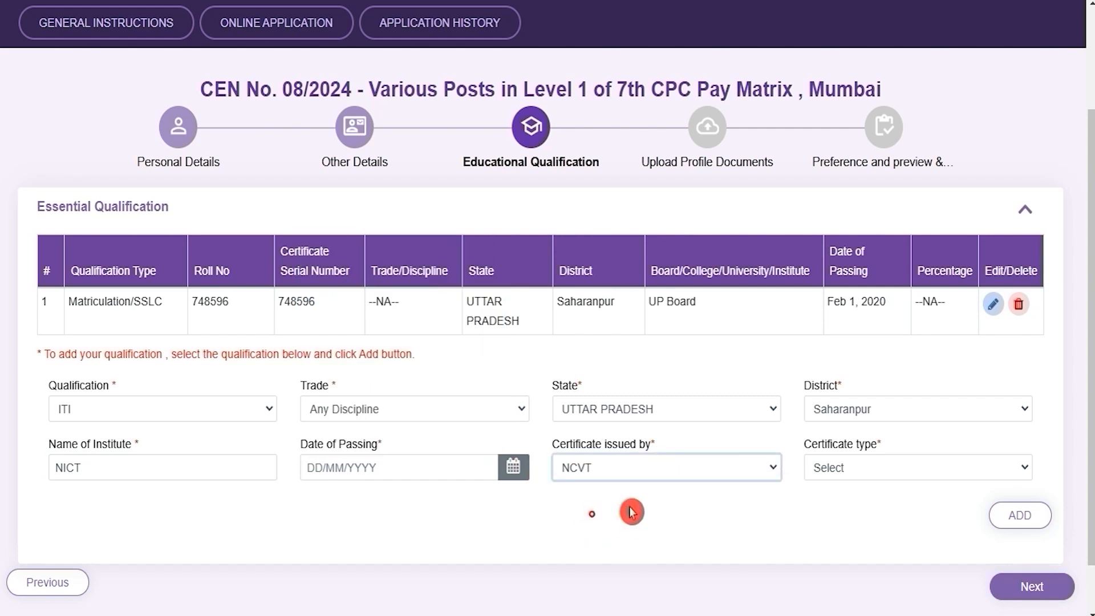
left_click(853, 473)
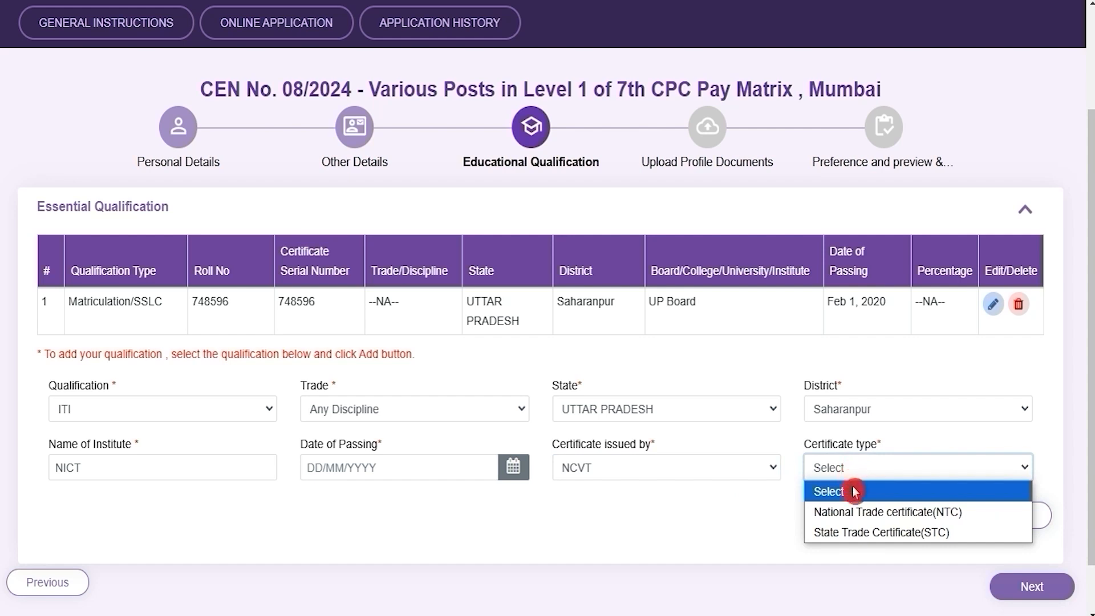
left_click(856, 515)
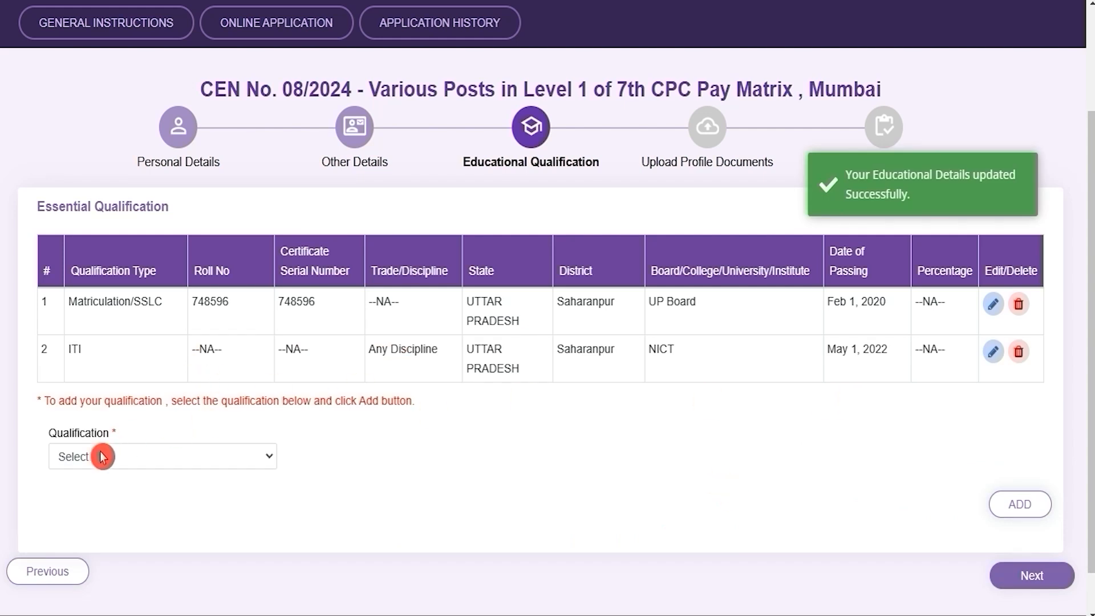
left_click(114, 461)
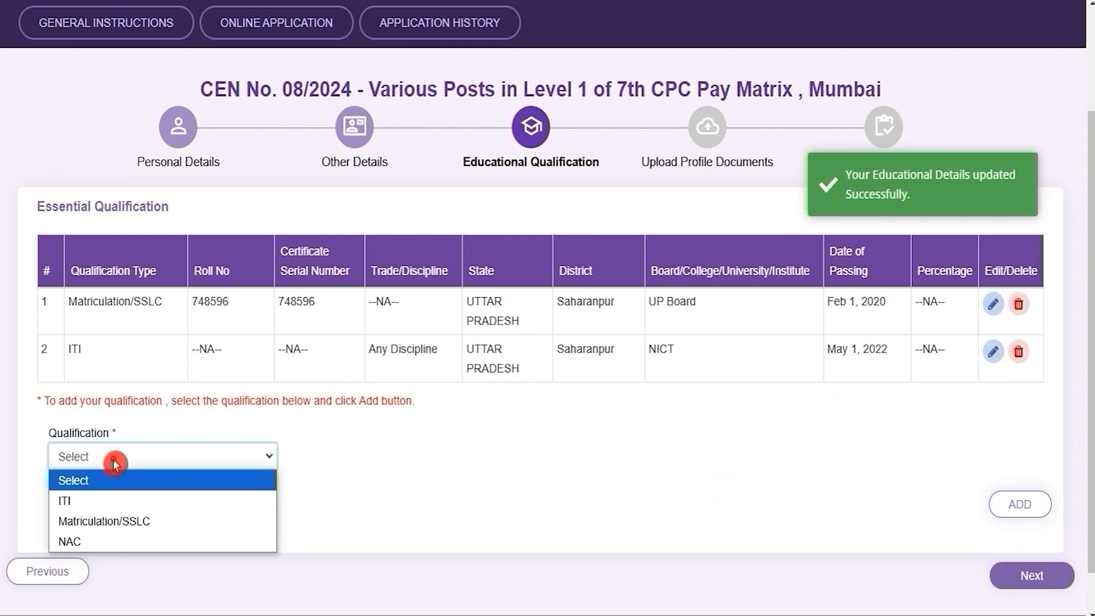
Choose NAC qualification with Any Discipline trade, state UTTAR PRADESH and district Saharanpur
left_click(94, 543)
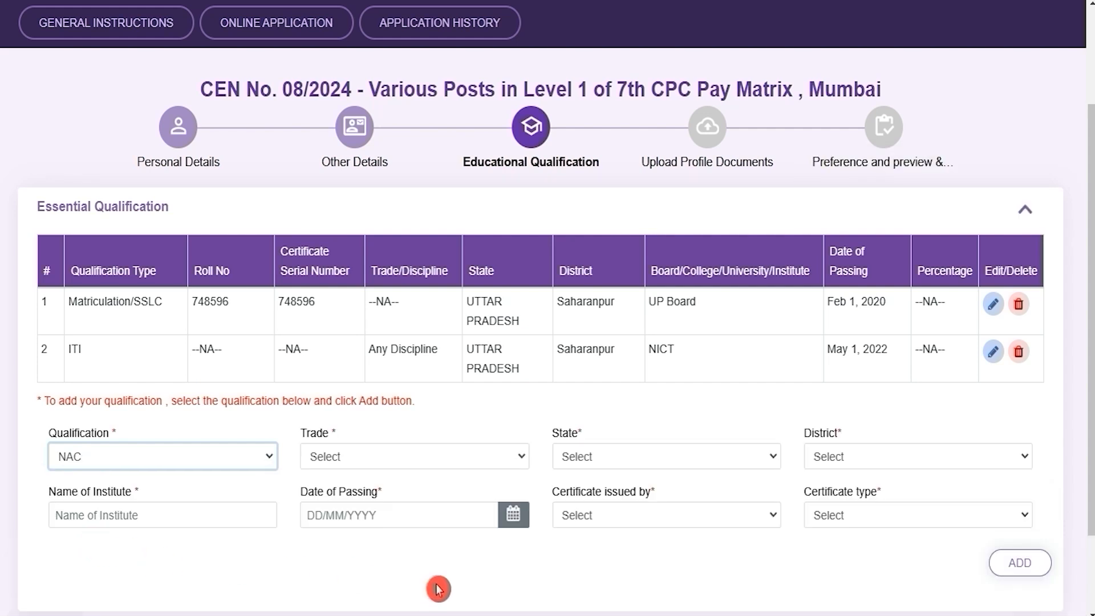
left_click(347, 456)
left_click(347, 502)
left_click(662, 459)
key("u")
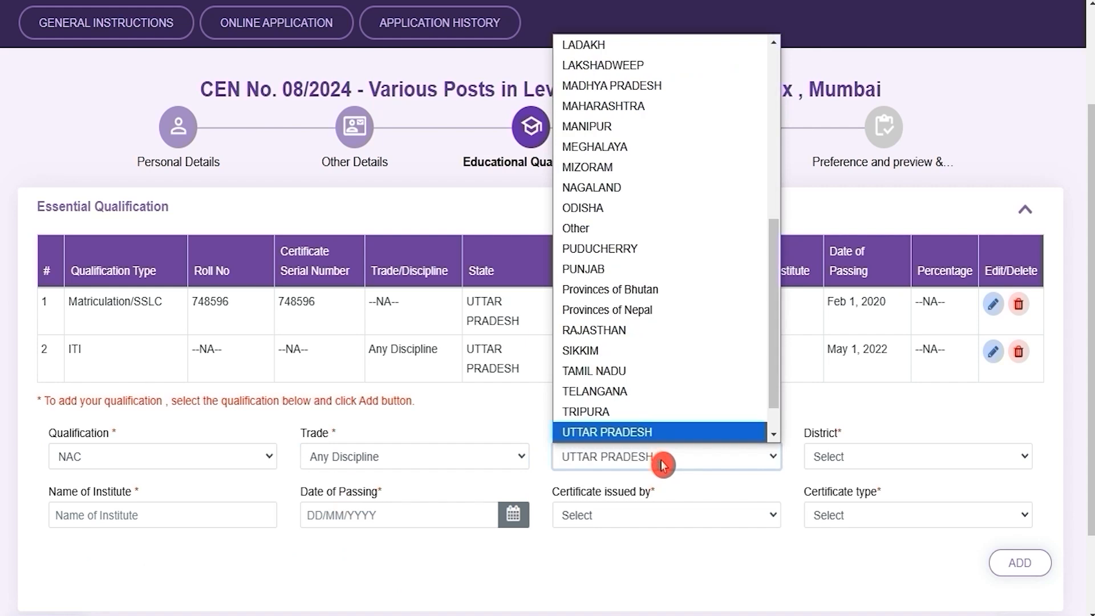
key("Return")
key("Tab")
key("s")
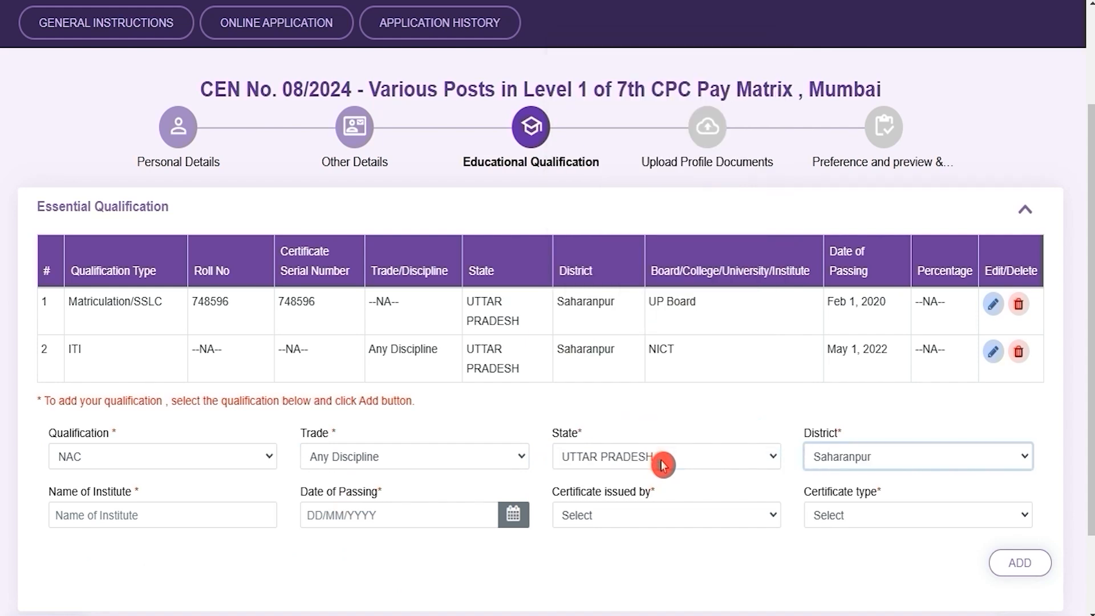
Enter institute NICT, set NCVT as issuer and NAC certificate type, then continue to documents
left_click(140, 514)
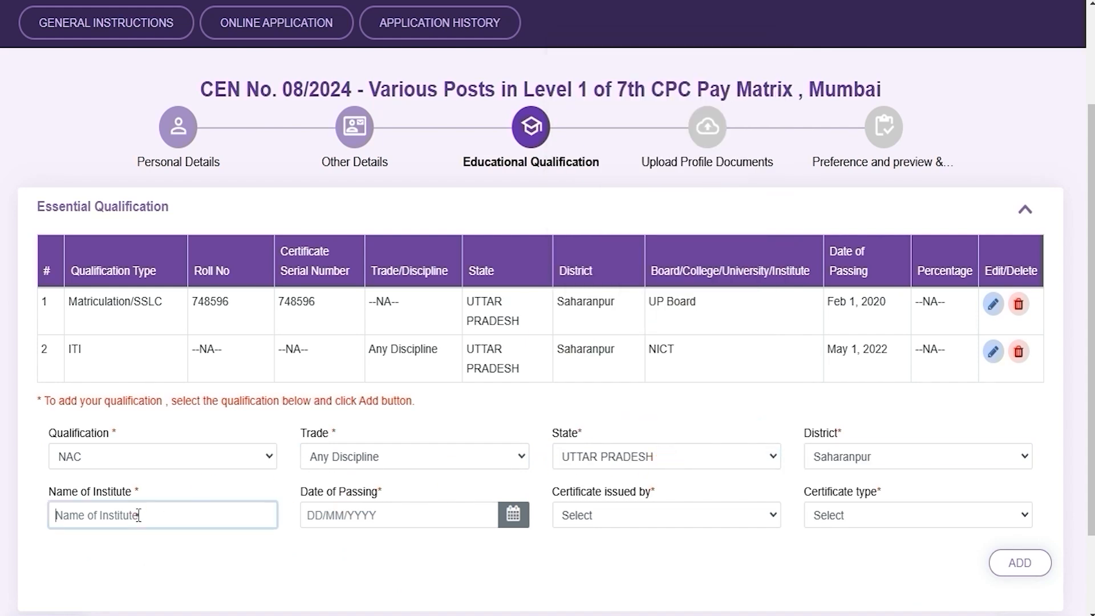
type("NICT")
left_click(513, 514)
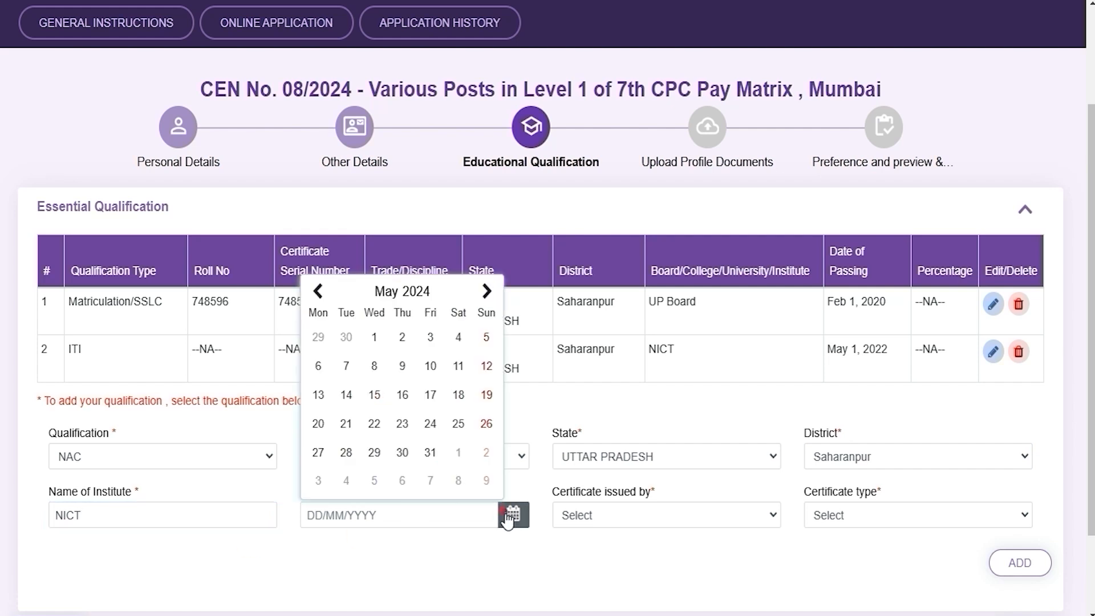
left_click(648, 540)
left_click(650, 514)
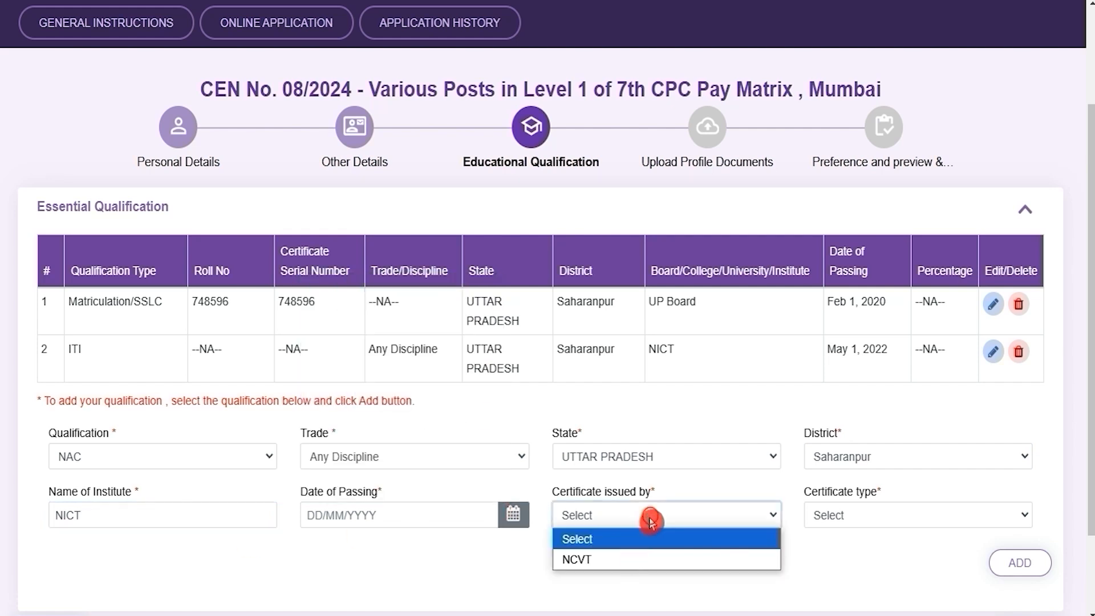
left_click(624, 560)
left_click(868, 516)
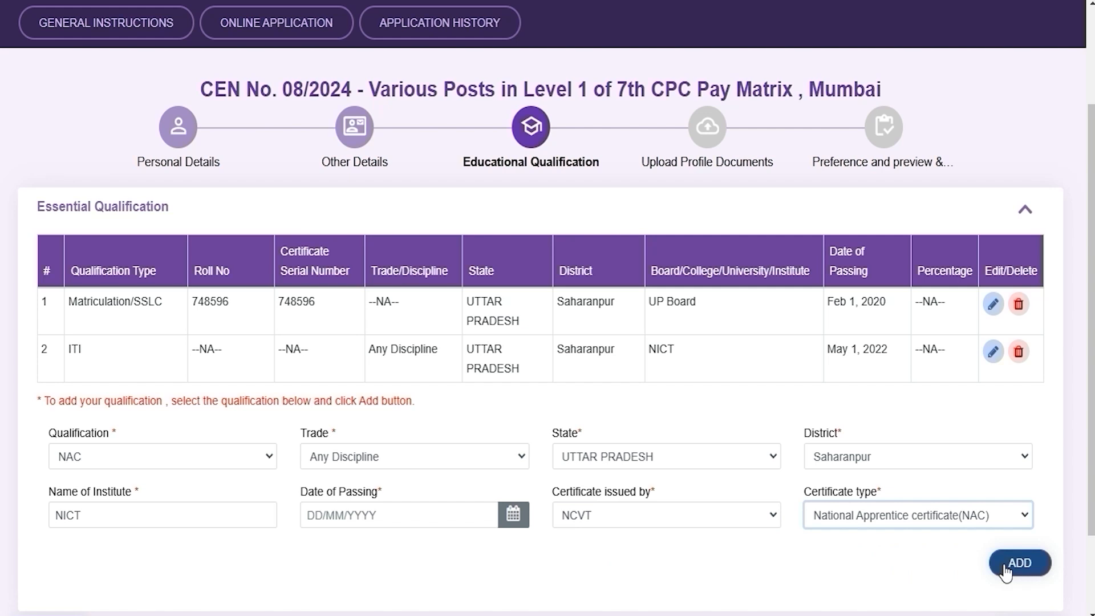
scroll(850, 591, "down", 2)
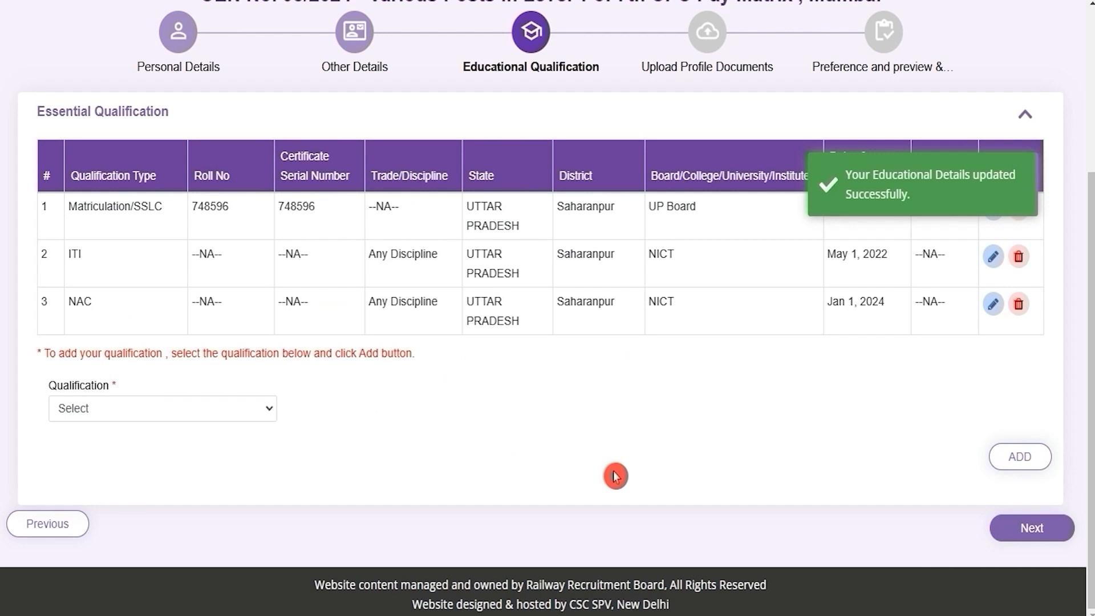
left_click(1031, 528)
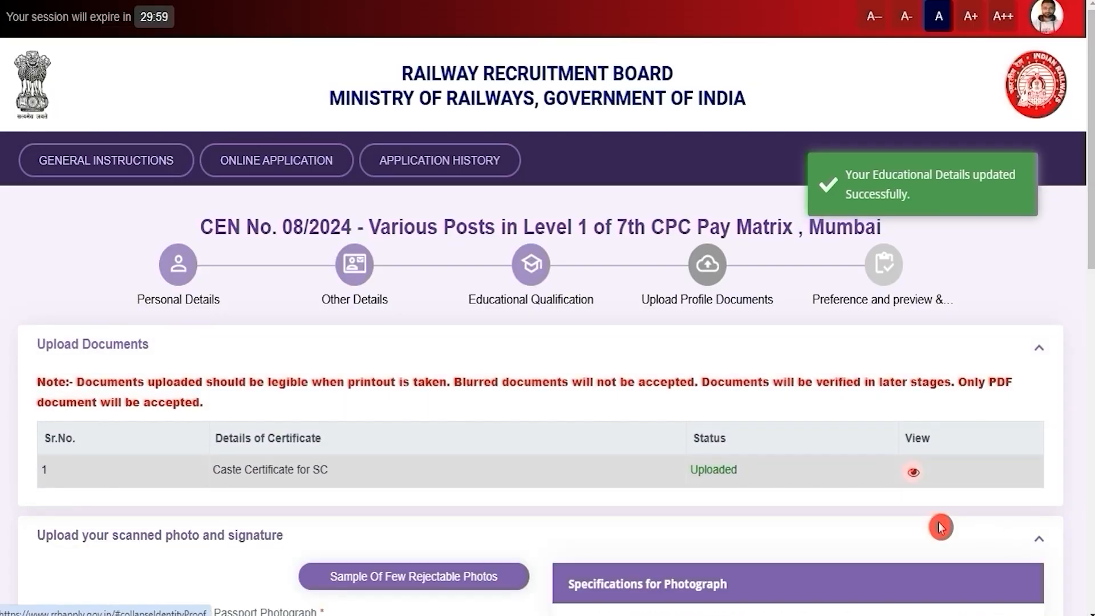
Review the upload limits: 100KB photo, 50KB/30KB signature, JPG/JPEG format
scroll(537, 491, "down", 4)
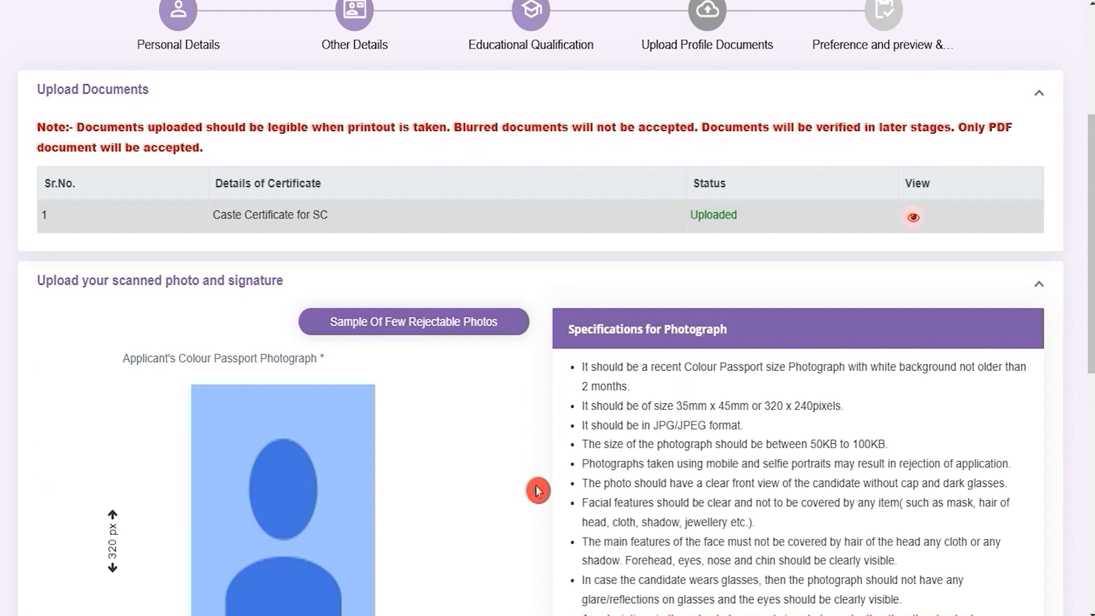
scroll(537, 490, "down", 8)
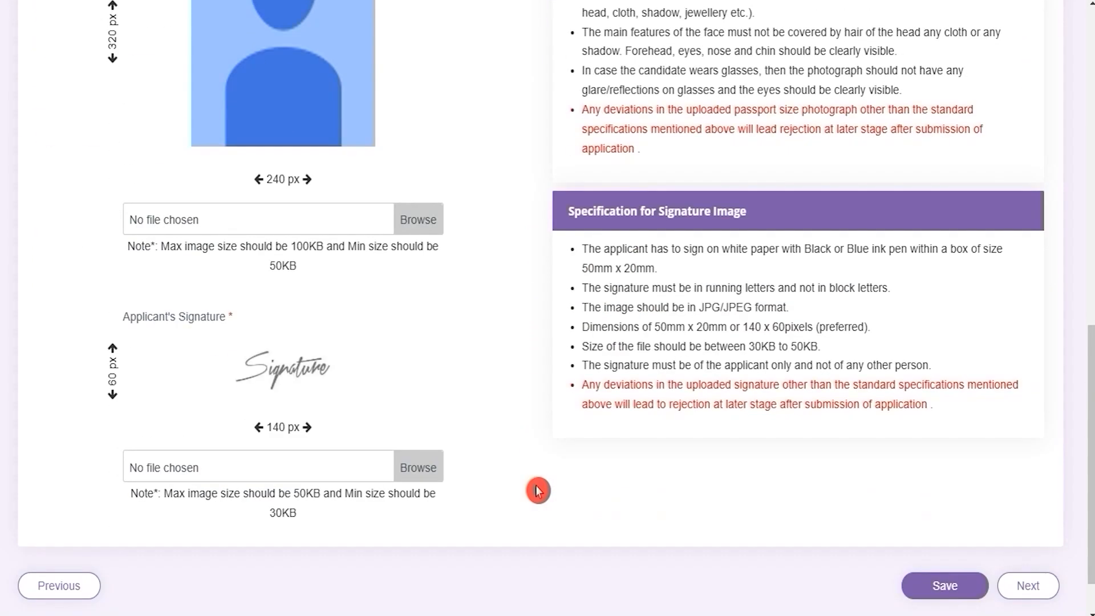
scroll(537, 490, "up", 4)
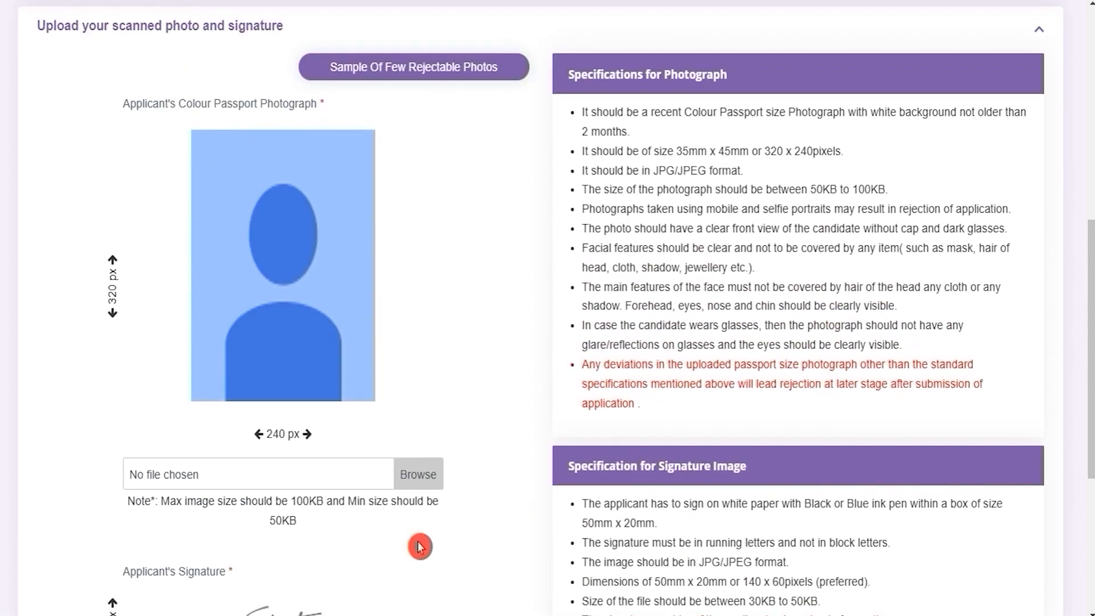
double_click(282, 520)
left_click_drag(292, 501, 336, 504)
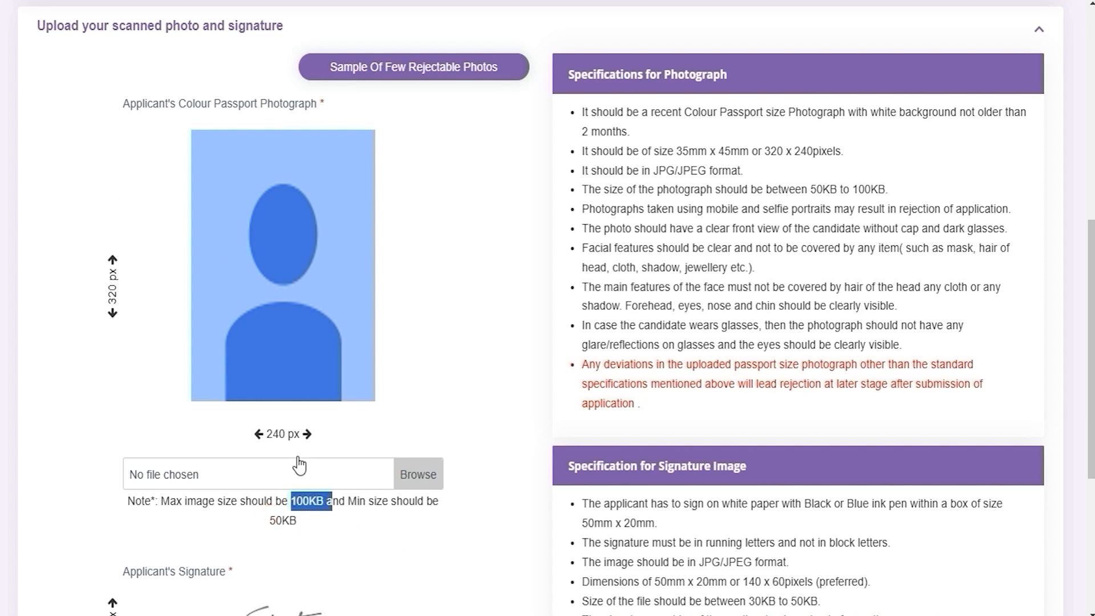
left_click(123, 274)
left_click(257, 426)
scroll(326, 442, "down", 5)
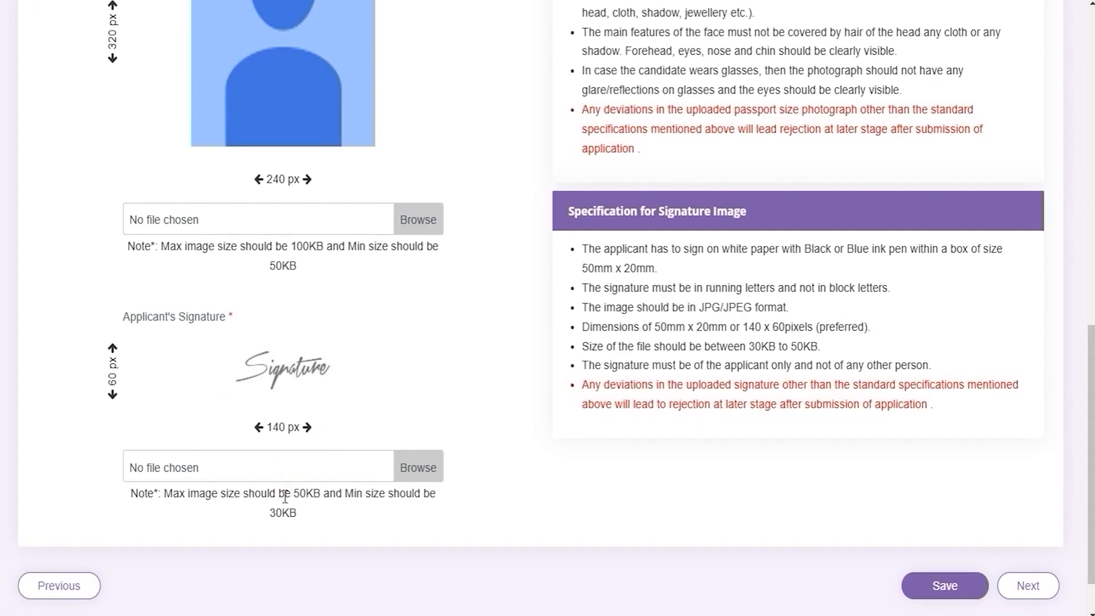
mouse_move(293, 493)
left_mouse_down()
mouse_move(310, 511)
mouse_move(298, 519)
left_mouse_up()
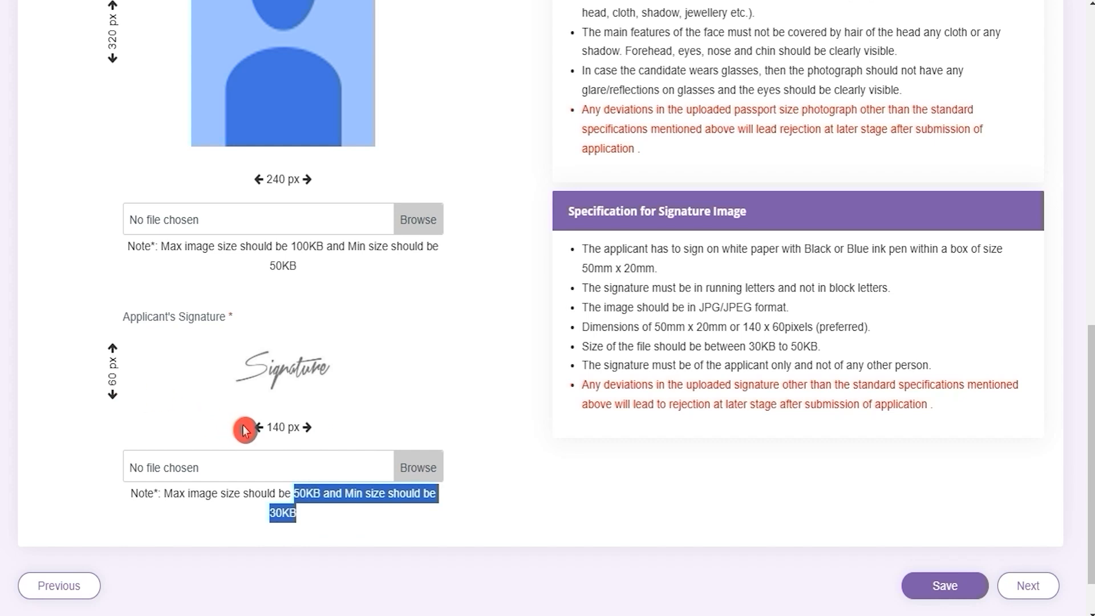
scroll(463, 458, "up", 2)
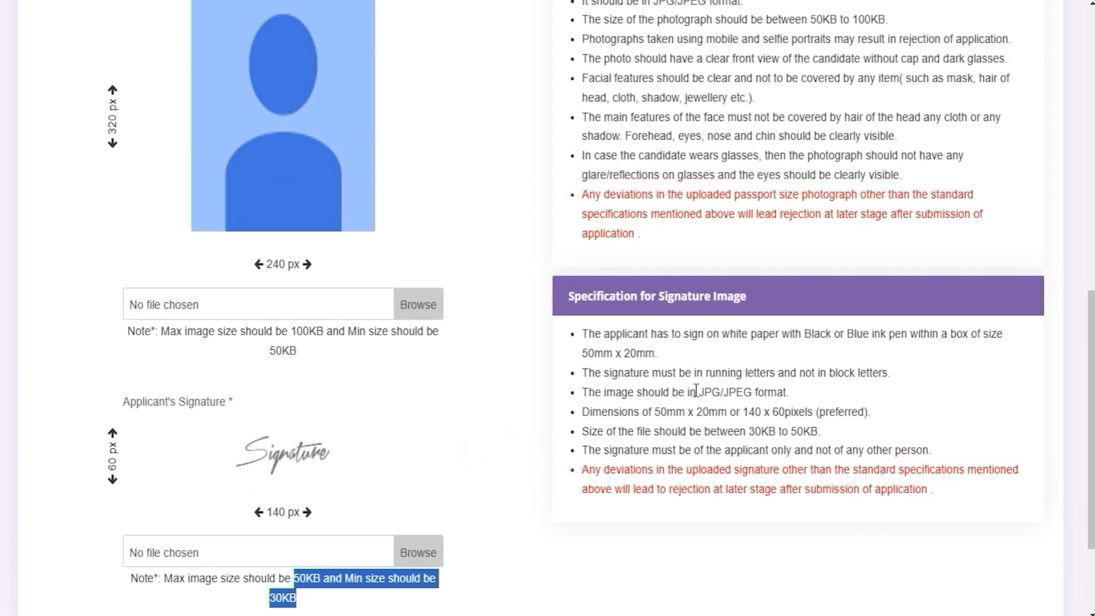
left_click_drag(700, 392, 735, 393)
scroll(627, 430, "up", 5)
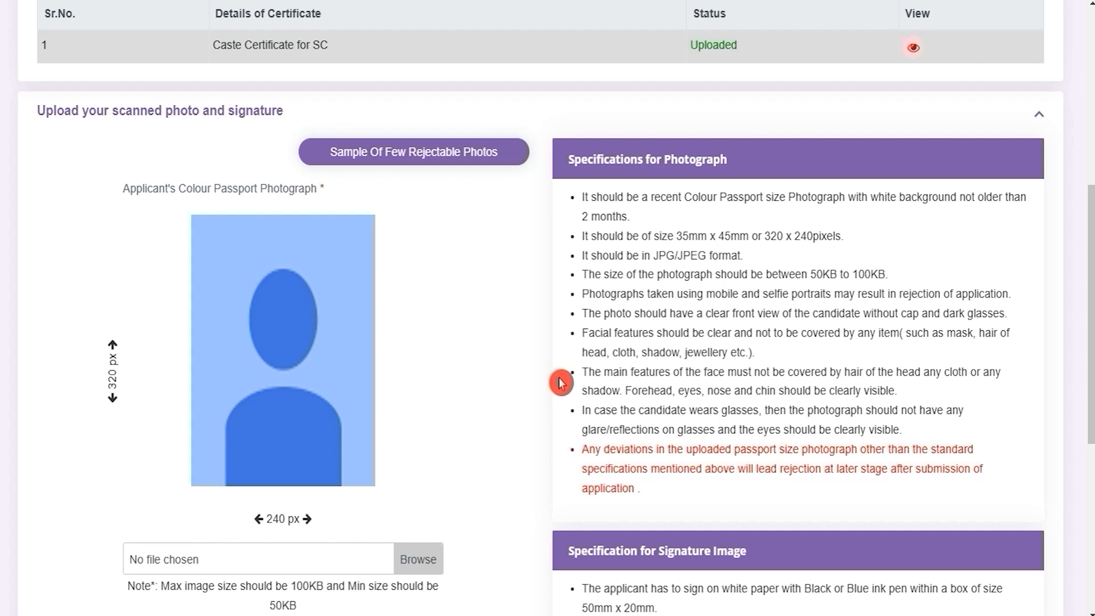
scroll(560, 383, "down", 5)
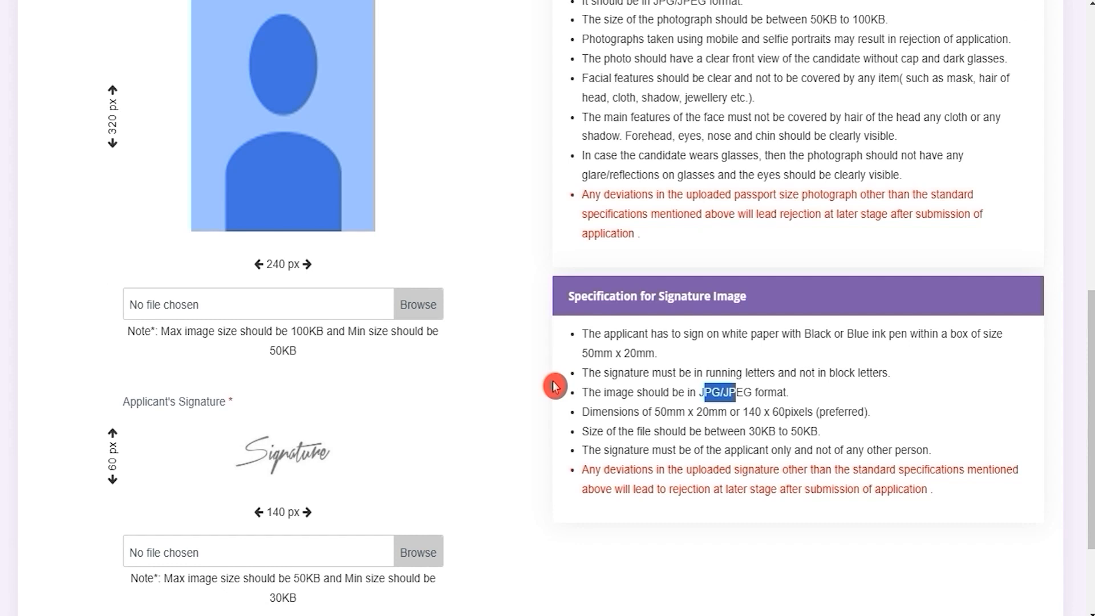
scroll(553, 386, "up", 5)
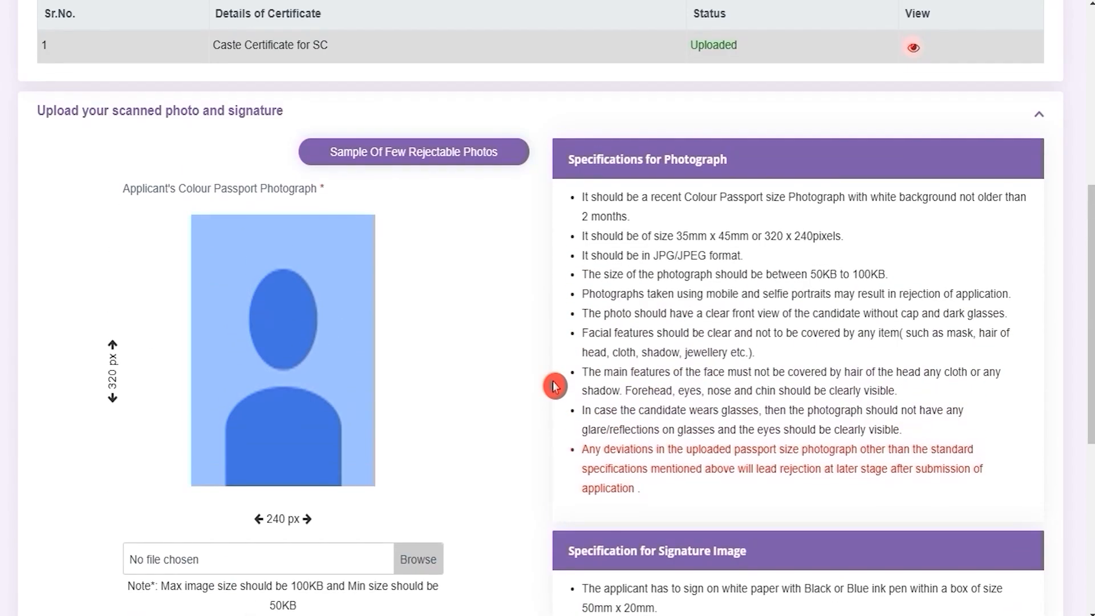
scroll(554, 386, "down", 2)
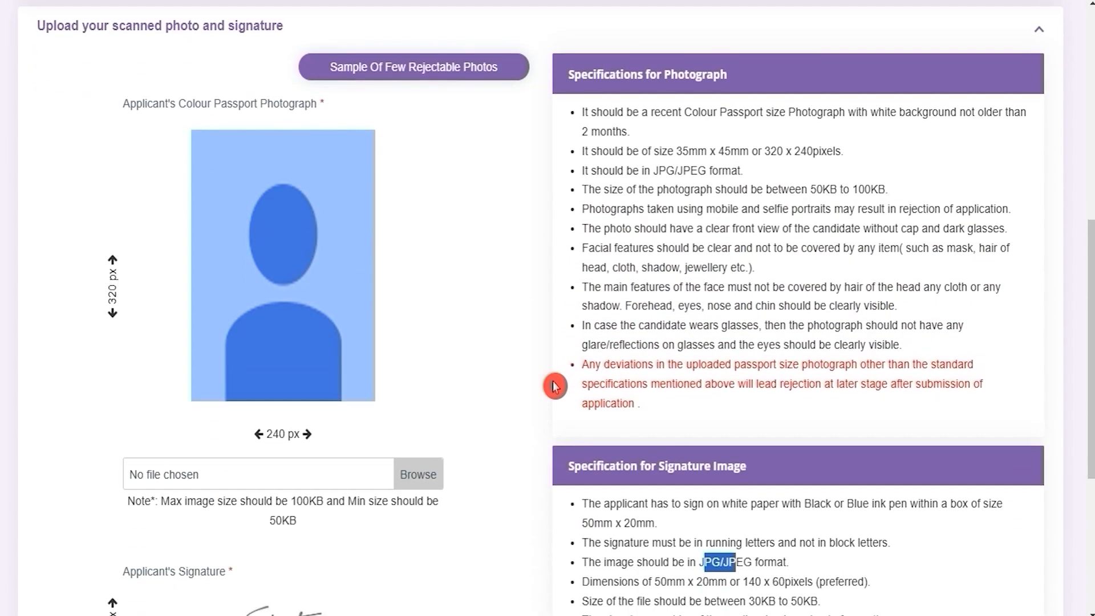
Attach the photo 67kb.jpg and signature image at the required dimensions, then save
left_click(416, 476)
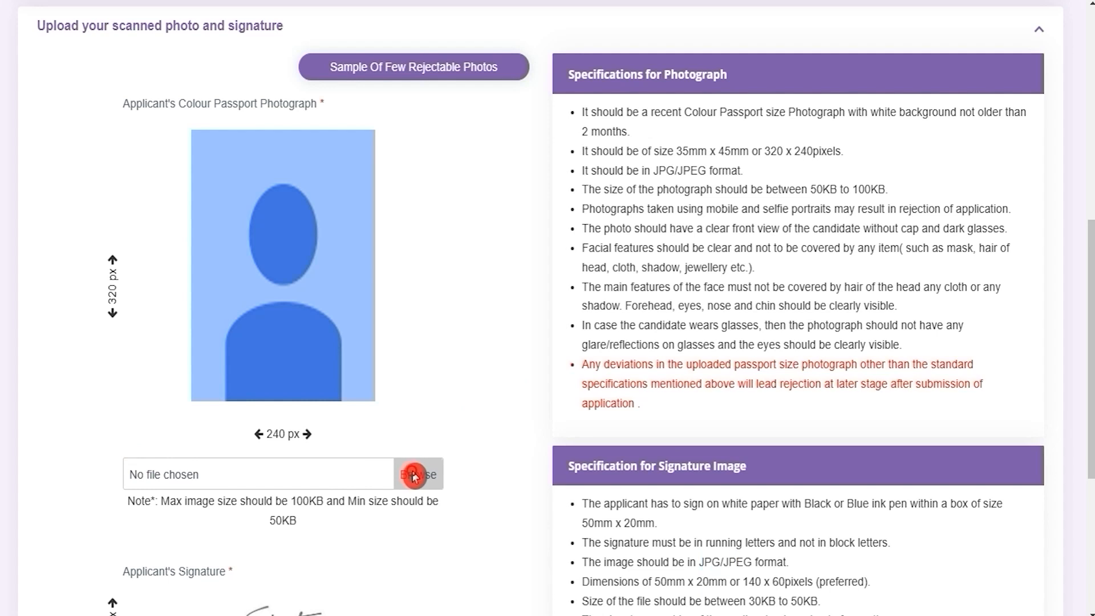
left_click(904, 546)
scroll(374, 479, "down", 5)
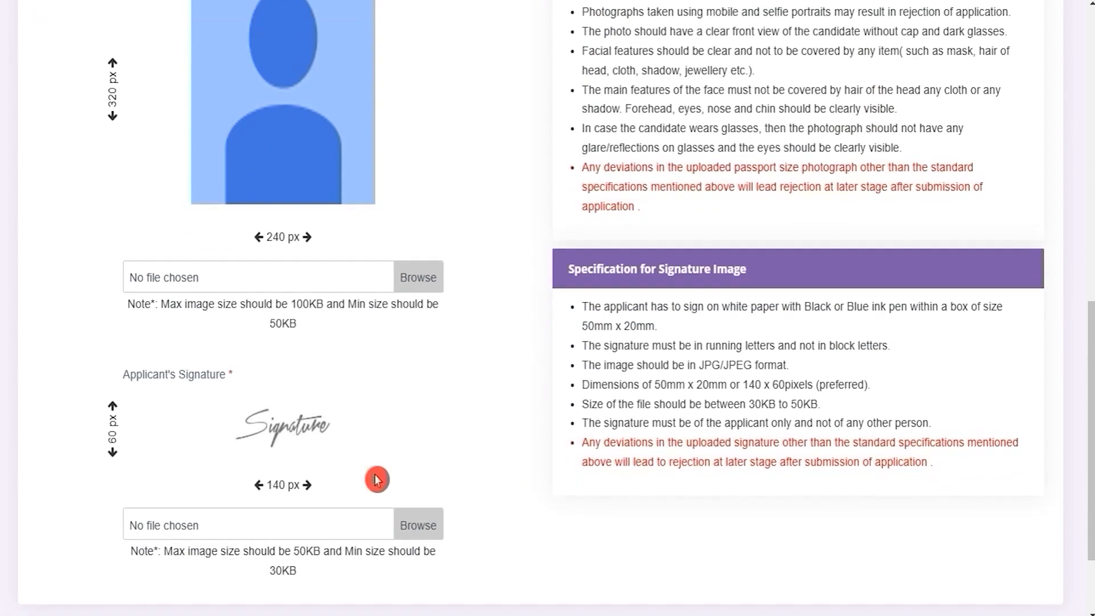
scroll(376, 479, "up", 7)
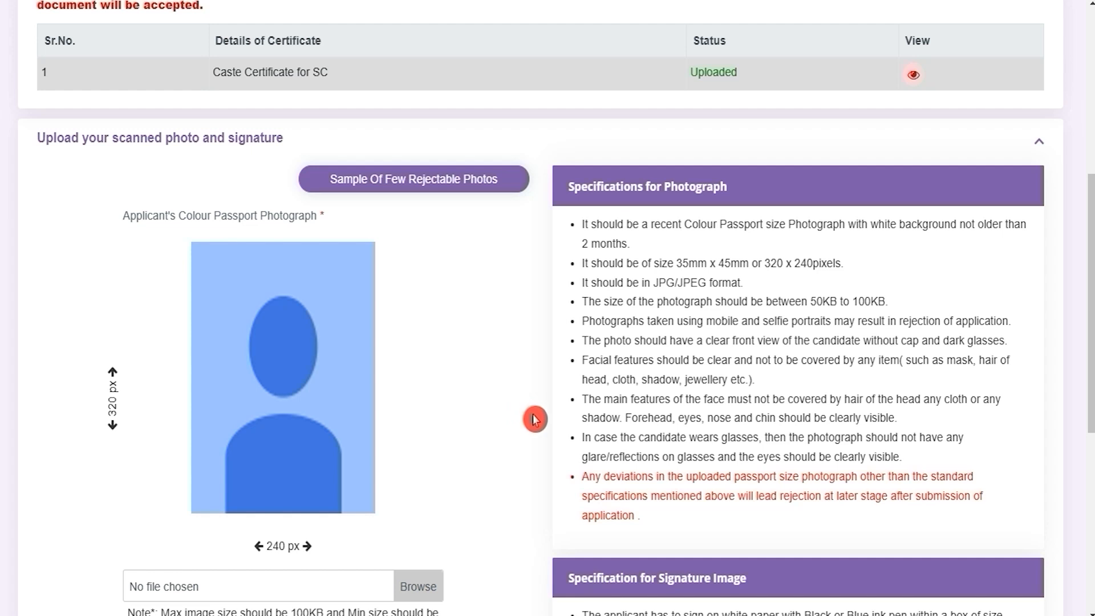
left_click_drag(682, 263, 792, 265)
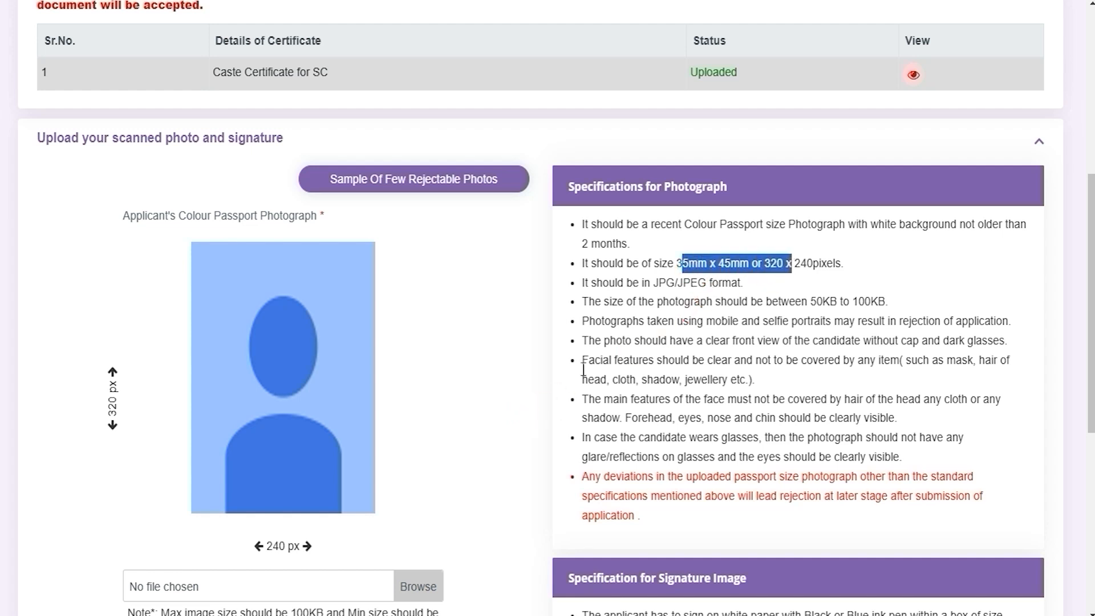
scroll(539, 406, "down", 7)
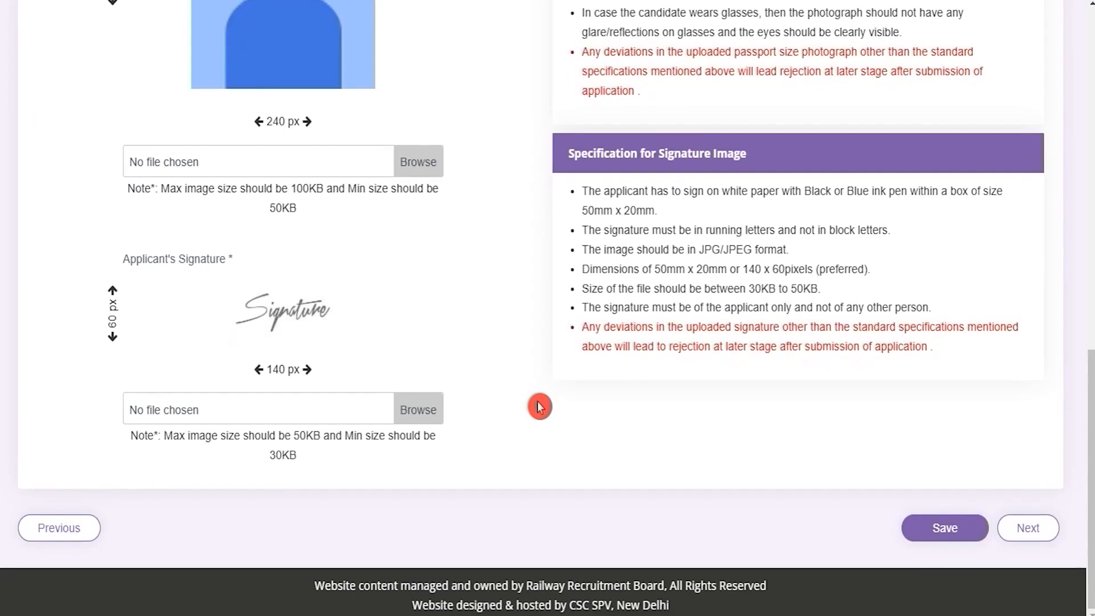
scroll(540, 476, "up", 1)
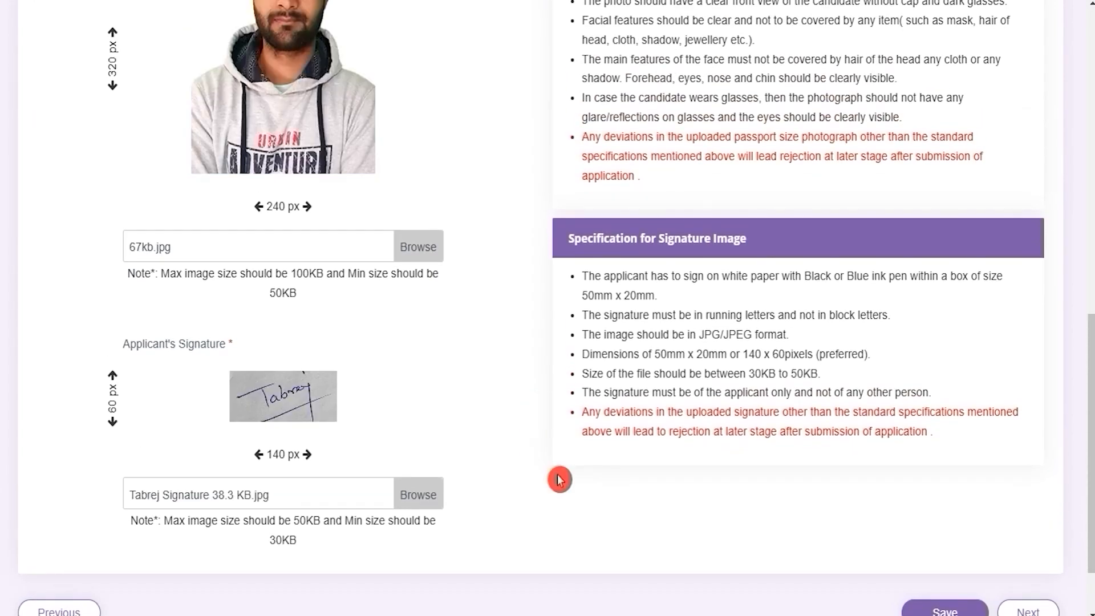
scroll(559, 479, "down", 2)
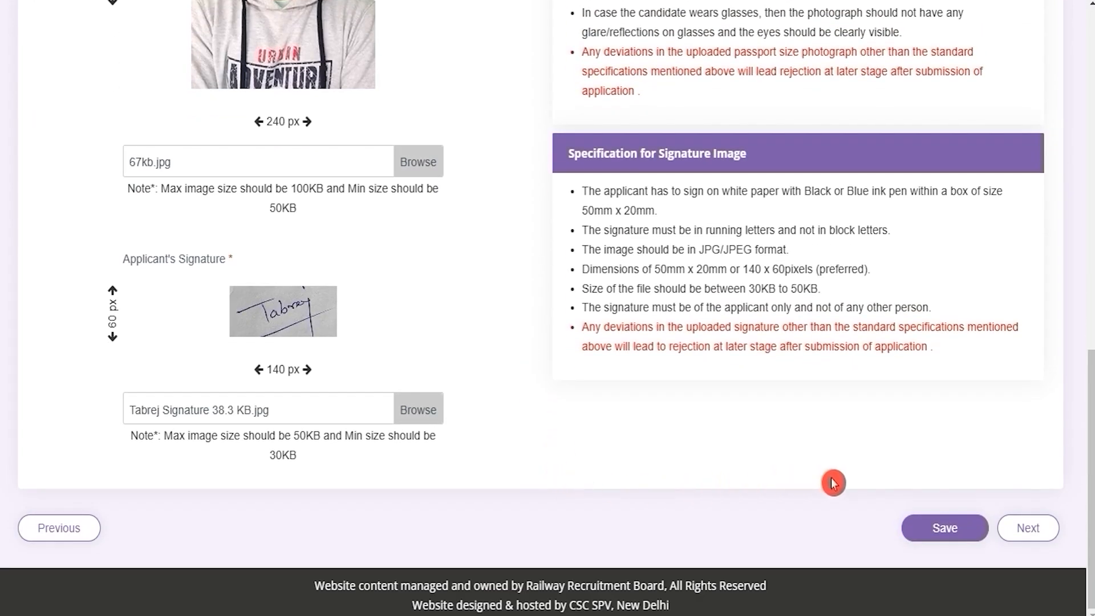
left_click(923, 518)
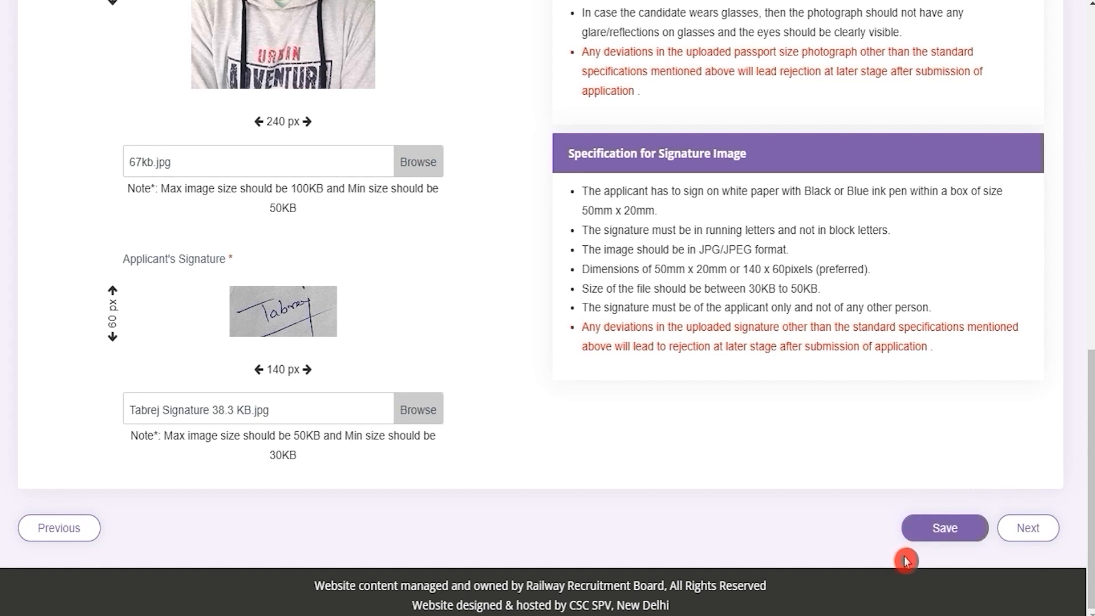
left_click(1022, 535)
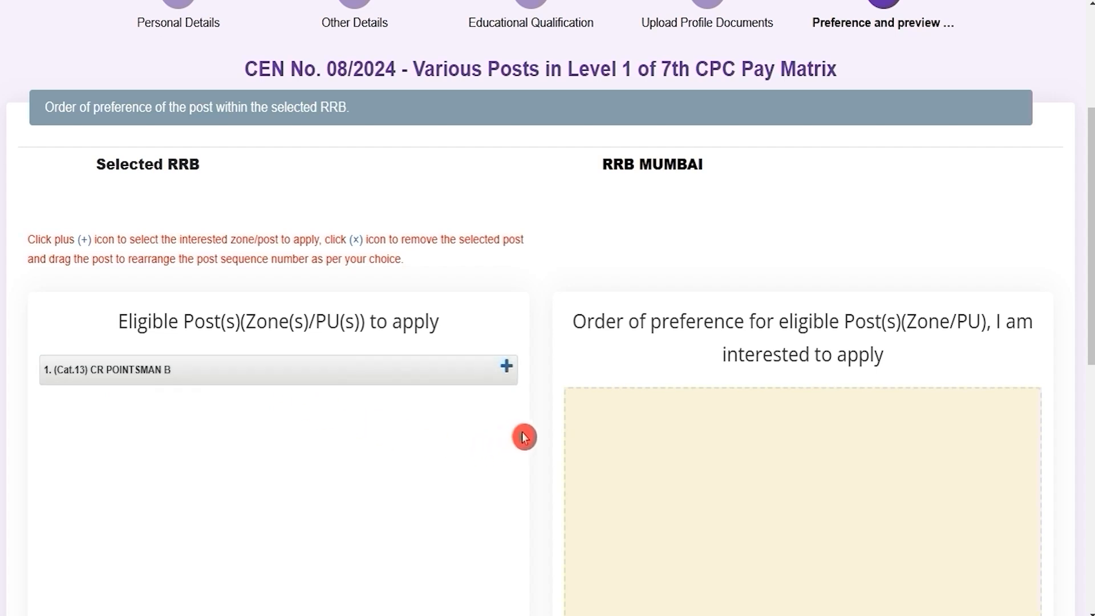
Add (Cat.13) CR POINTSMAN B as preference 1 for RRB MUMBAI
left_click_drag(610, 165, 694, 168)
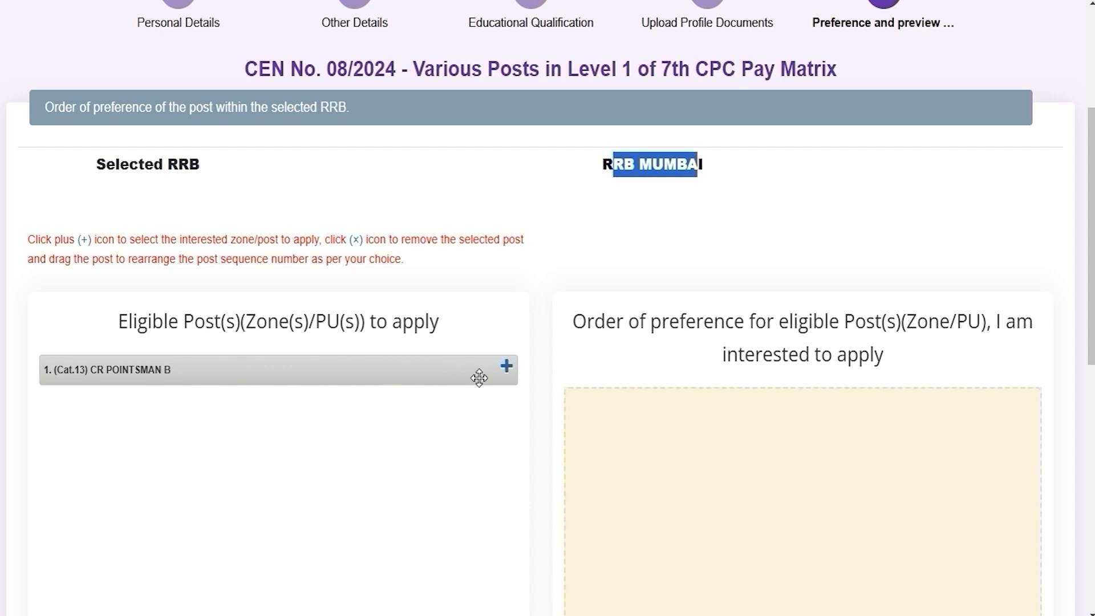
left_click(638, 172)
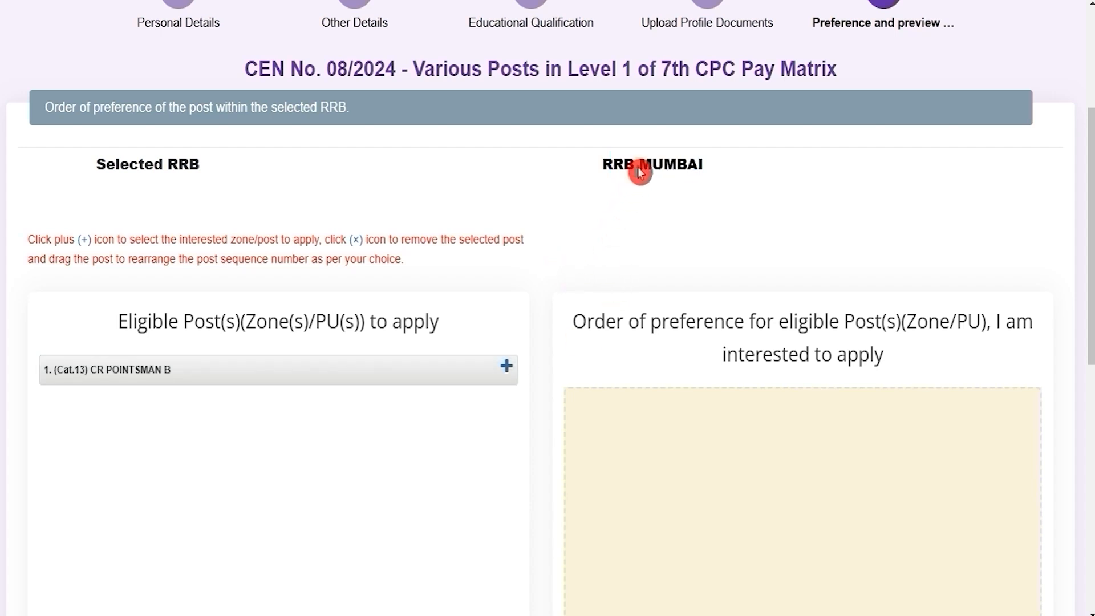
left_click_drag(622, 161, 678, 164)
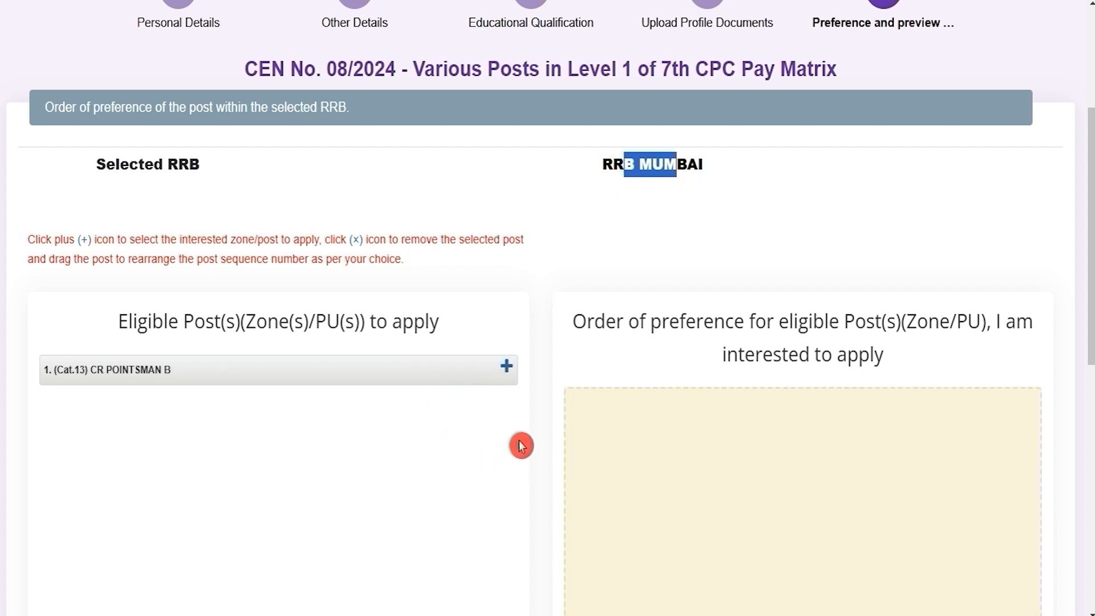
left_click_drag(618, 165, 684, 170)
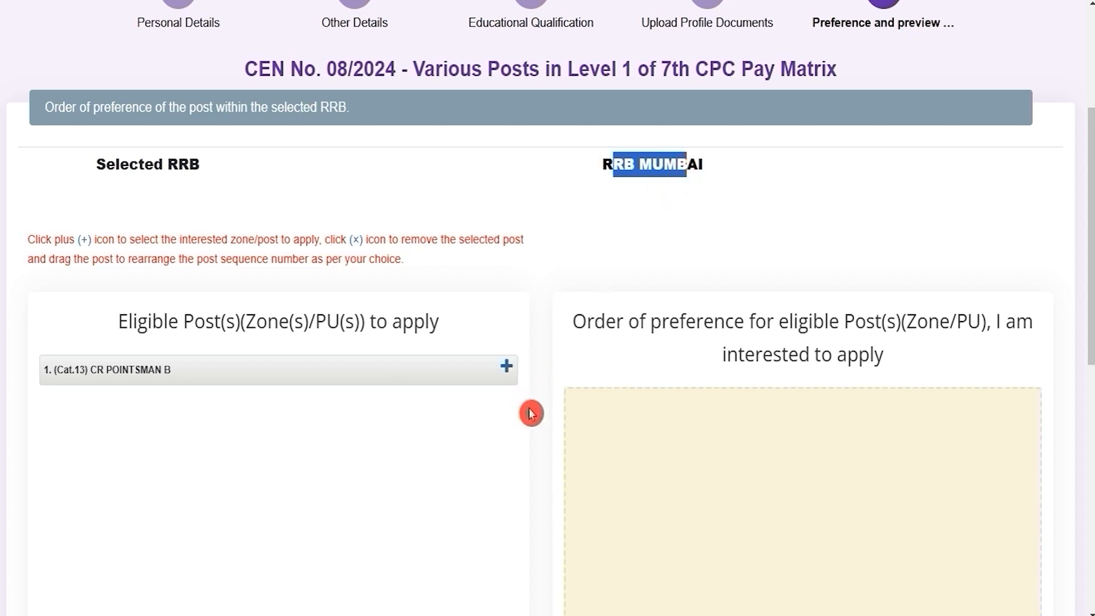
scroll(492, 450, "down", 3)
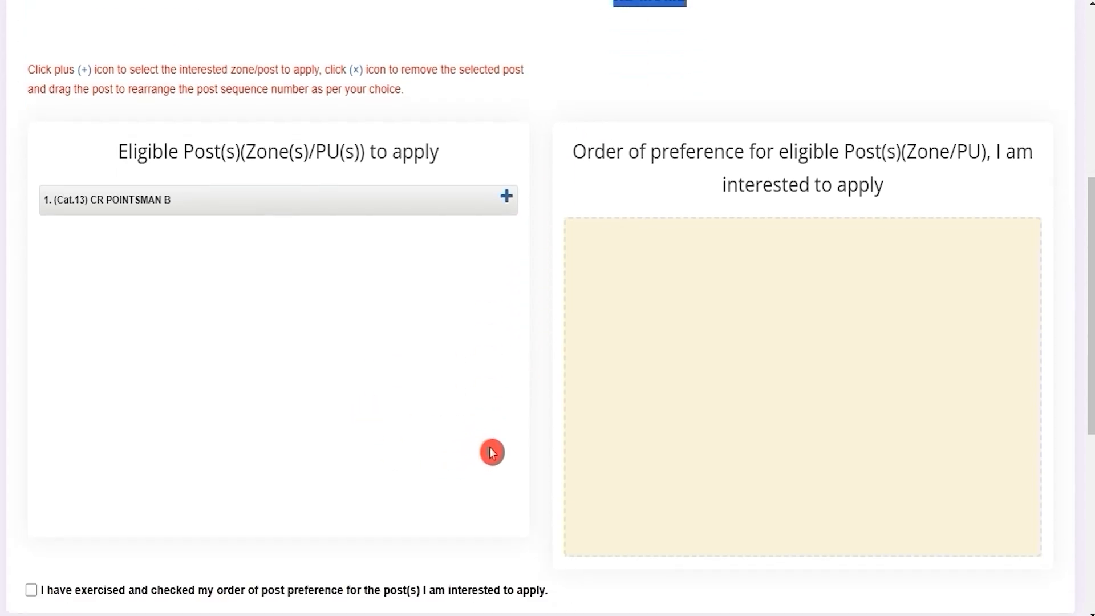
scroll(492, 452, "up", 2)
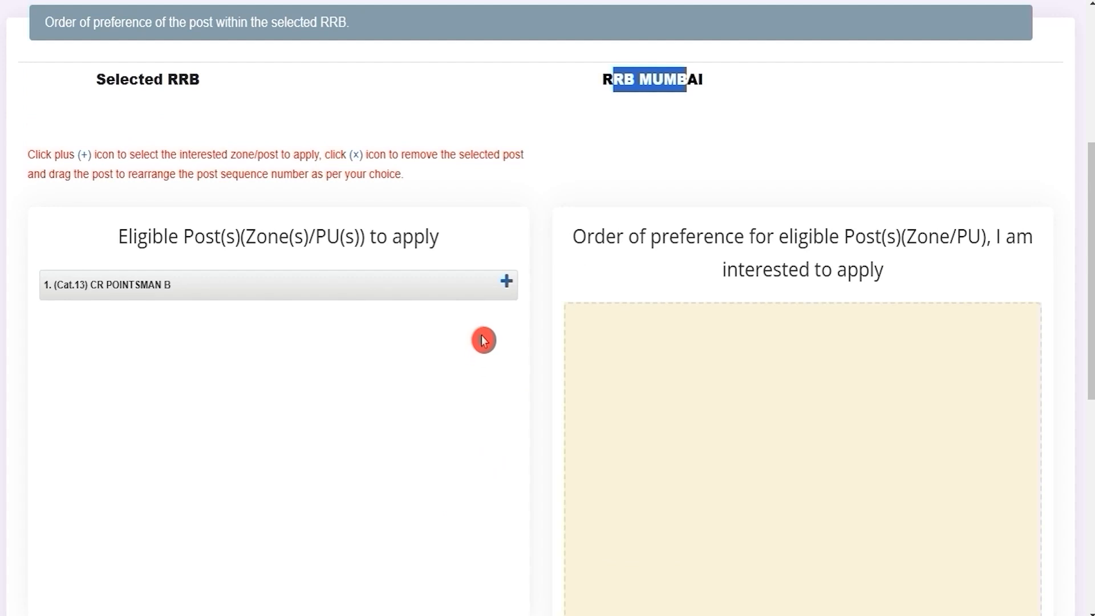
left_click(506, 282)
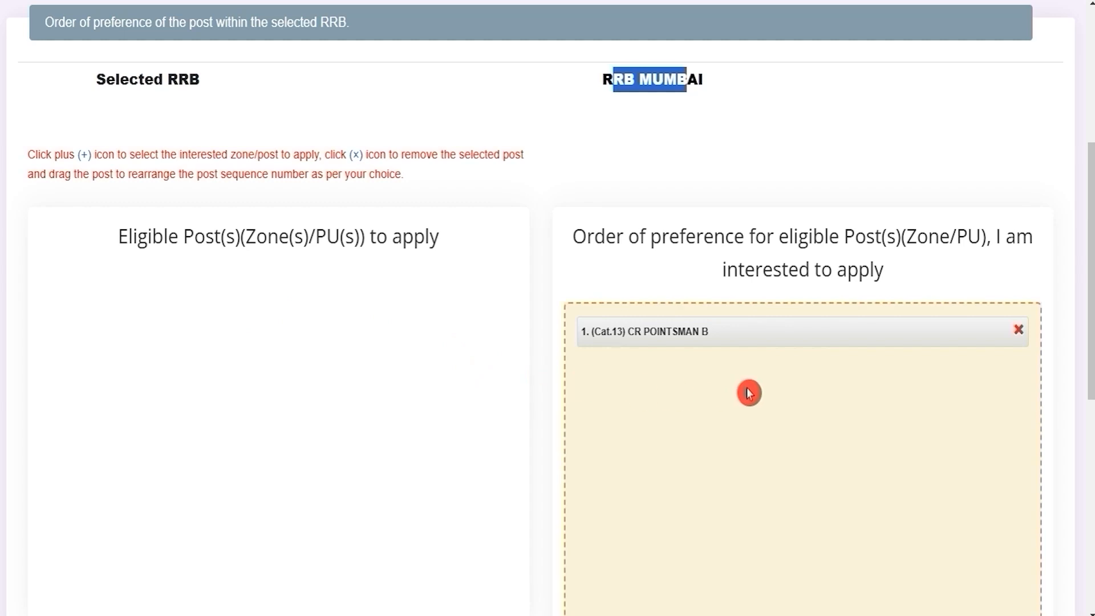
Tick the preference-order and eligibility declarations, fill the Place field, and preview the application
scroll(470, 334, "down", 5)
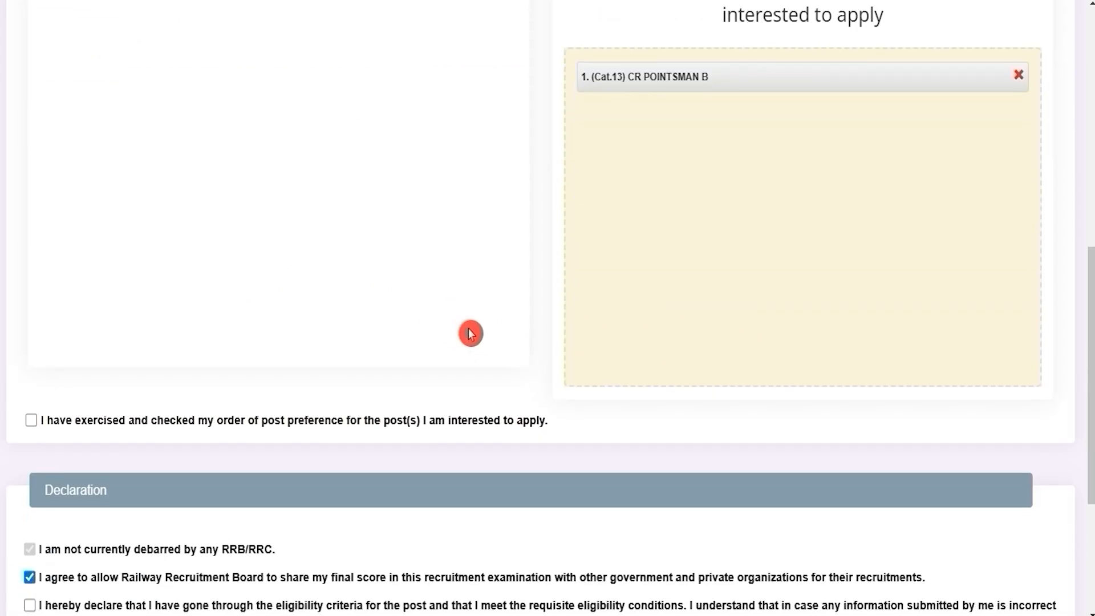
scroll(470, 334, "up", 3)
scroll(470, 333, "down", 5)
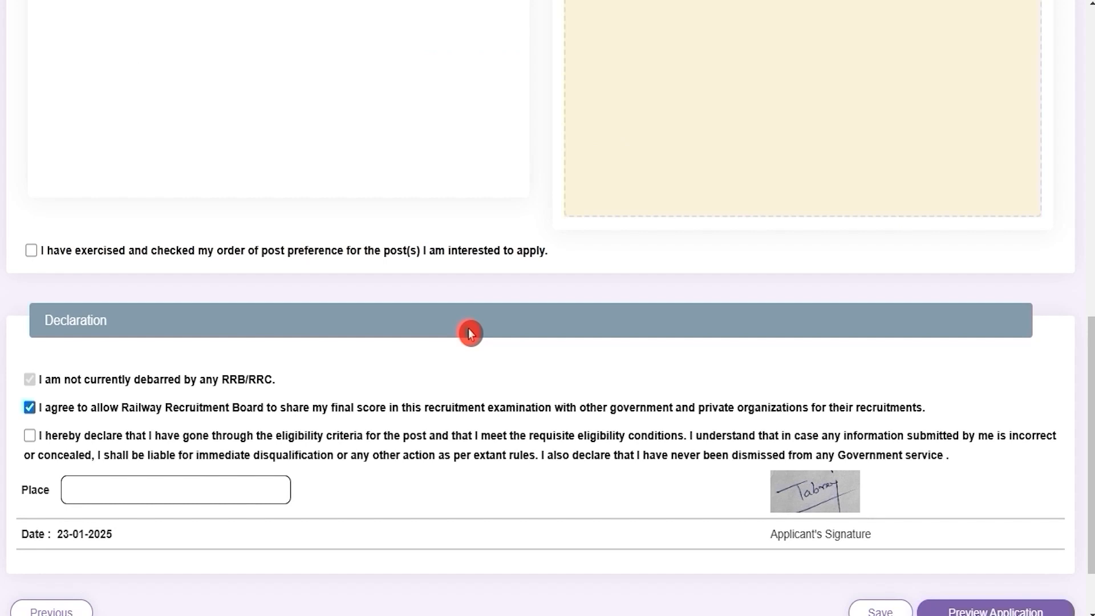
left_click(31, 250)
scroll(243, 354, "down", 1)
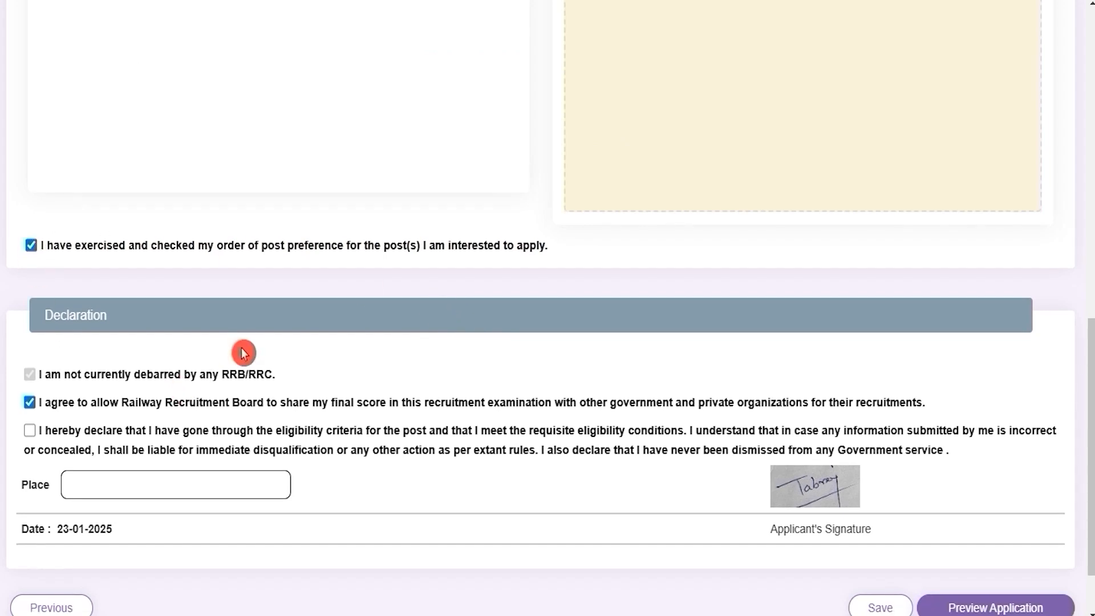
scroll(243, 354, "down", 1)
left_click(30, 352)
left_click(90, 406)
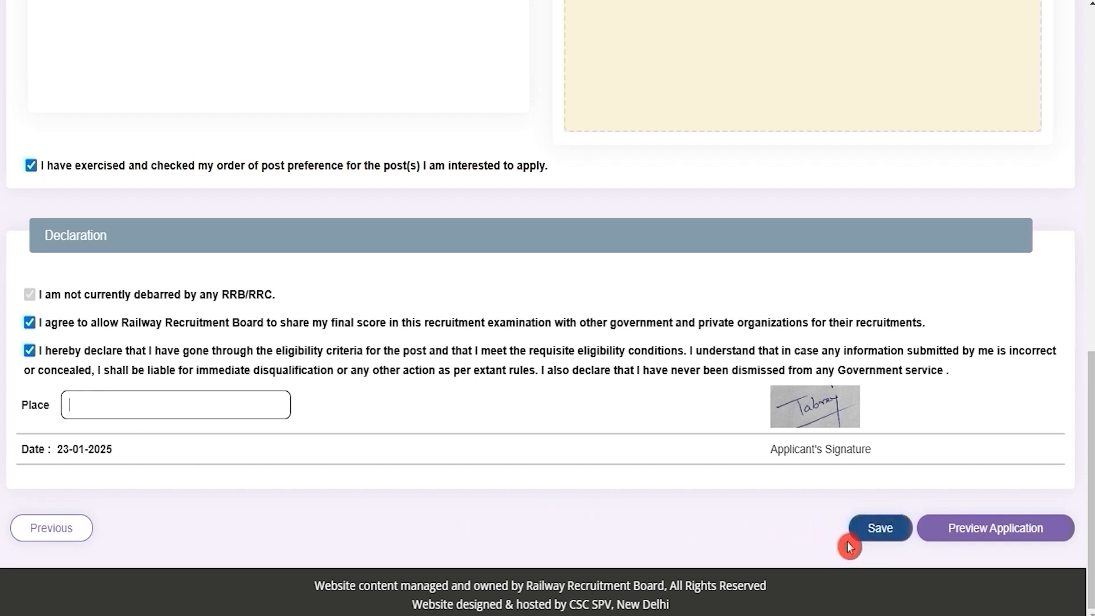
left_click(965, 539)
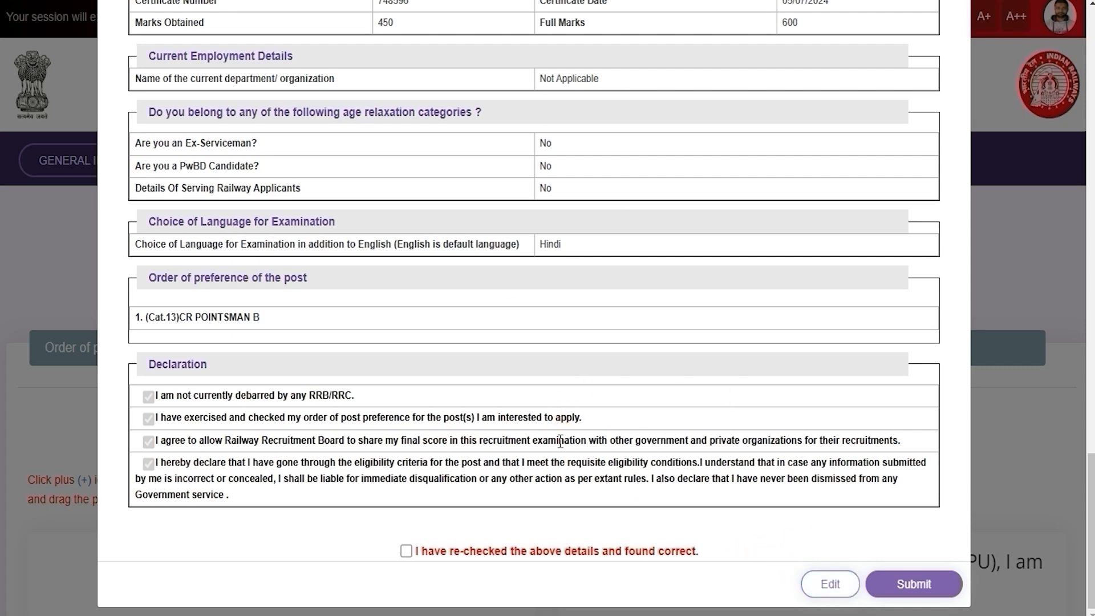
Mark the details as re-checked and submit the application, confirming the no-corrections warning
left_click(406, 551)
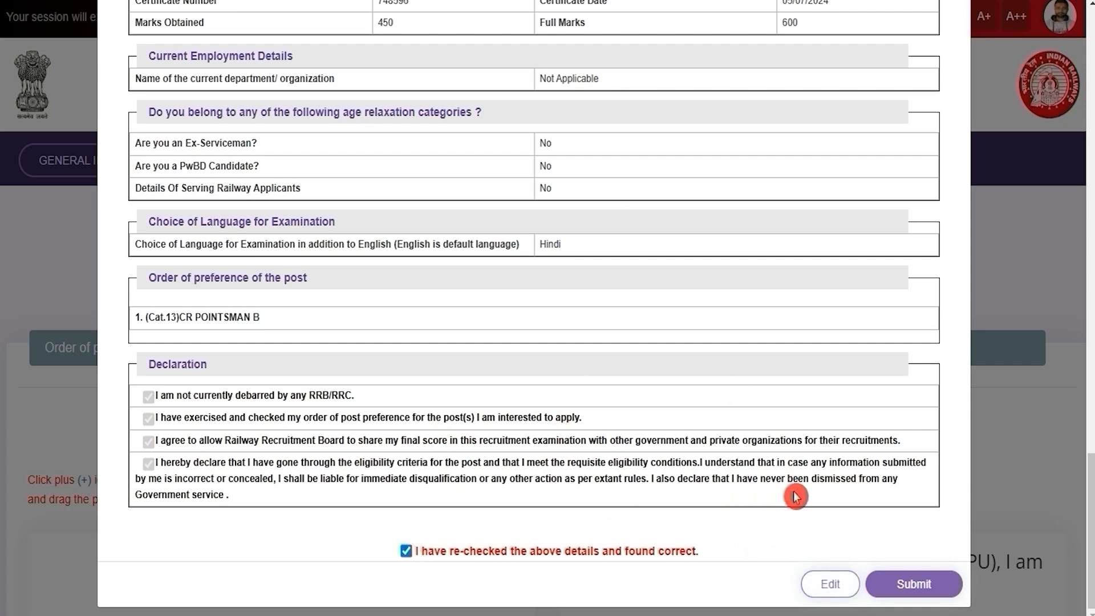
left_click(944, 579)
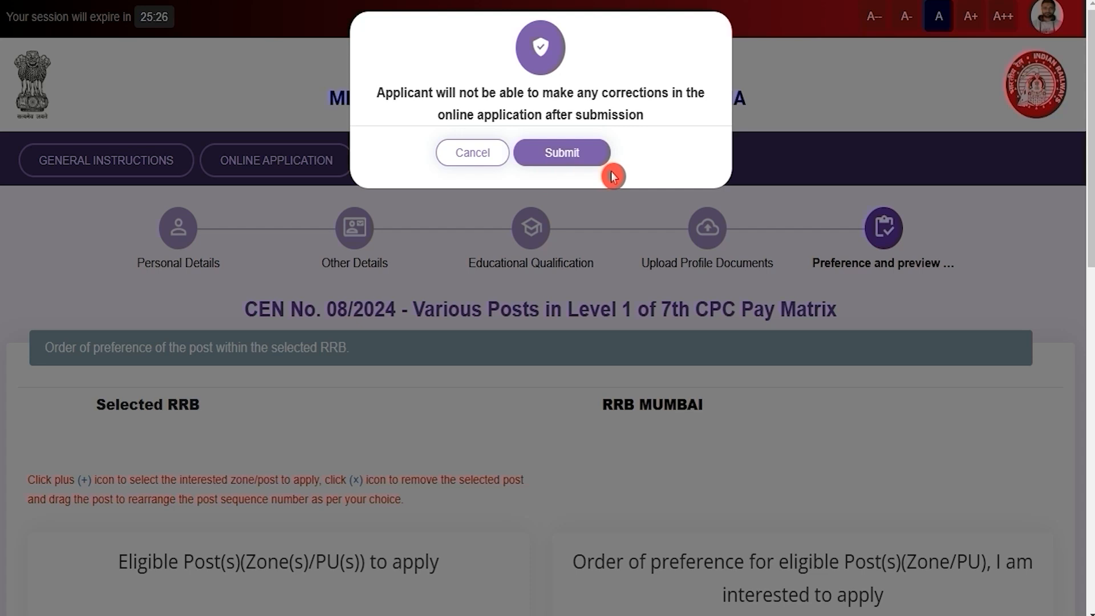
left_click(584, 154)
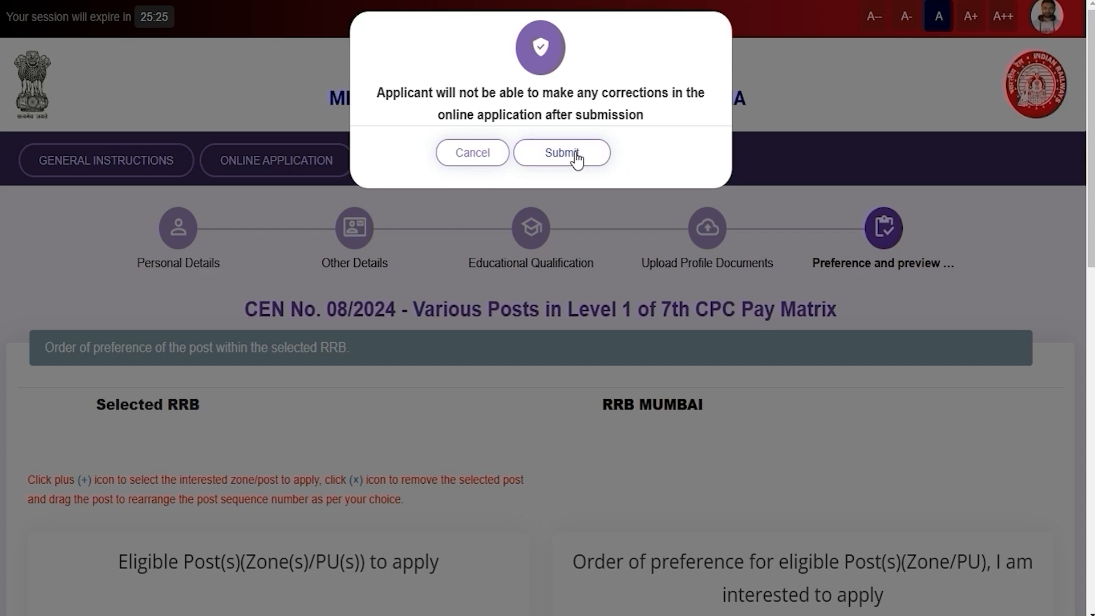
left_click(576, 154)
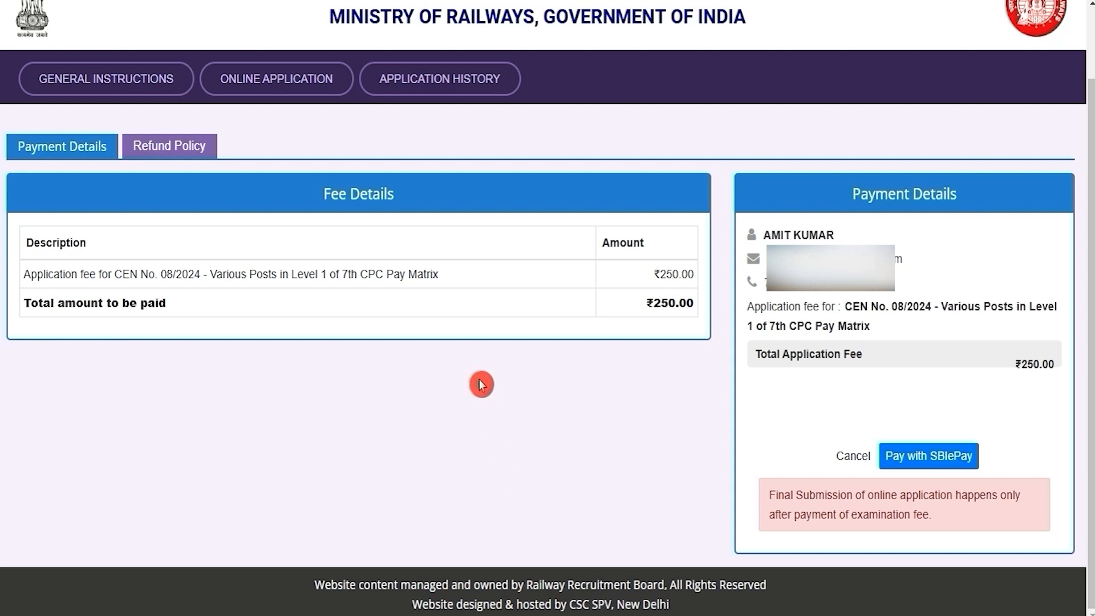
Check the ₹250 fee, choose Pay with SBIePay, and accept the non-refundable payment terms
left_click_drag(659, 276, 681, 276)
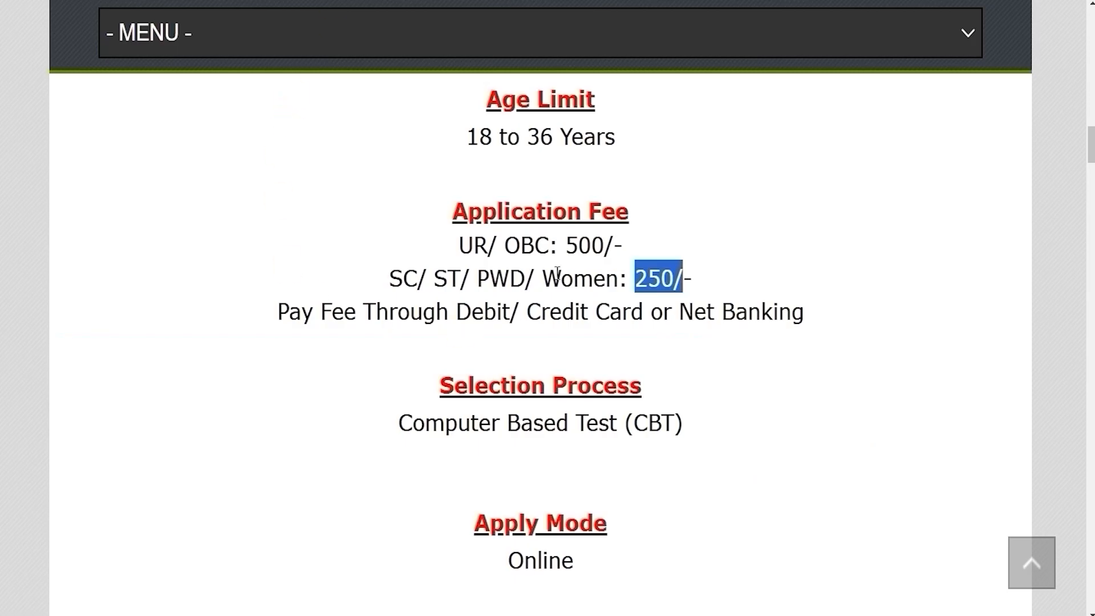
left_click_drag(465, 245, 605, 245)
left_click_drag(390, 279, 618, 279)
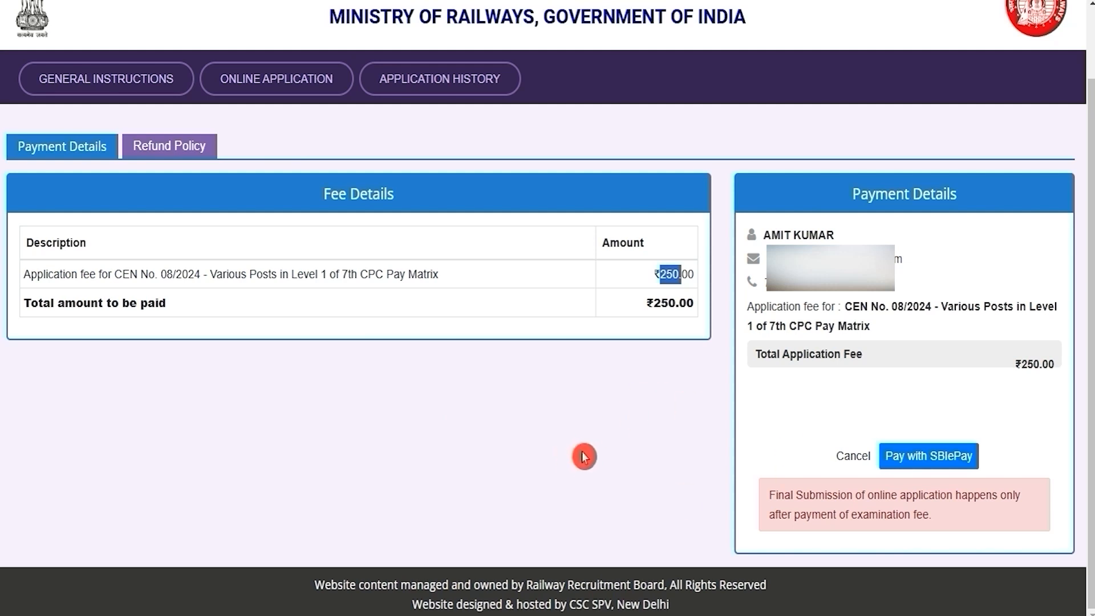
left_click(936, 460)
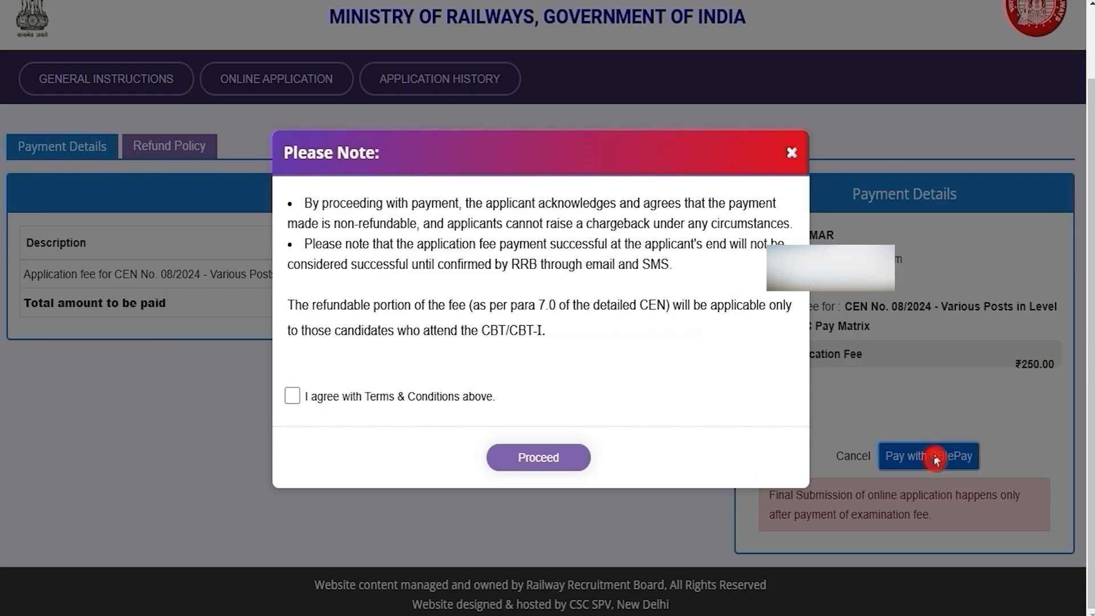
left_click(291, 396)
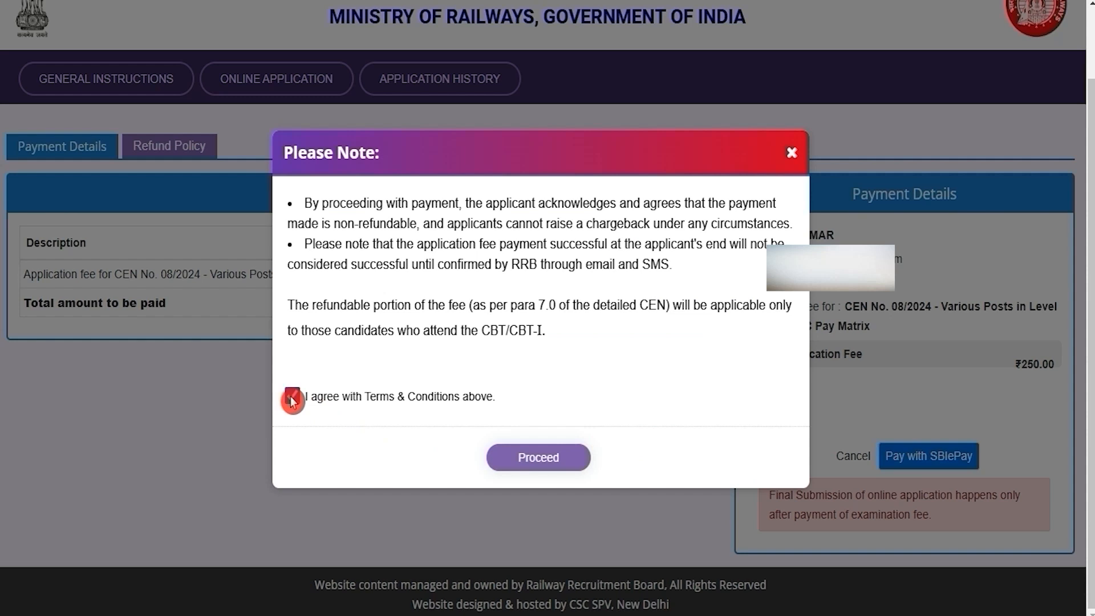
left_click(553, 467)
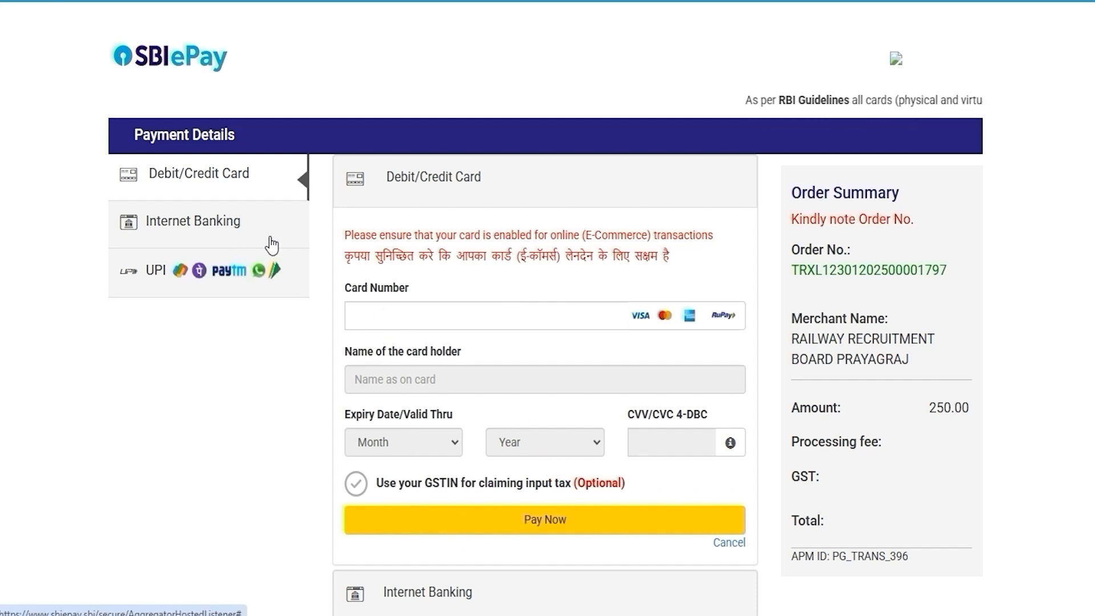
Pay the 250.00 INR fee by UPI using the UPI QR option
left_click(152, 278)
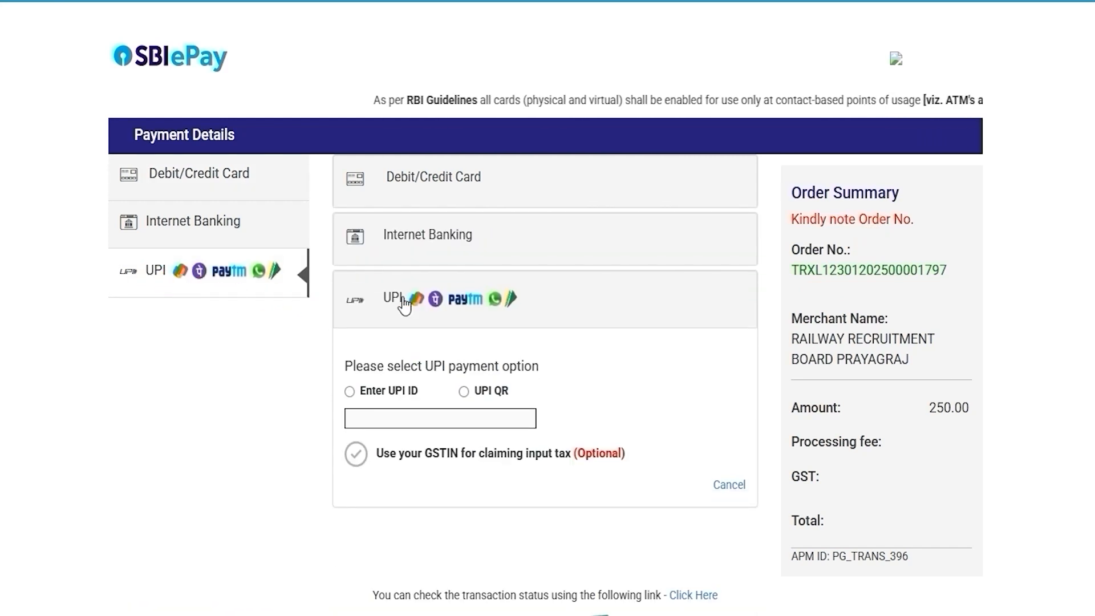
left_click(353, 396)
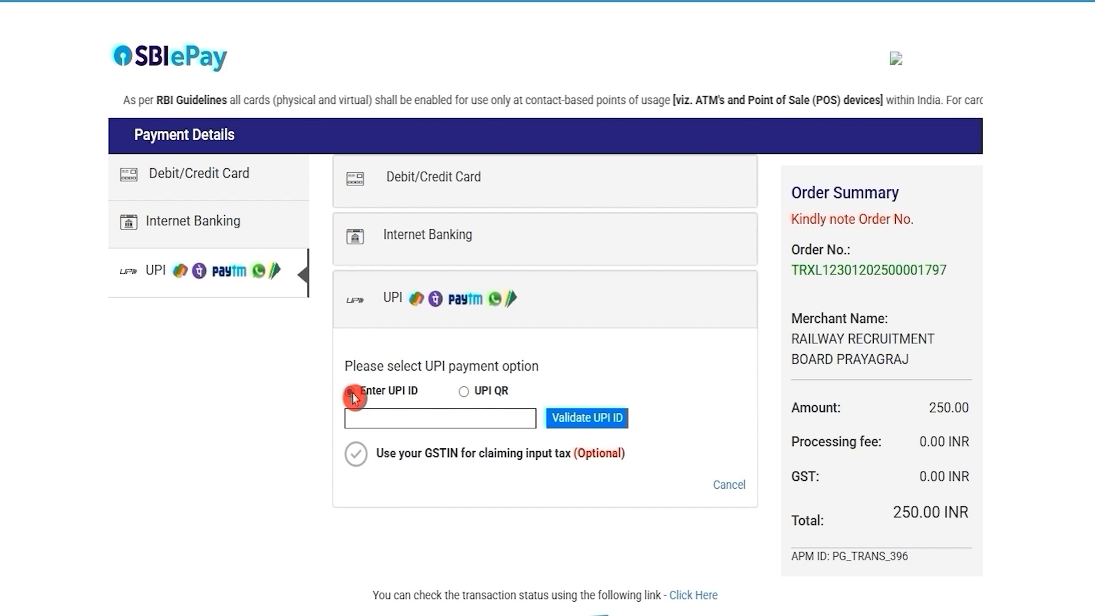
left_click(463, 392)
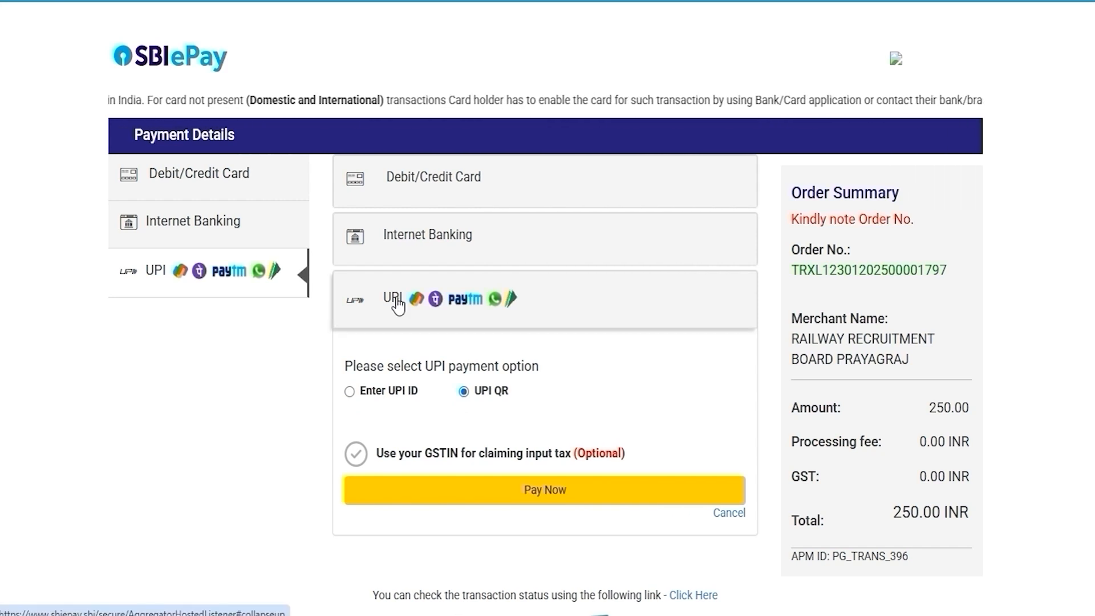
left_click(270, 439)
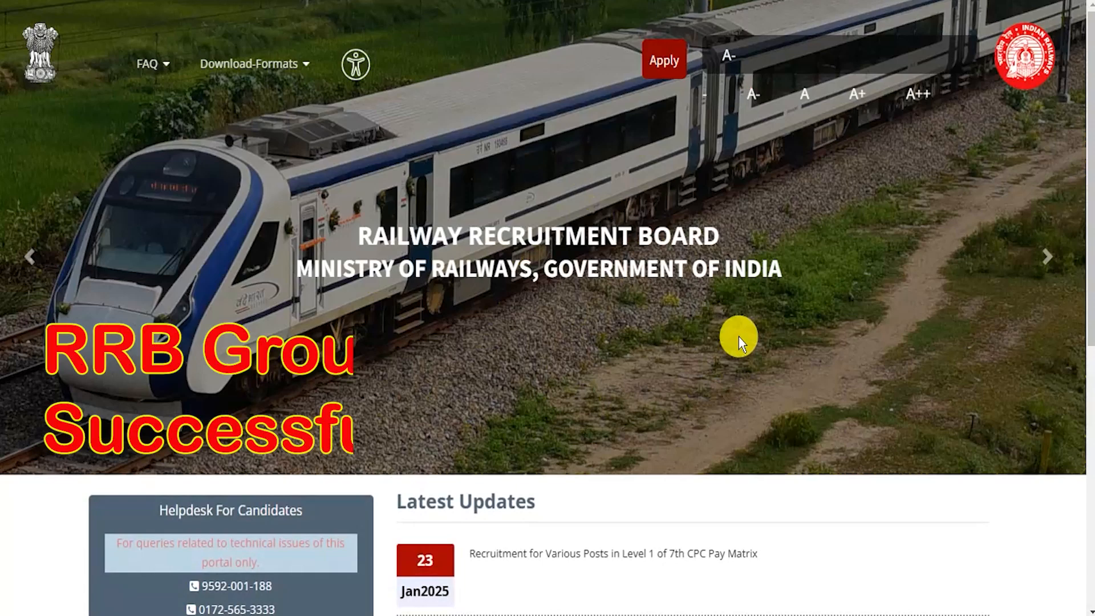
scroll(737, 337, "down", 4)
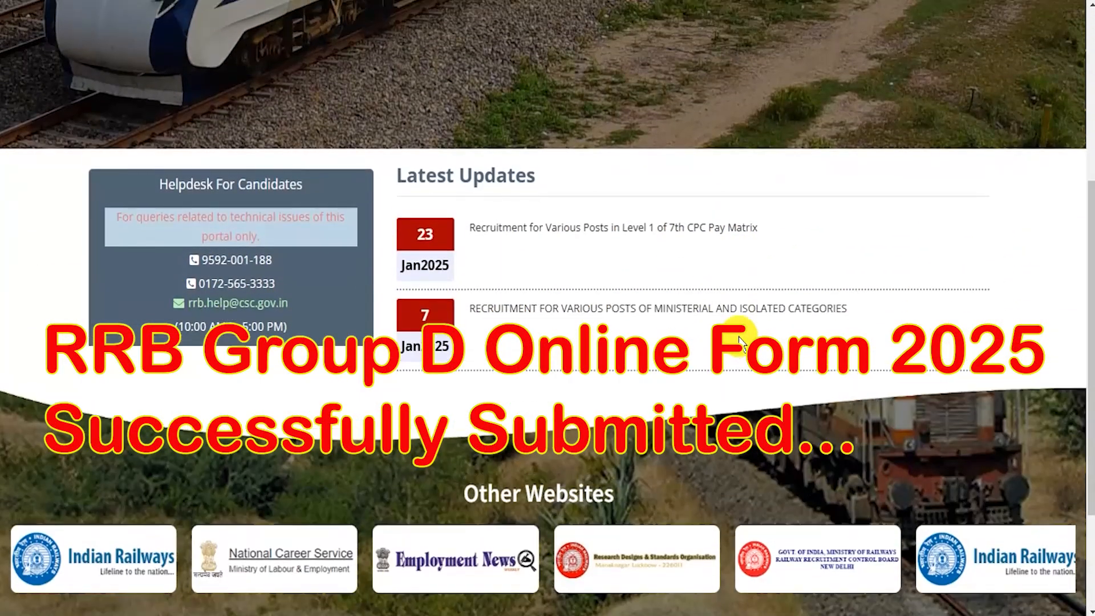
scroll(1026, 293, "up", 6)
left_click(1047, 260)
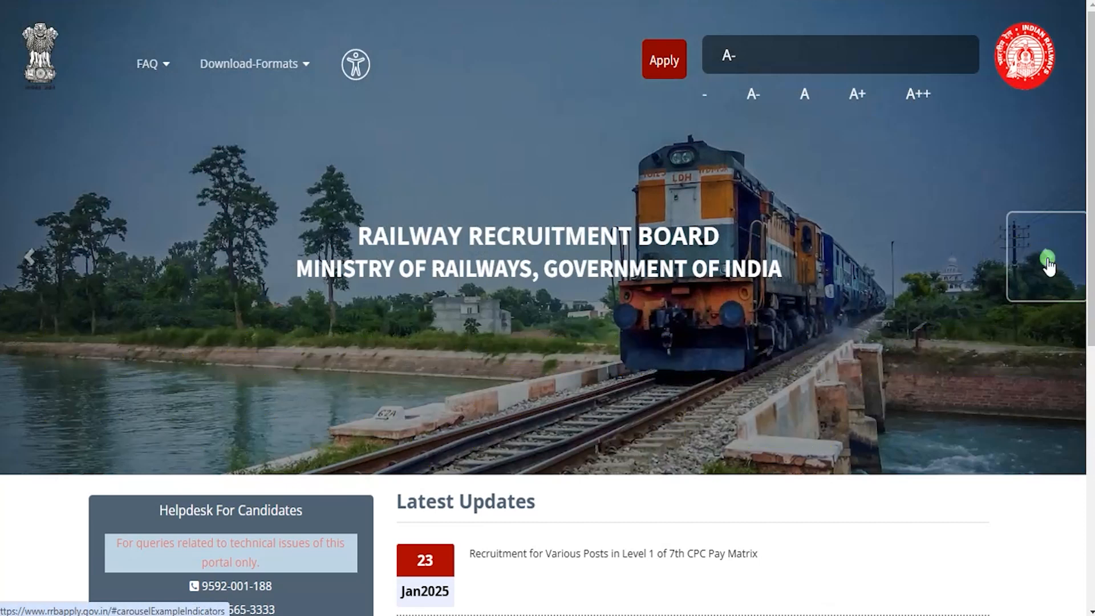
left_click(1046, 259)
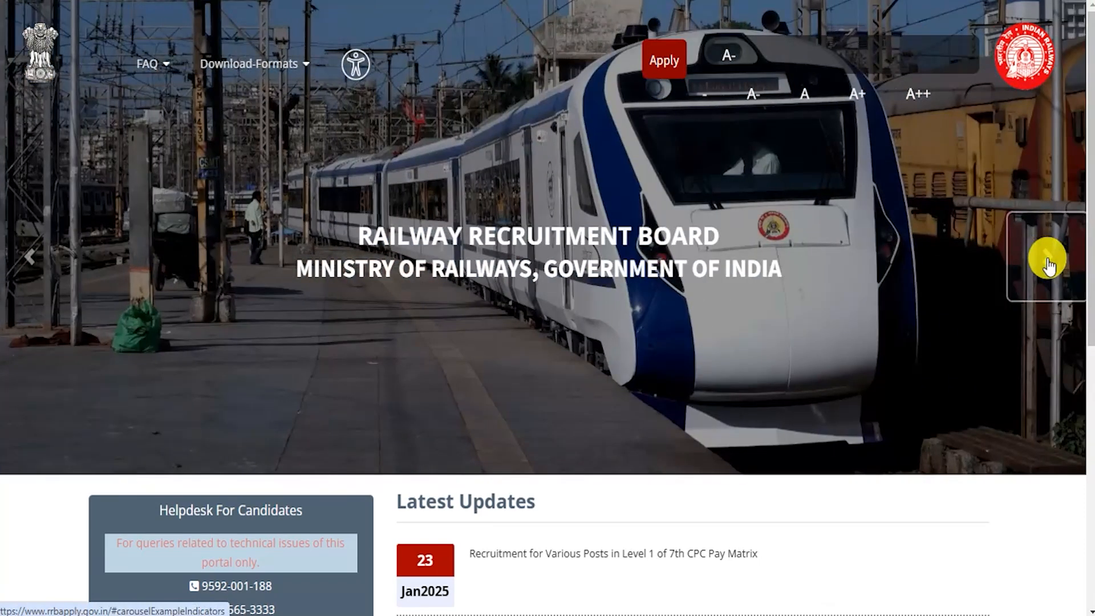
left_click(1048, 264)
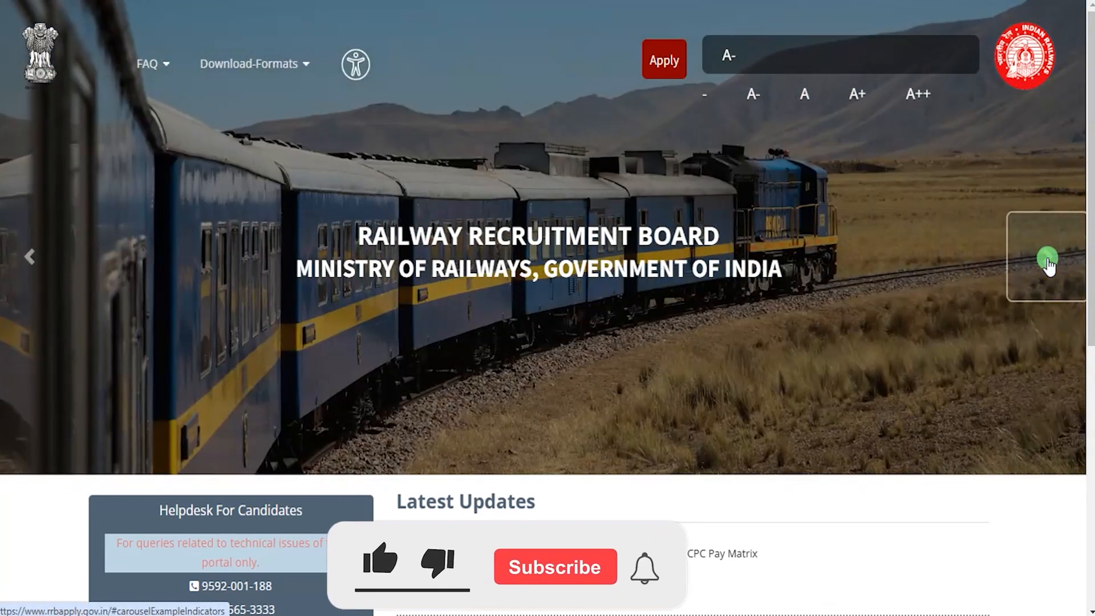
left_click(1048, 263)
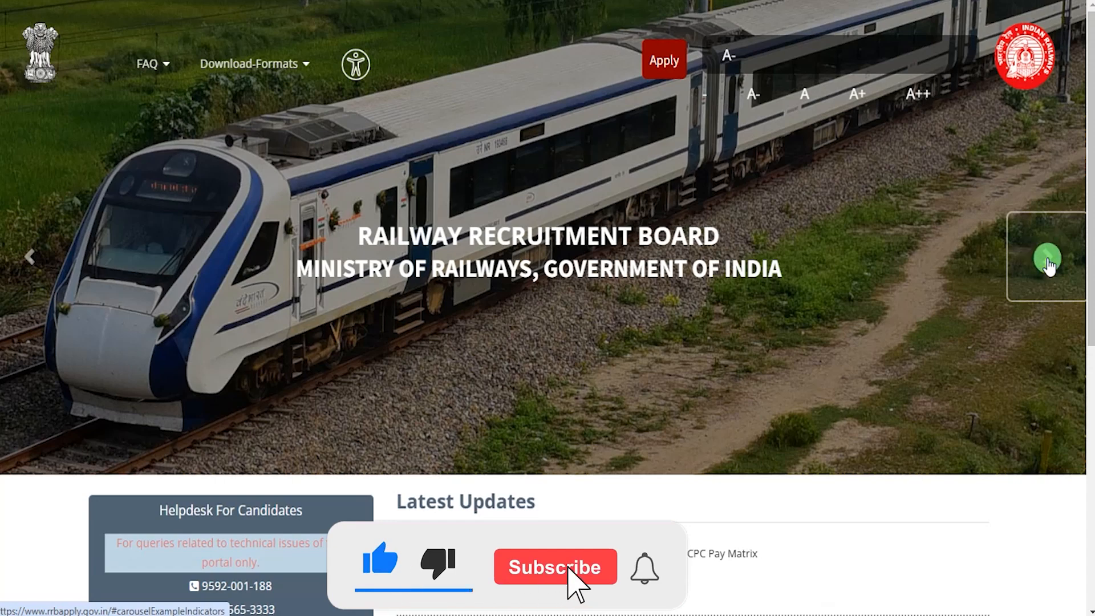
left_click(1047, 264)
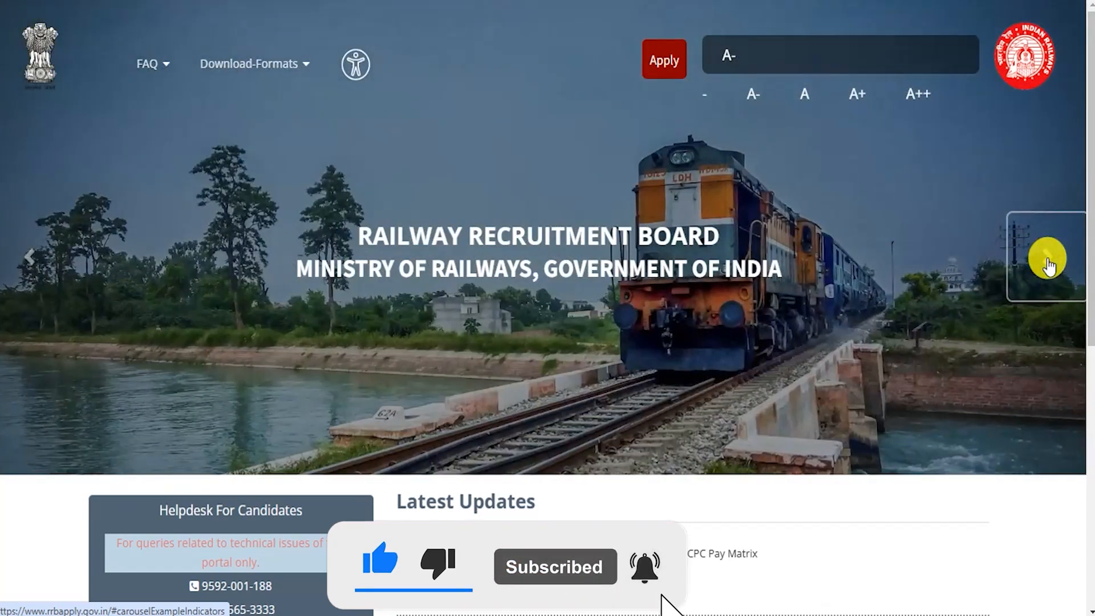
left_click(1048, 264)
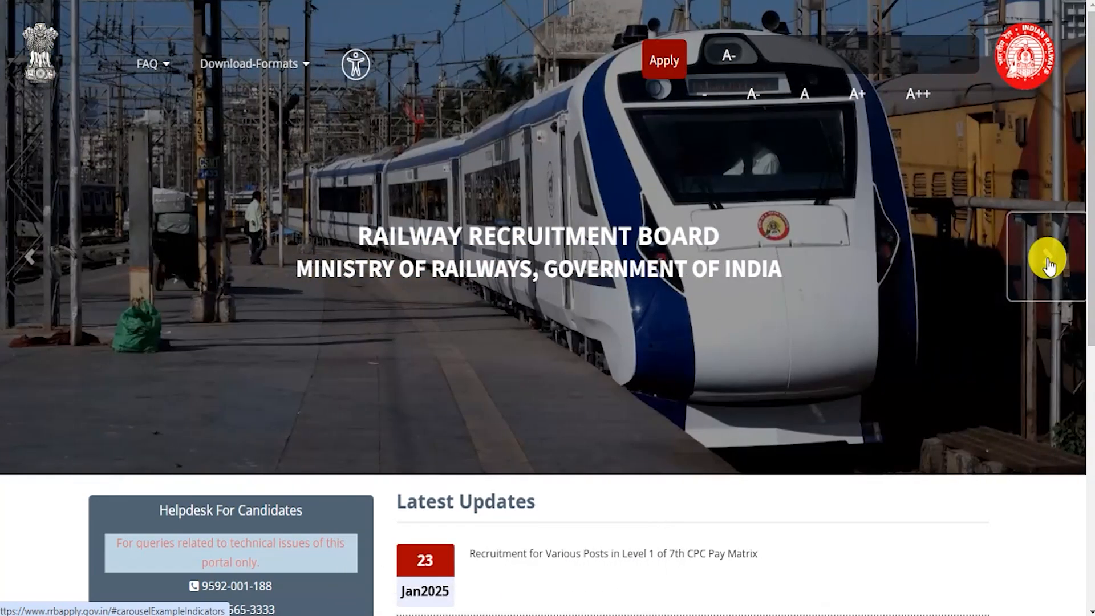